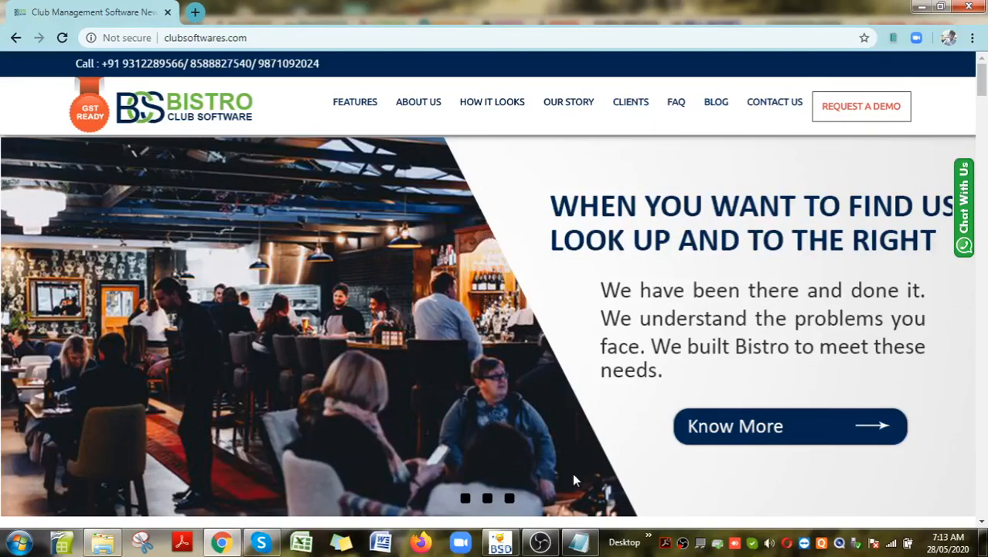
# Review the sale and report topics in the Notepad inventory outline, and return to the browser page
pyautogui.click(580, 543)
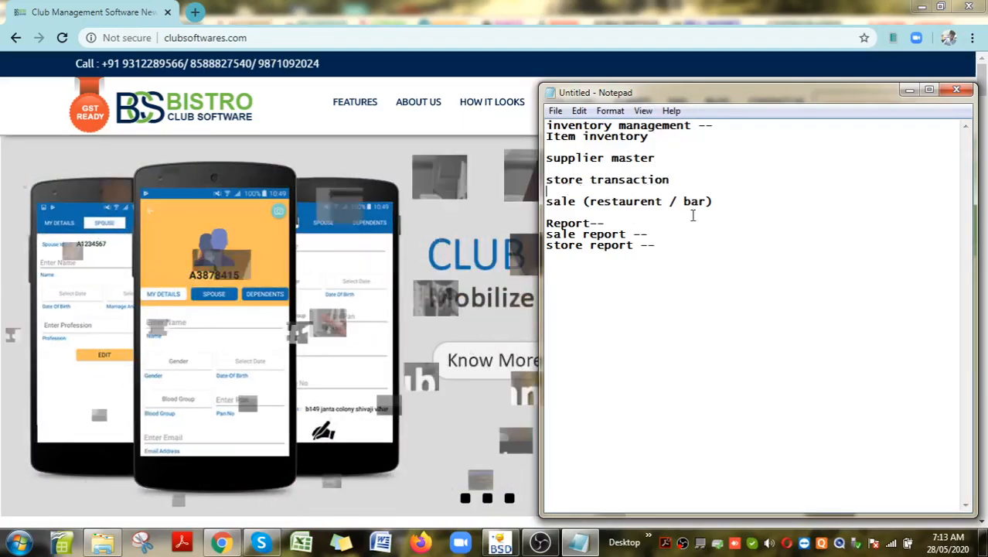
pyautogui.moveTo(713, 202); pyautogui.dragTo(547, 202)
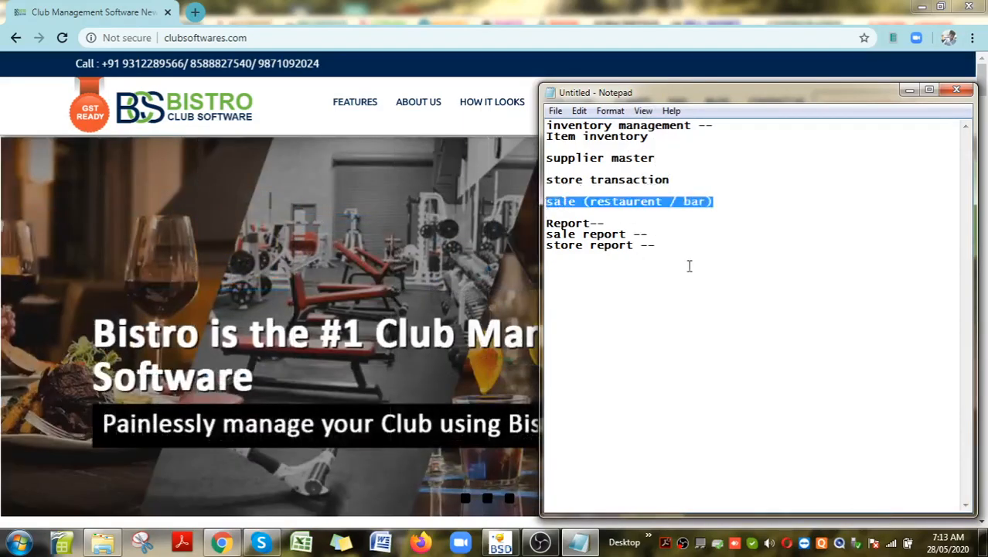
pyautogui.click(650, 224)
pyautogui.moveTo(657, 246); pyautogui.dragTo(576, 203)
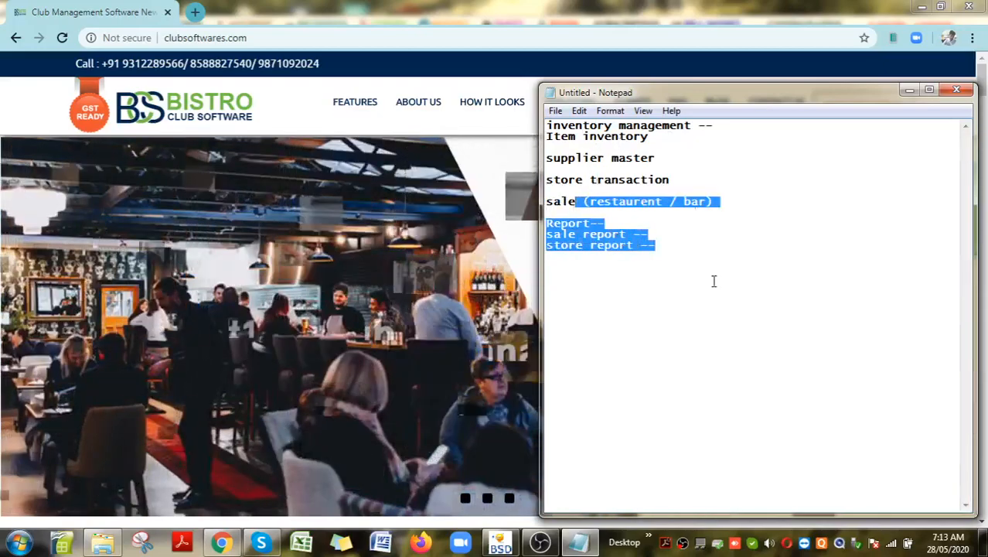
pyautogui.click(713, 280)
pyautogui.click(416, 179)
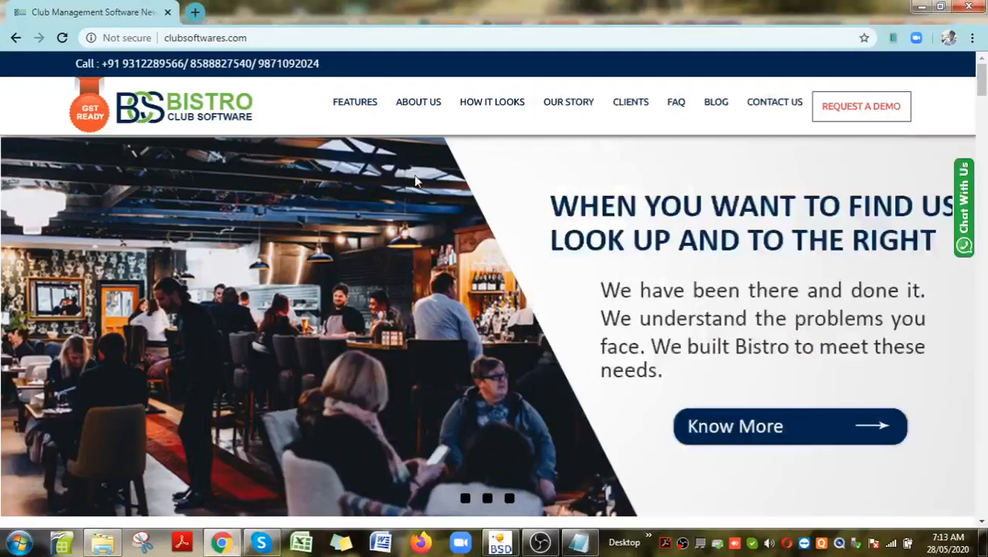
# Switch to the BSD club software, view the Item Group form and its group list, and close it without adding a group
pyautogui.click(500, 543)
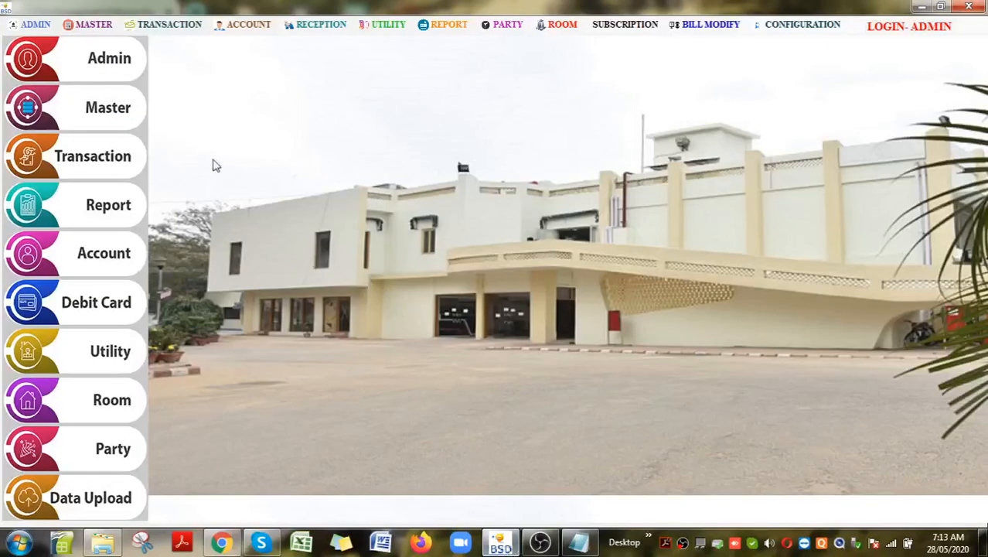
pyautogui.click(92, 25)
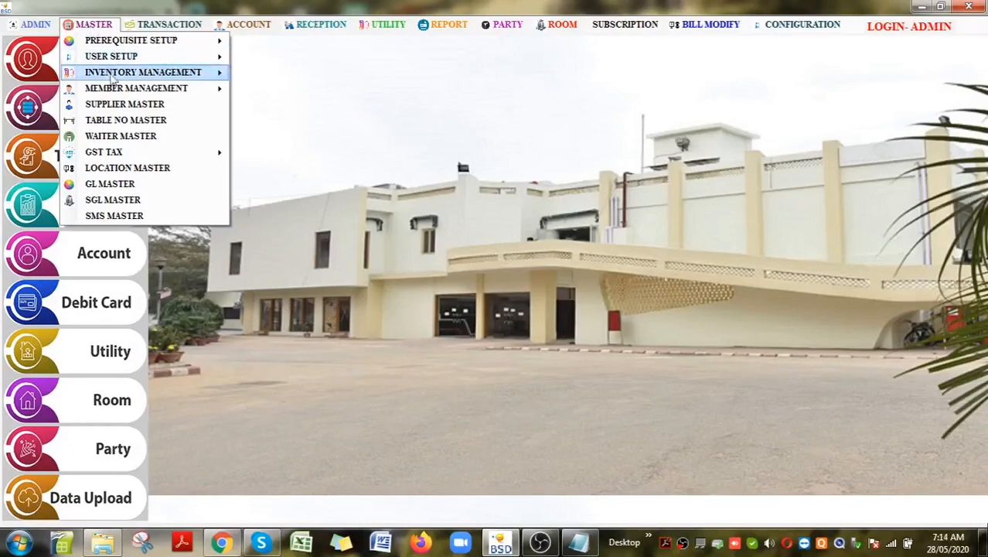
pyautogui.moveTo(116, 75)
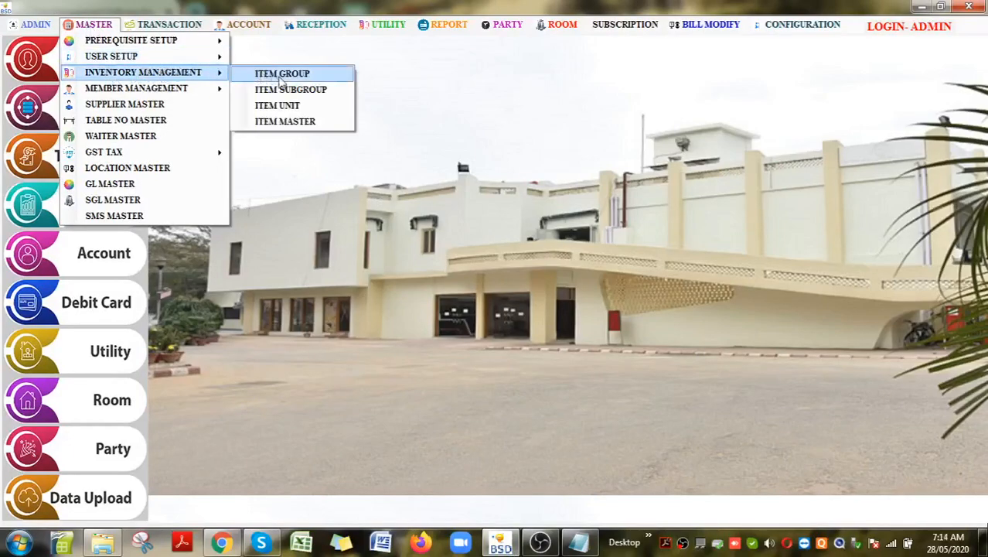
pyautogui.click(307, 74)
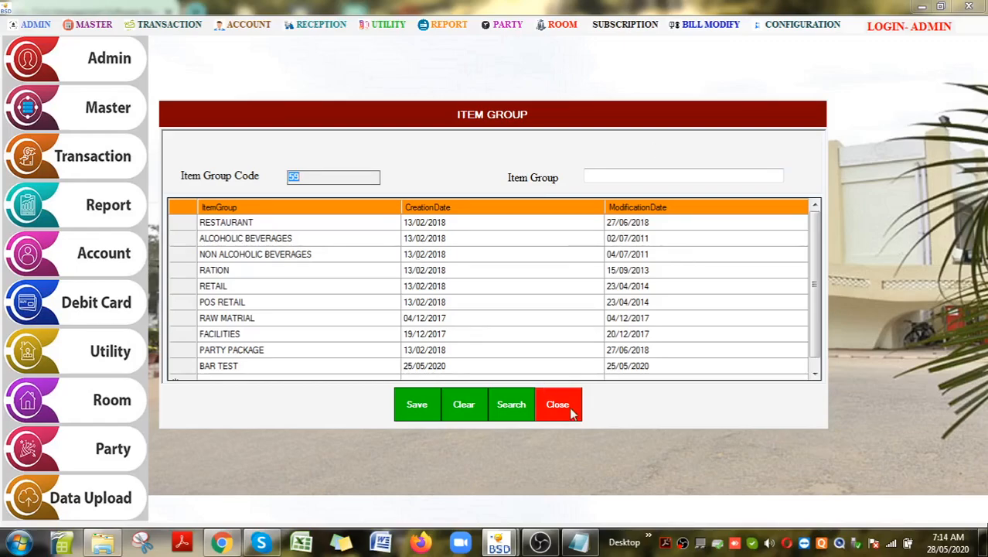
pyautogui.click(604, 175)
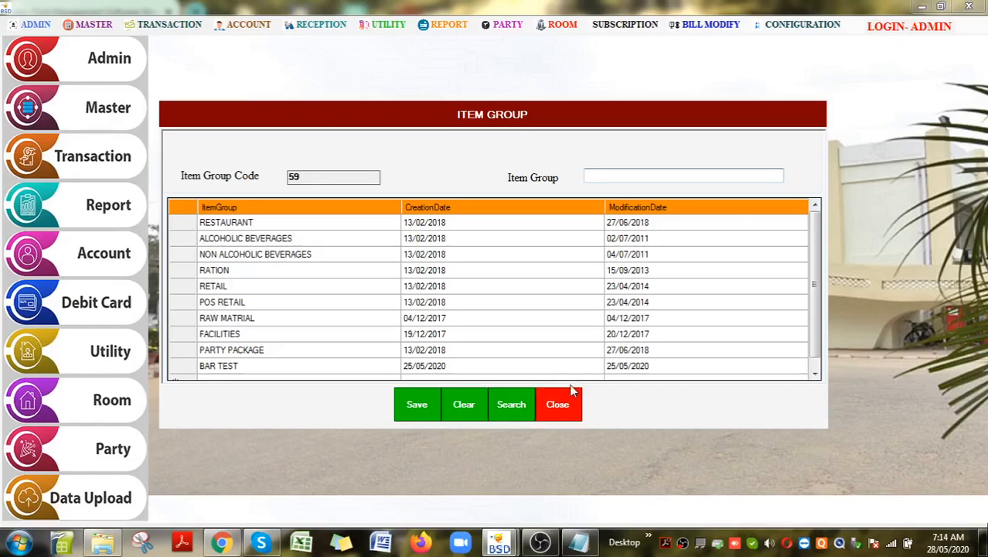
pyautogui.click(559, 403)
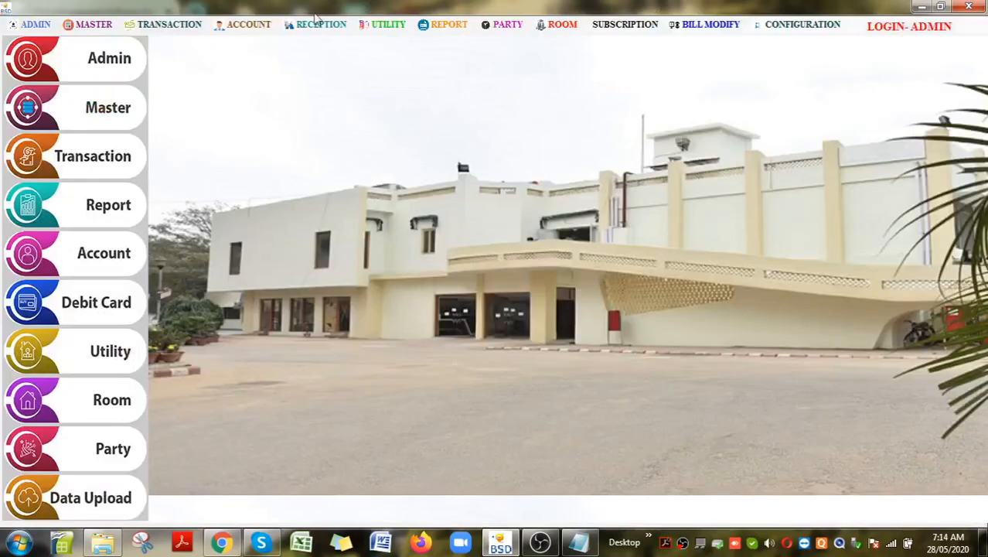
# In the Item Sub Group form, view the BEVERAGES and WHISKY PREMIUM records, and clear the form
pyautogui.click(97, 25)
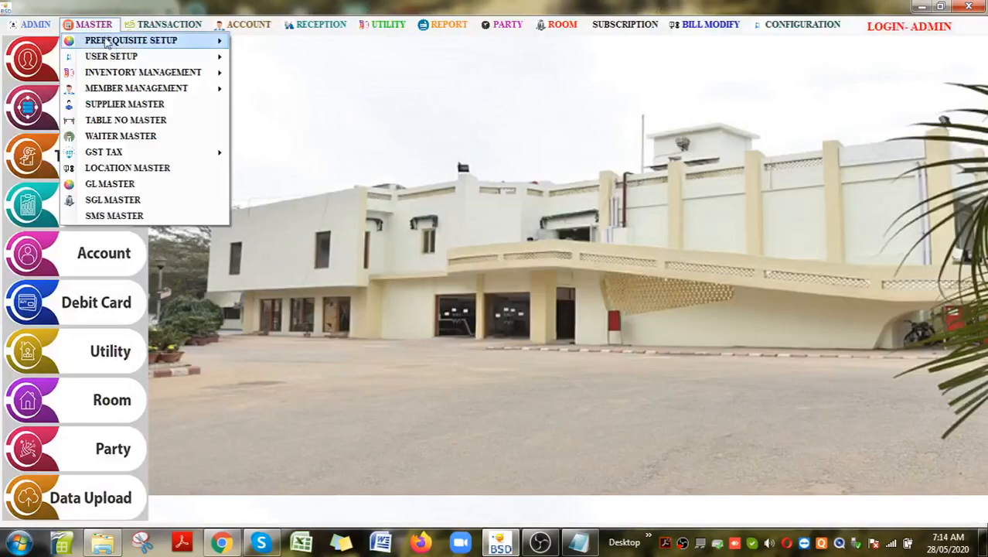
pyautogui.moveTo(189, 60)
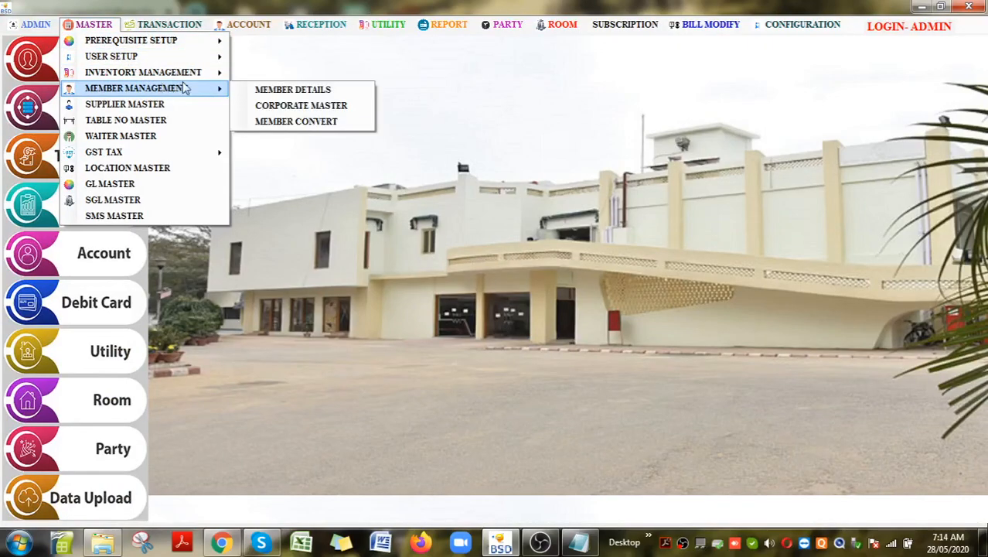
pyautogui.click(286, 89)
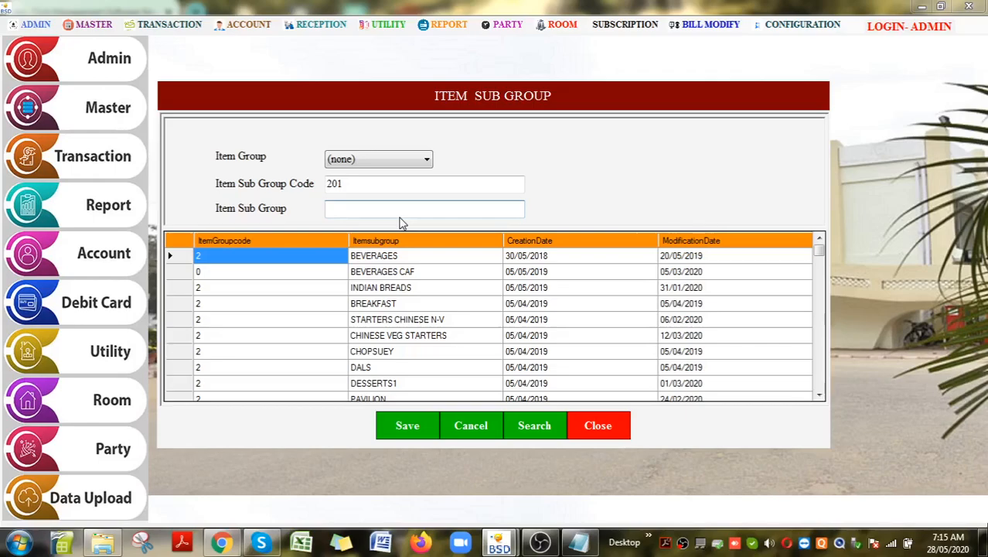
pyautogui.click(392, 262)
pyautogui.doubleClick(392, 261)
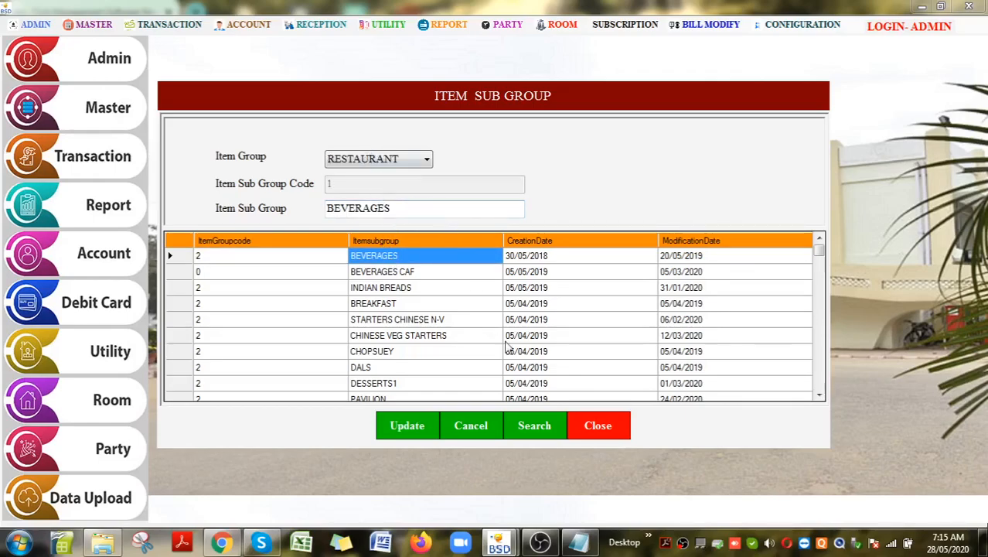
pyautogui.moveTo(819, 251); pyautogui.dragTo(827, 393)
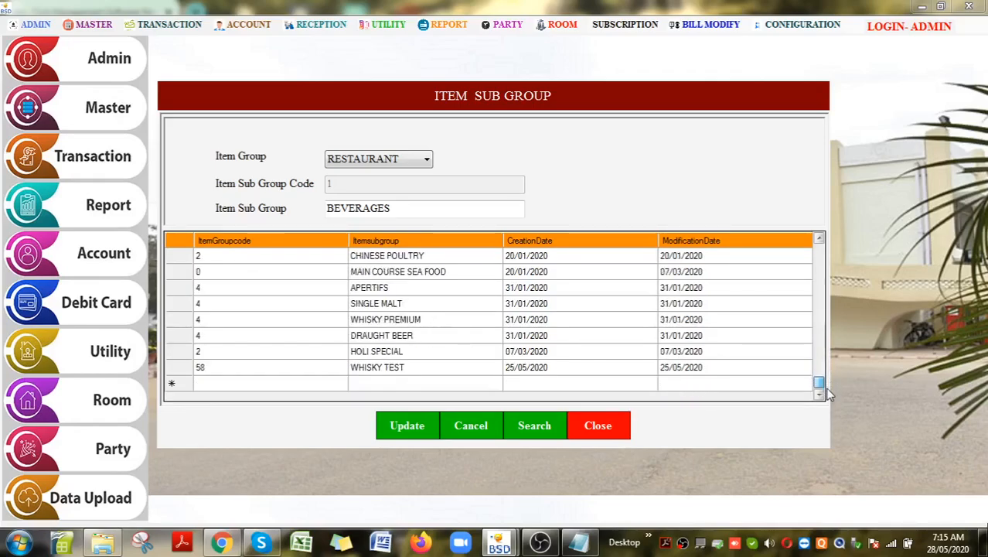
pyautogui.click(408, 322)
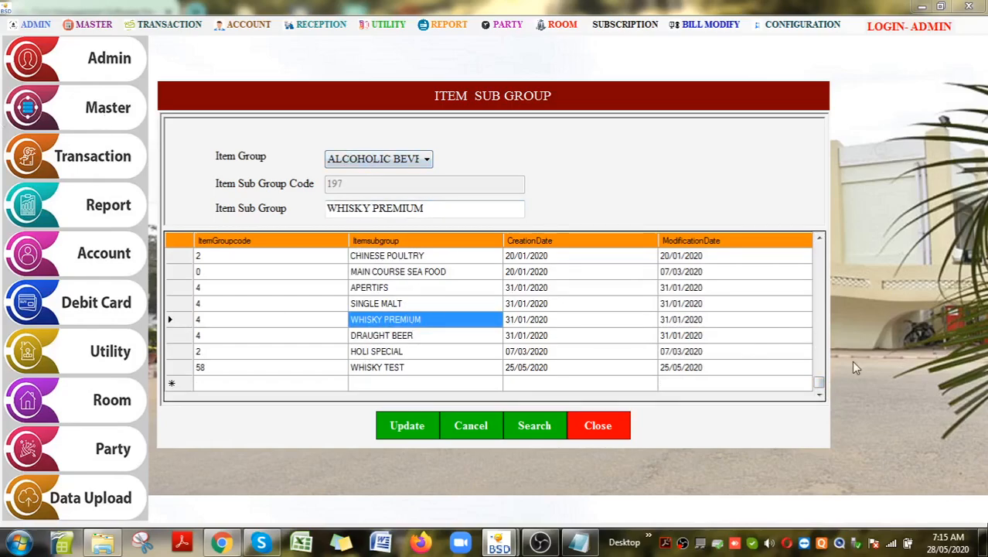
pyautogui.click(468, 429)
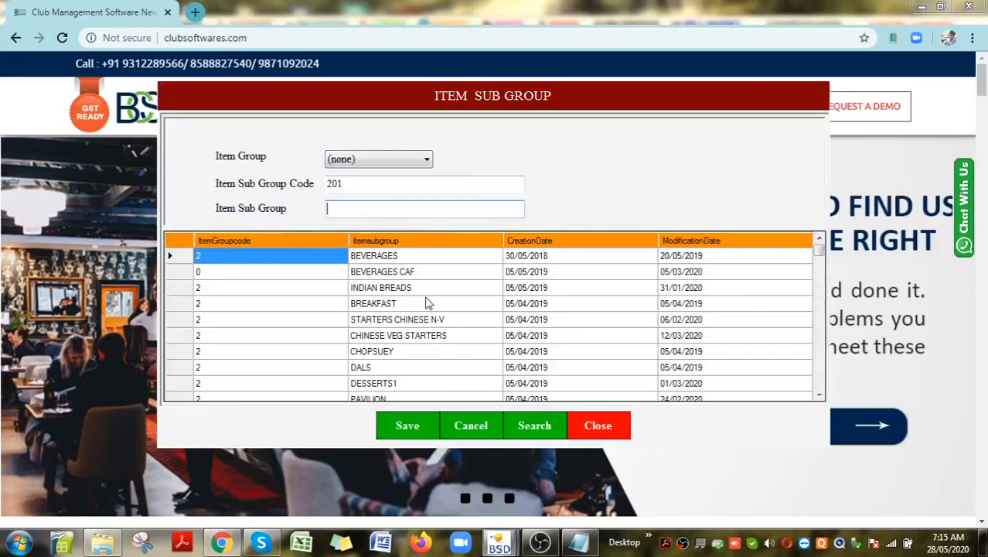
# Choose RESTAURANT as the item group for a new sub group, and close the form without saving
pyautogui.click(381, 156)
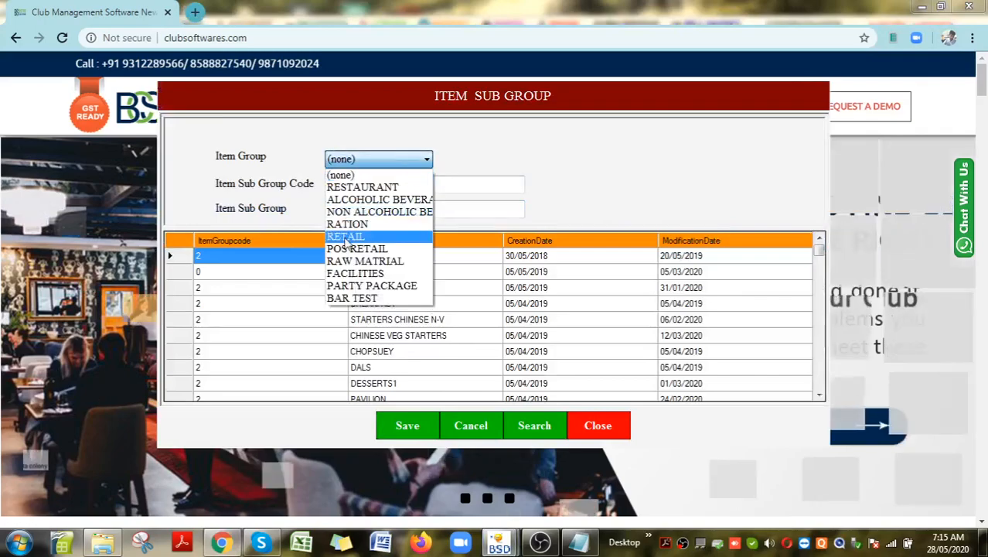
pyautogui.click(386, 189)
pyautogui.click(378, 207)
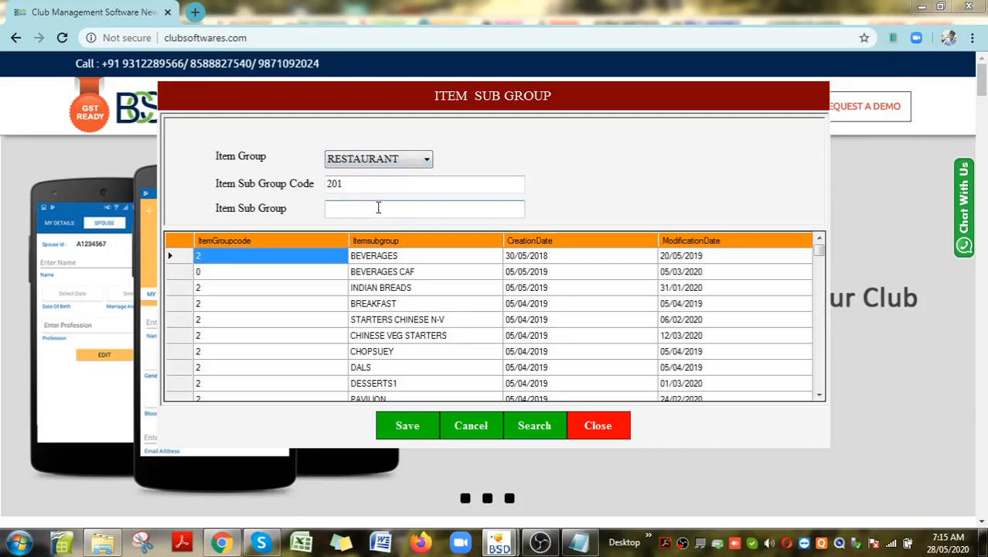
pyautogui.click(619, 425)
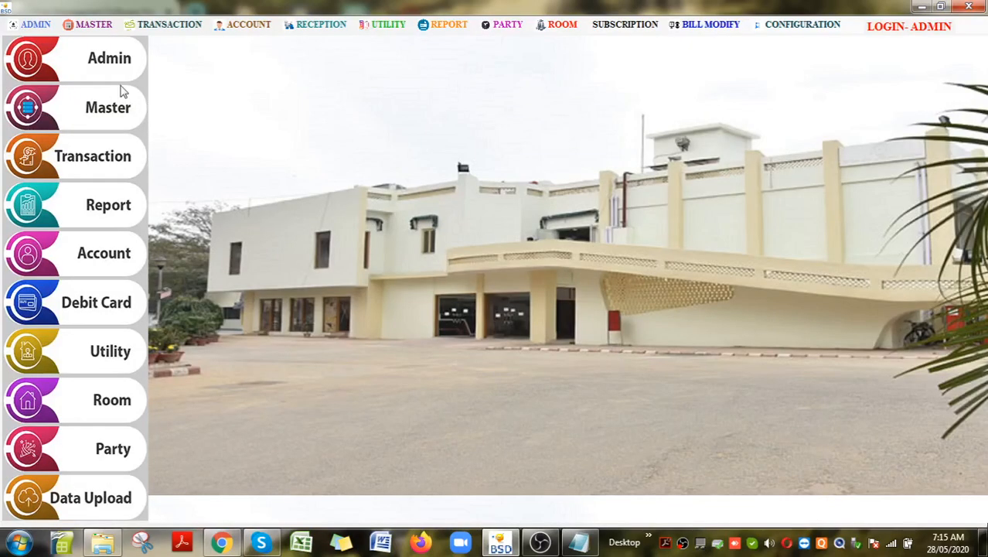
# Open the Item Unit form and examine the unit list from BTL, CUP and GLASS down to the PEG unit
pyautogui.click(101, 21)
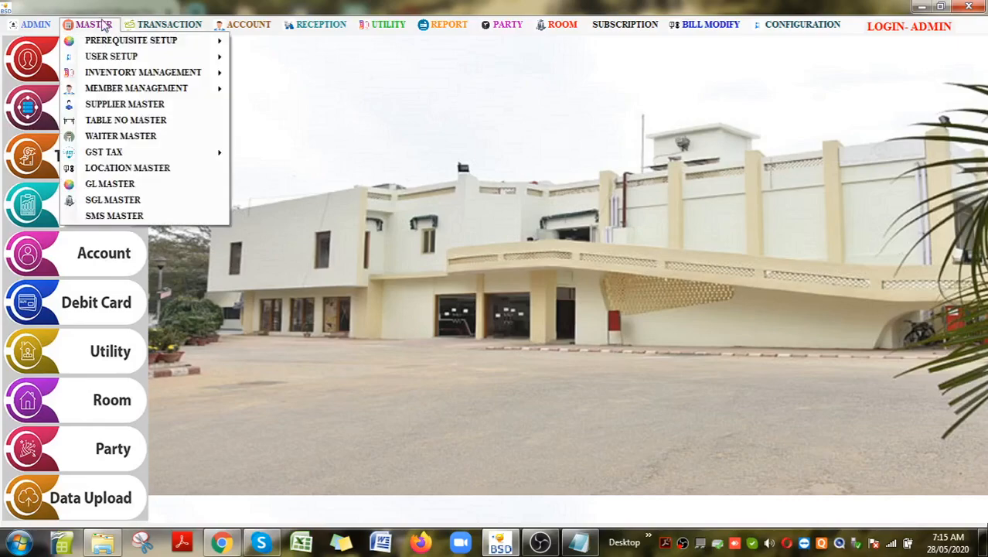
pyautogui.moveTo(159, 72)
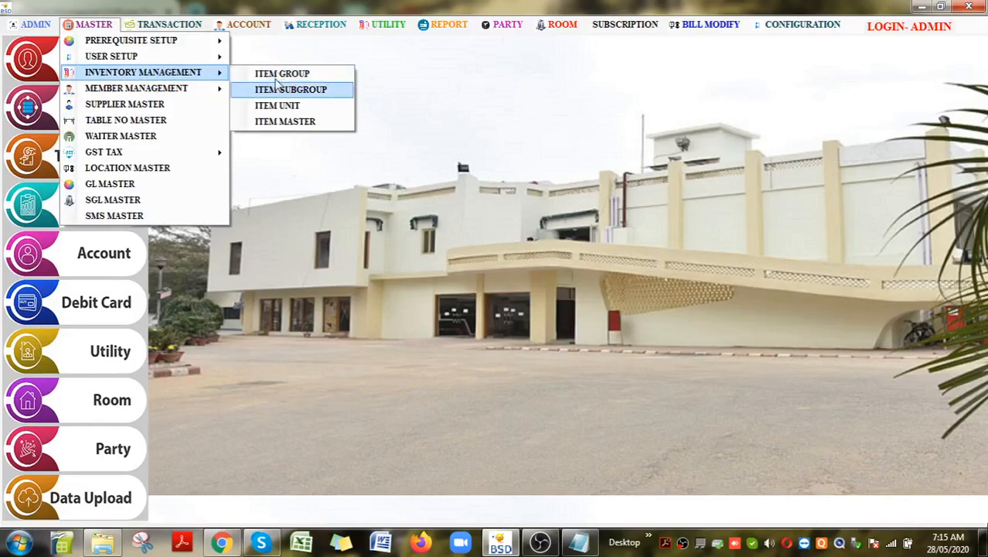
pyautogui.click(277, 106)
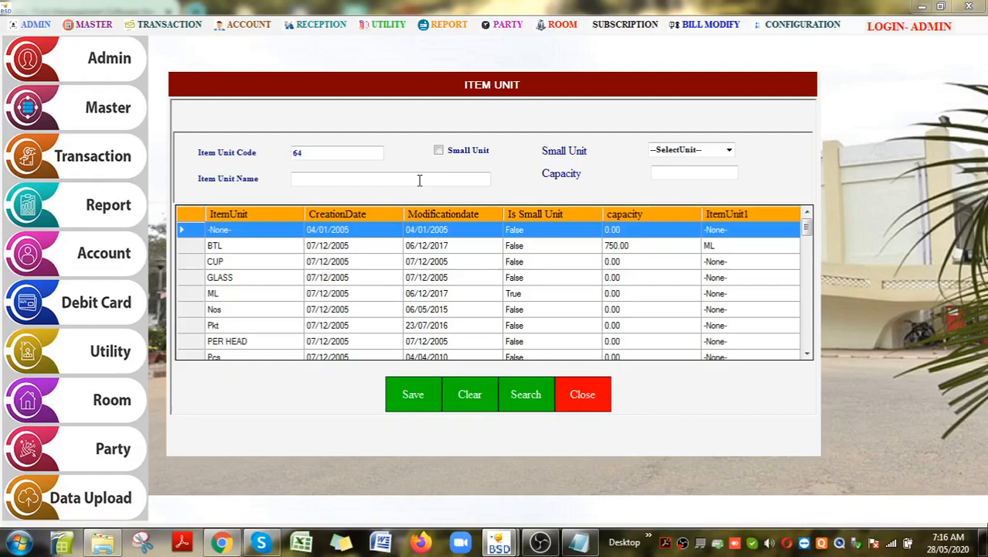
pyautogui.click(248, 245)
pyautogui.click(256, 265)
pyautogui.moveTo(259, 274); pyautogui.dragTo(256, 296)
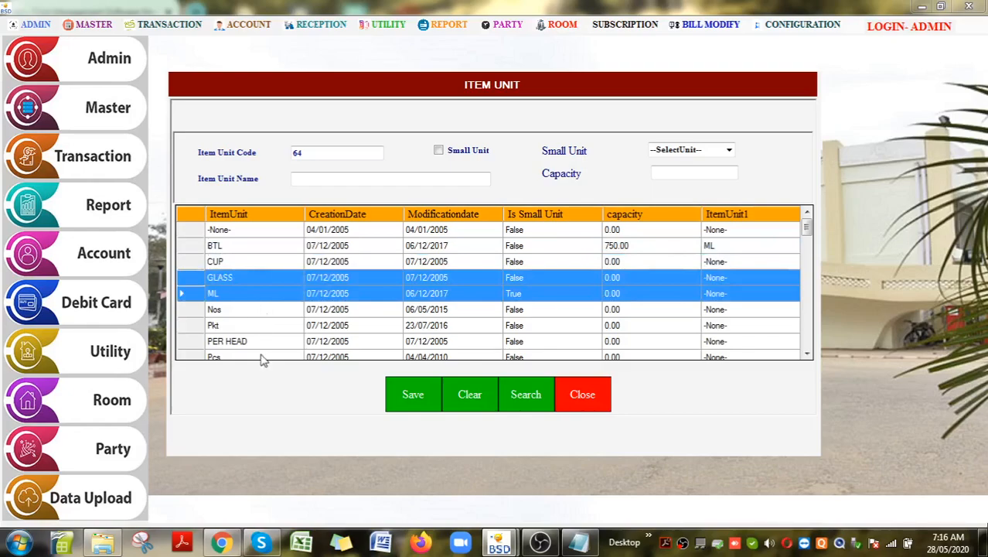
pyautogui.click(269, 326)
pyautogui.scroll(-7, 271, 328)
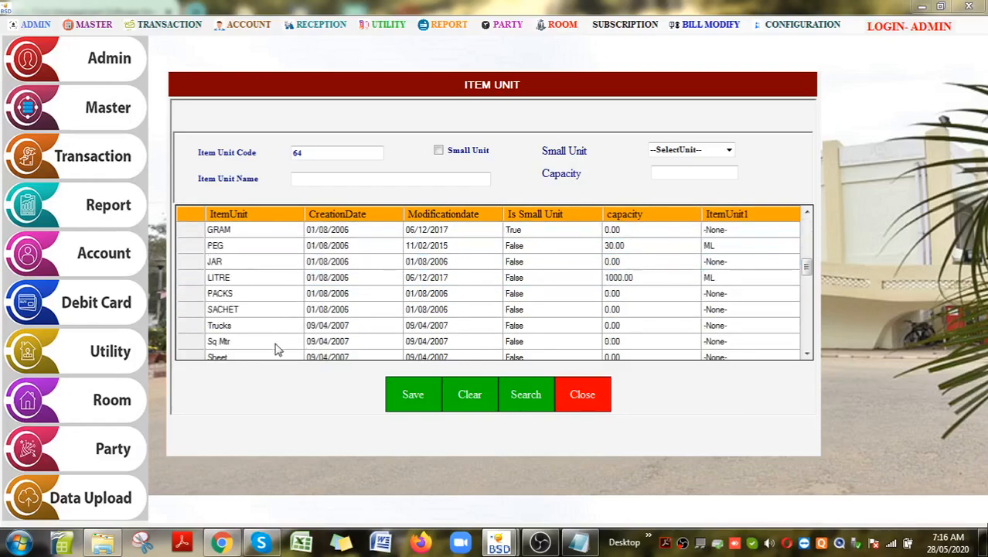
pyautogui.click(272, 295)
pyautogui.click(272, 260)
pyautogui.click(259, 246)
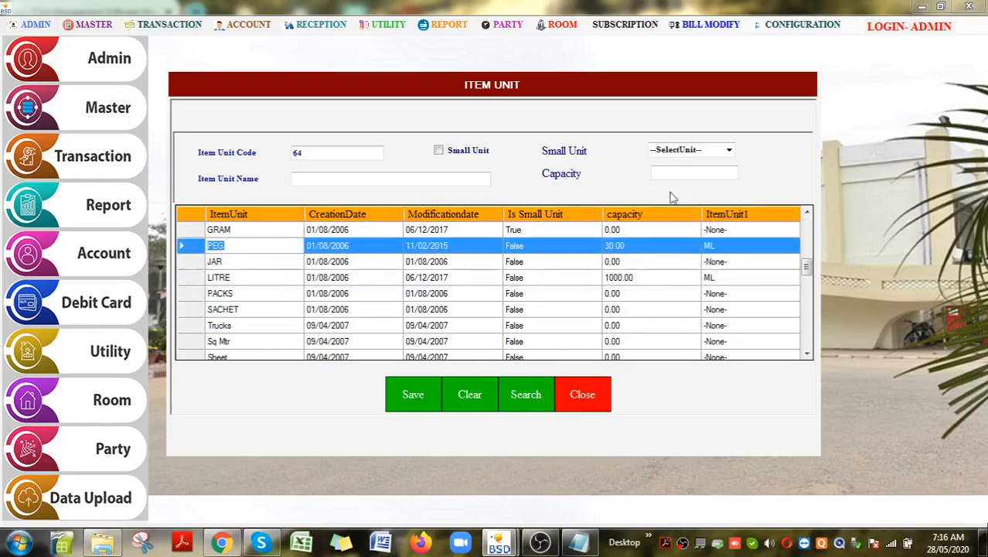
# Look through the Small Unit options without choosing one, and close the Item Unit form
pyautogui.click(718, 148)
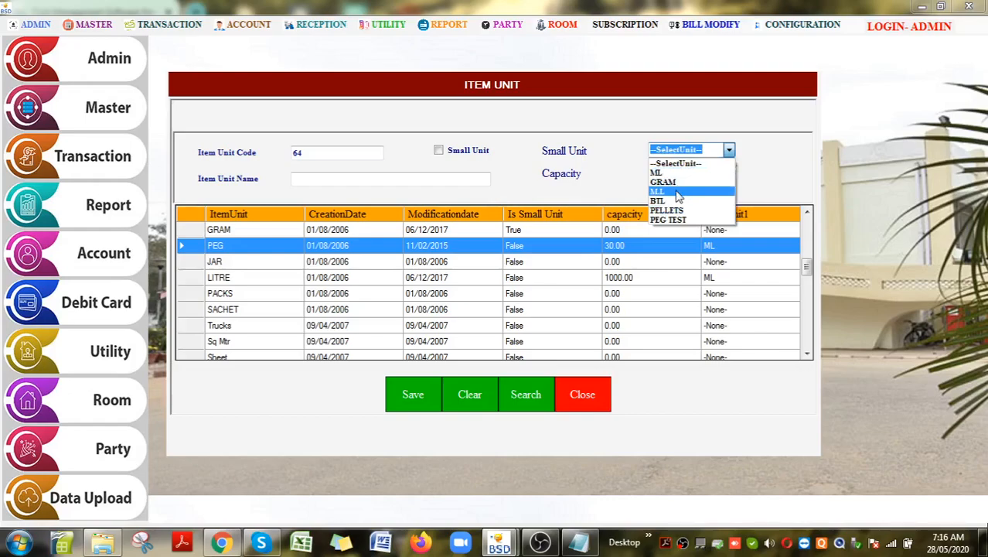
pyautogui.click(764, 179)
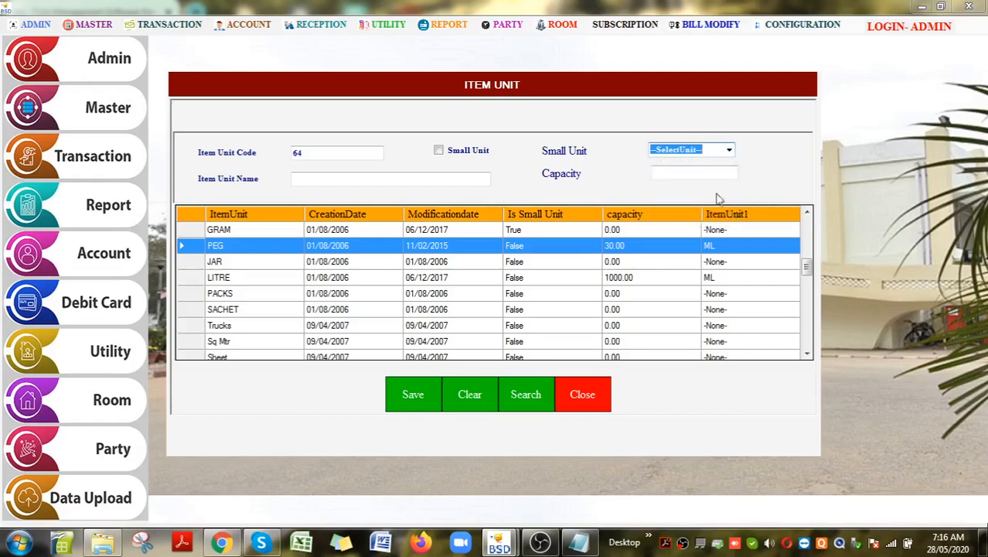
pyautogui.click(590, 402)
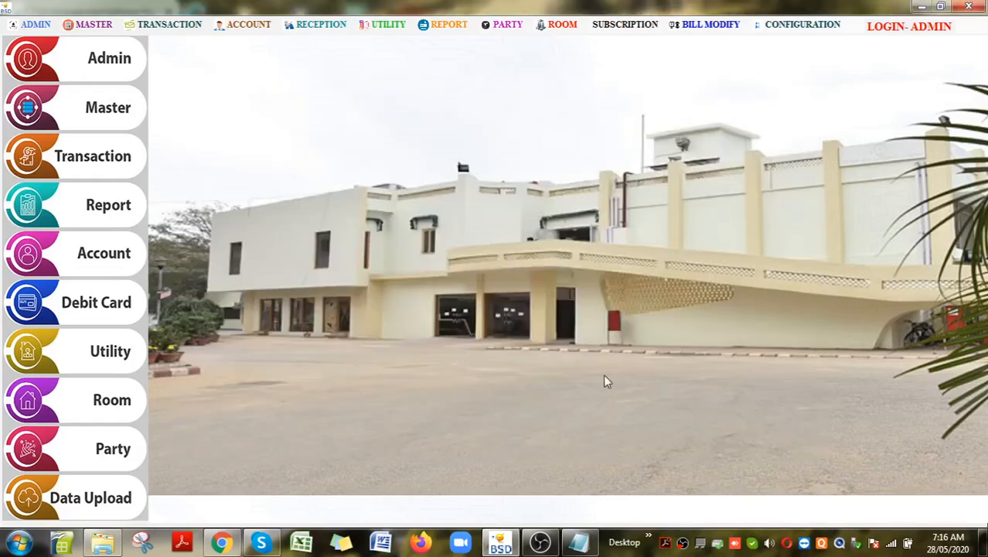
# Open the Item Master form and enter TEST as the new item's description
pyautogui.click(94, 24)
pyautogui.moveTo(179, 72)
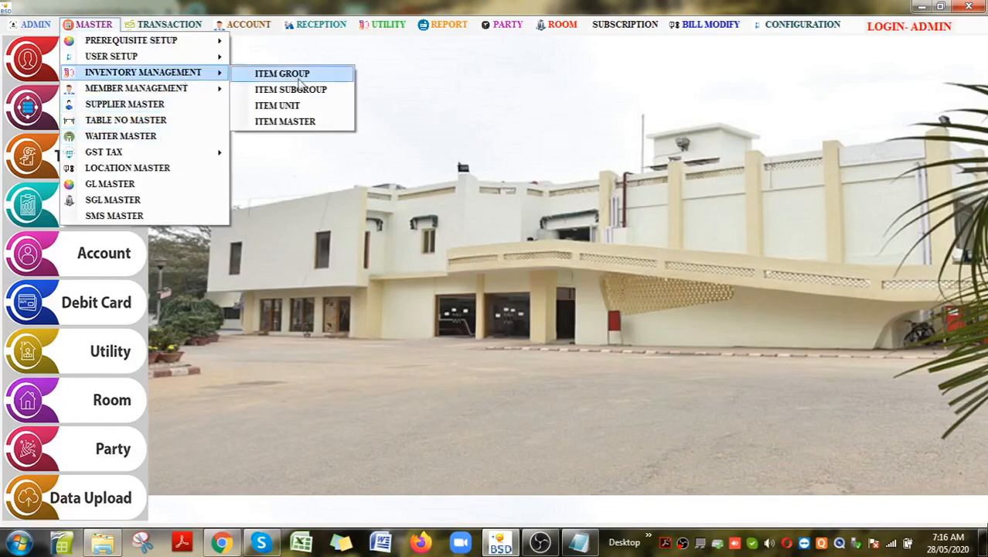
pyautogui.click(313, 122)
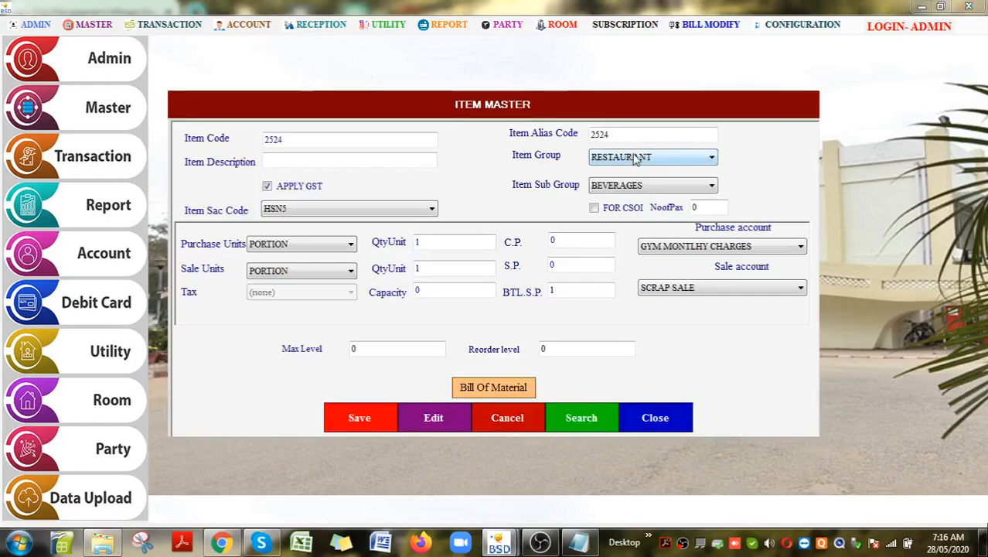
pyautogui.click(317, 161)
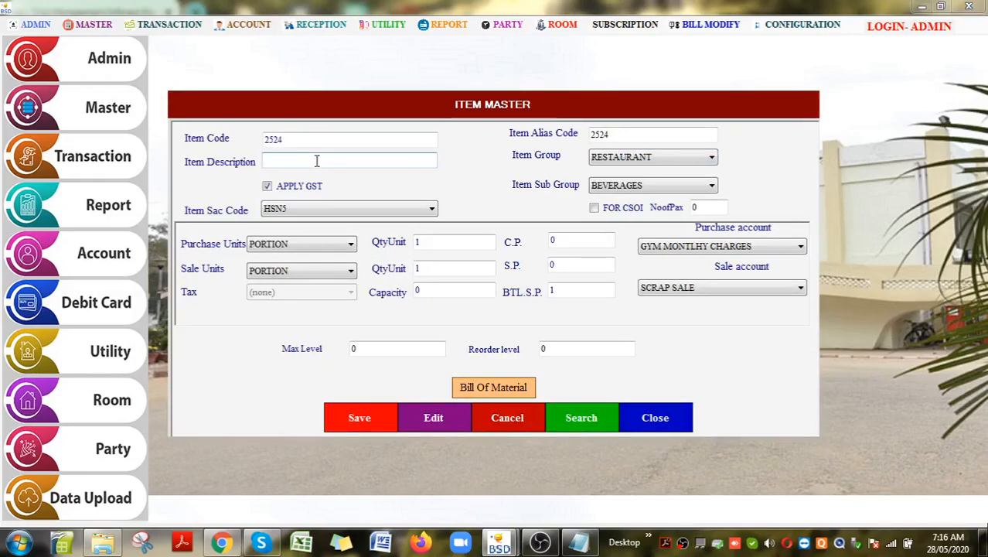
pyautogui.write('TEST')
# Keep RESTAURANT as the new item's group and set its sub group to DESSERTS1
pyautogui.click(691, 160)
pyautogui.click(691, 169)
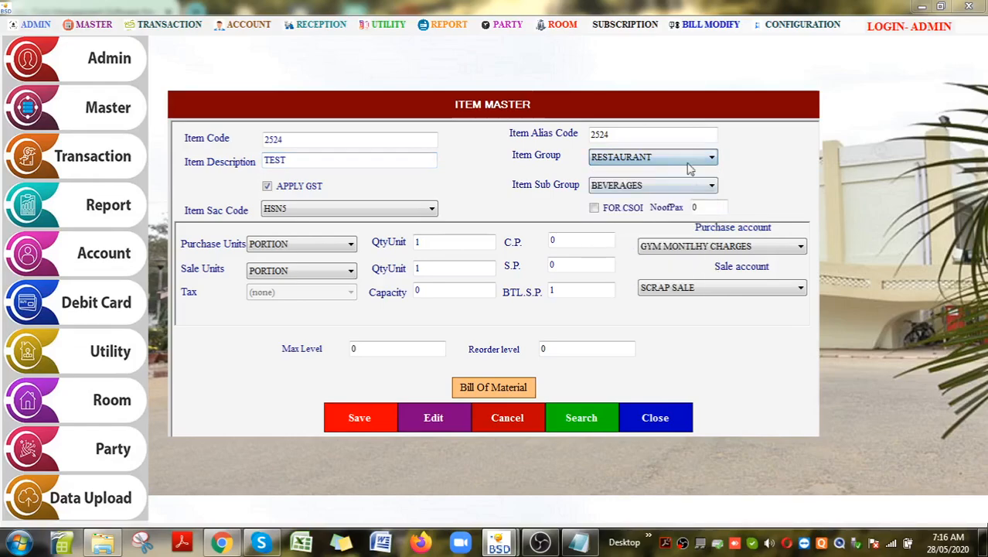
pyautogui.click(706, 186)
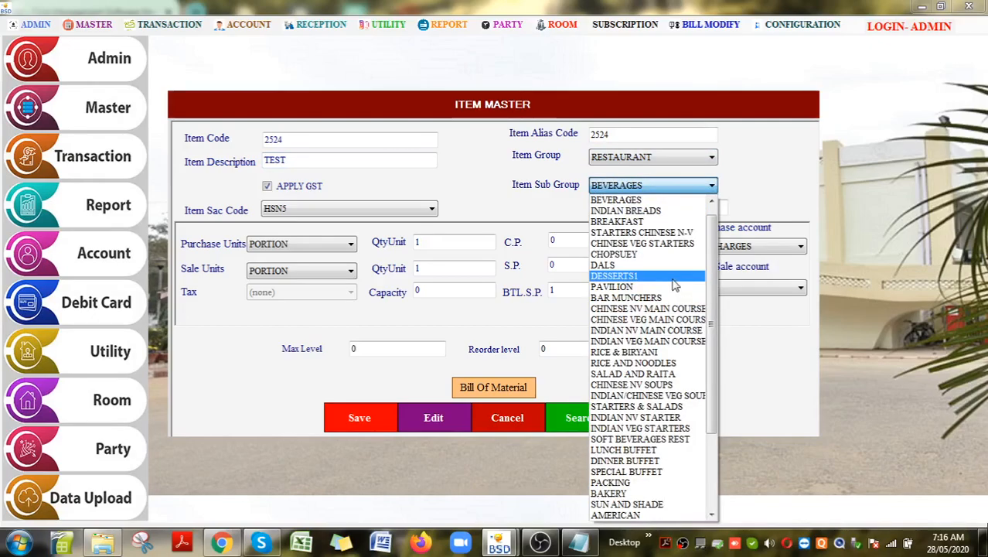
pyautogui.click(673, 277)
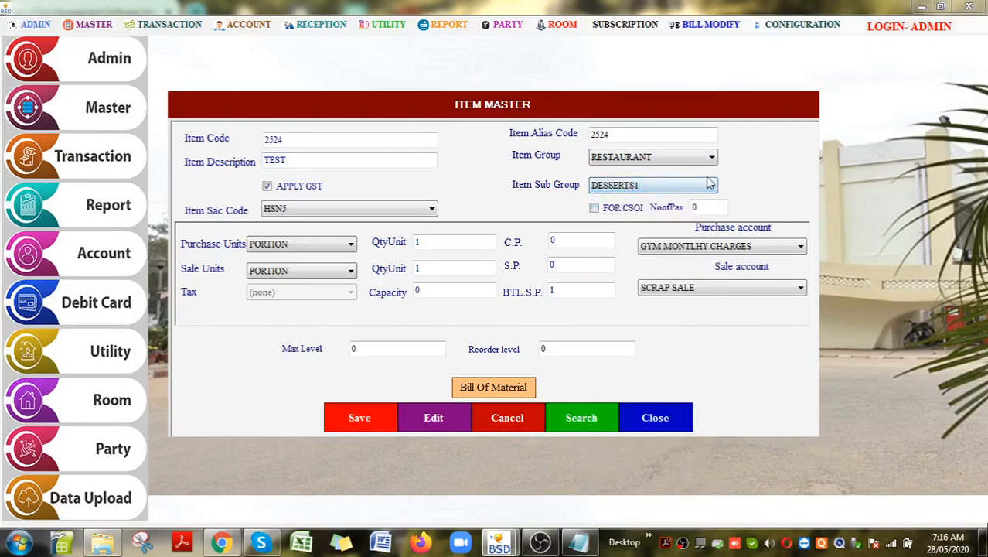
# Keep HSN5 as the SAC code and set the purchase unit to BTL(700.00ML) and the sale unit to SACHET
pyautogui.click(329, 211)
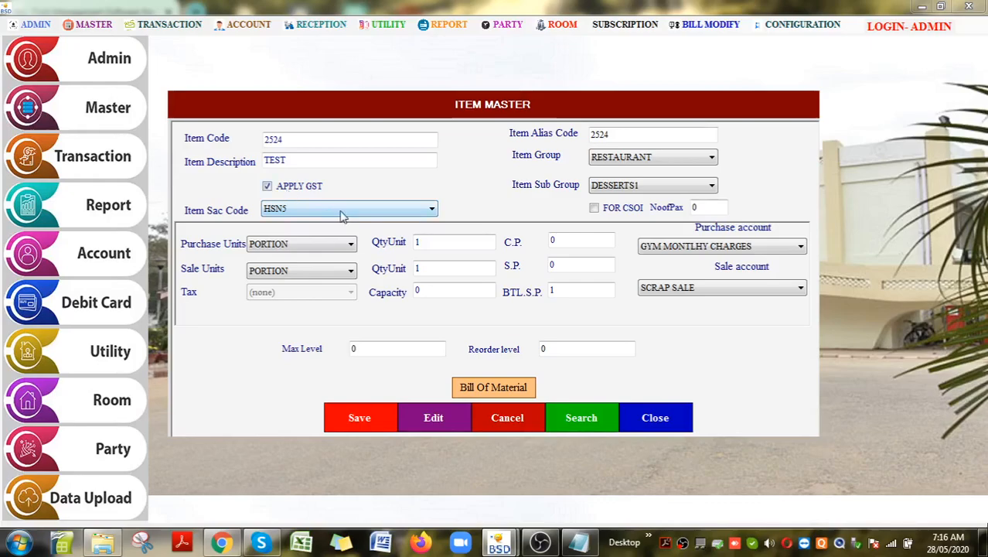
pyautogui.click(350, 244)
pyautogui.scroll(5, 370, 114)
pyautogui.scroll(3, 310, 116)
pyautogui.click(282, 68)
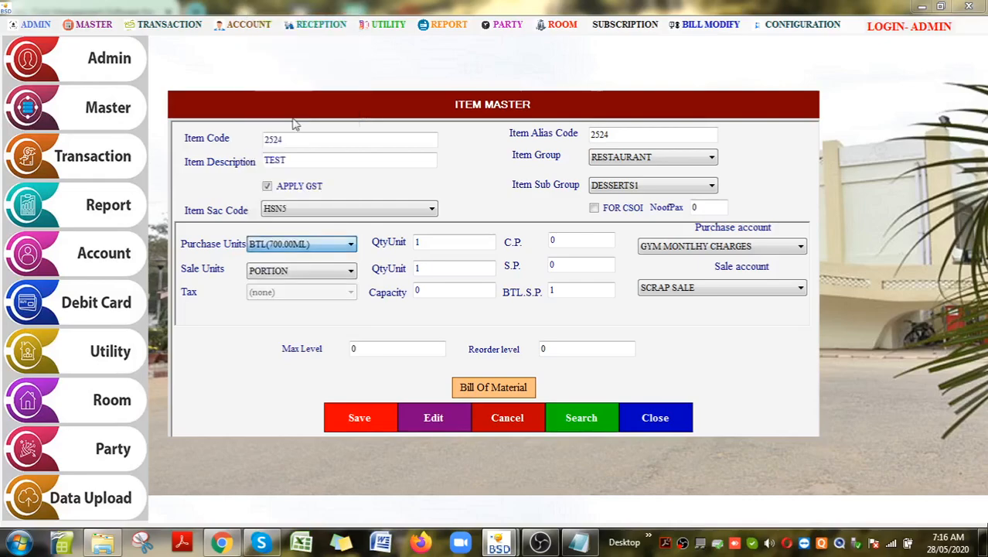
pyautogui.click(329, 246)
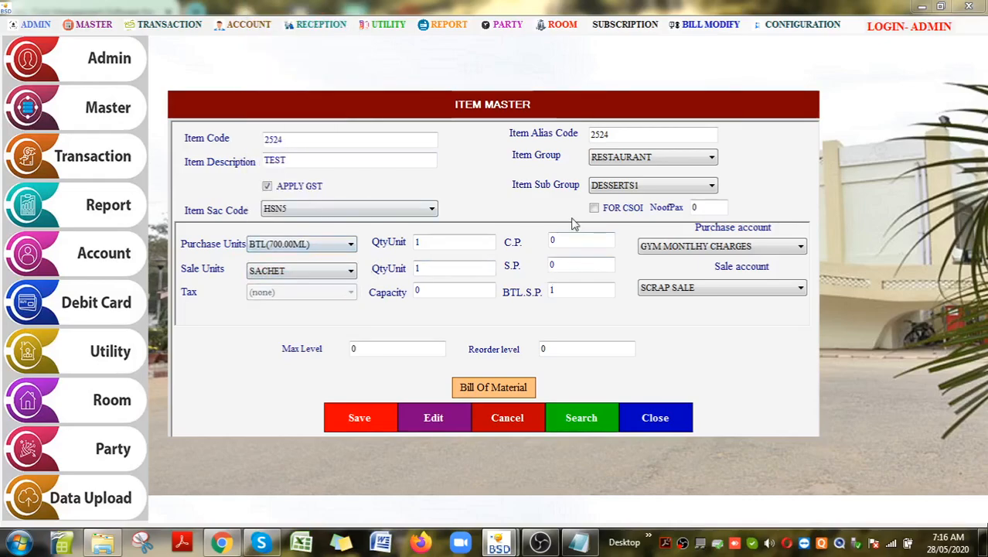
# Leave the cost price at 0 and set the TEST item's selling price (S.P.) to 150
pyautogui.click(560, 242)
pyautogui.press('Tab')
pyautogui.write('150')
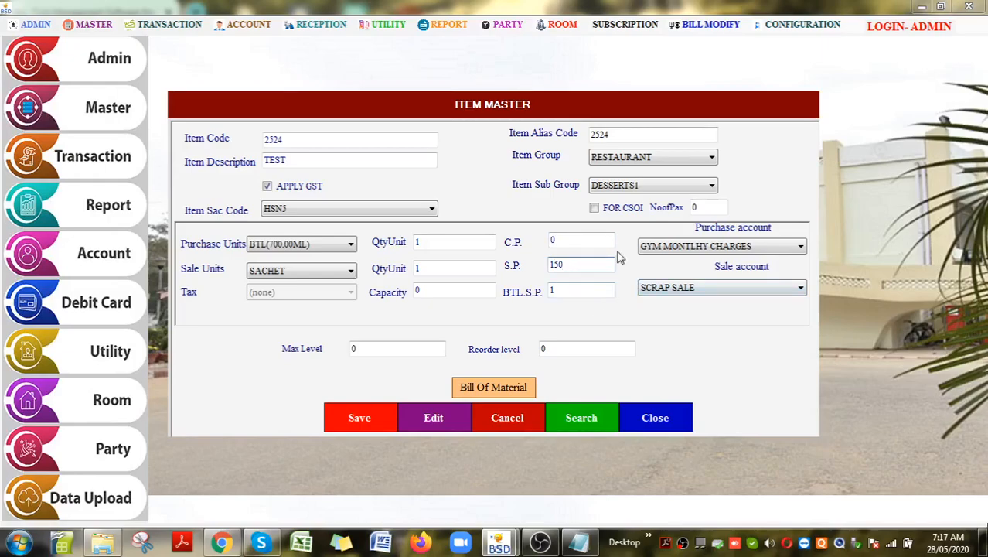
# Set both the purchase account and the sale account of the item to CATERING SALE5%
pyautogui.click(723, 246)
pyautogui.scroll(-10, 724, 251)
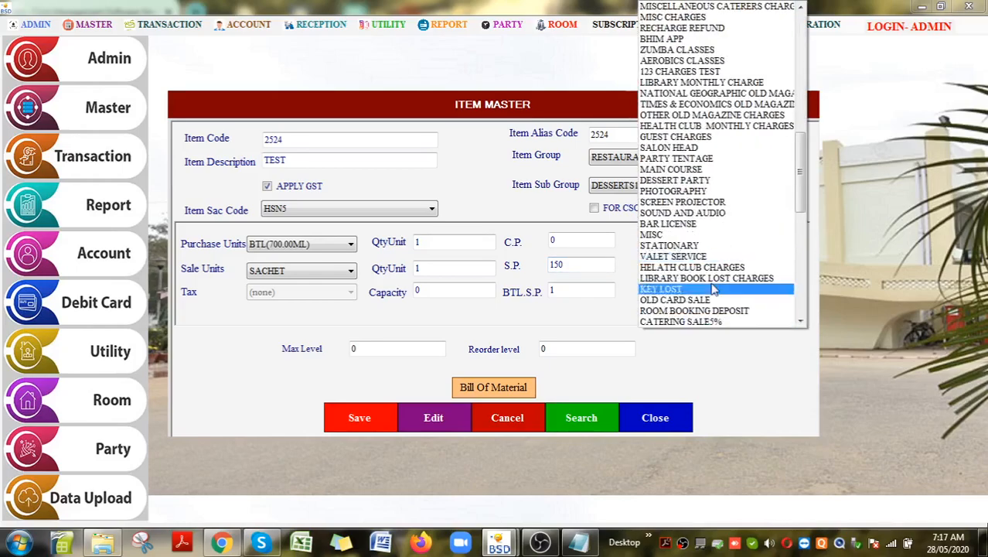
pyautogui.click(700, 322)
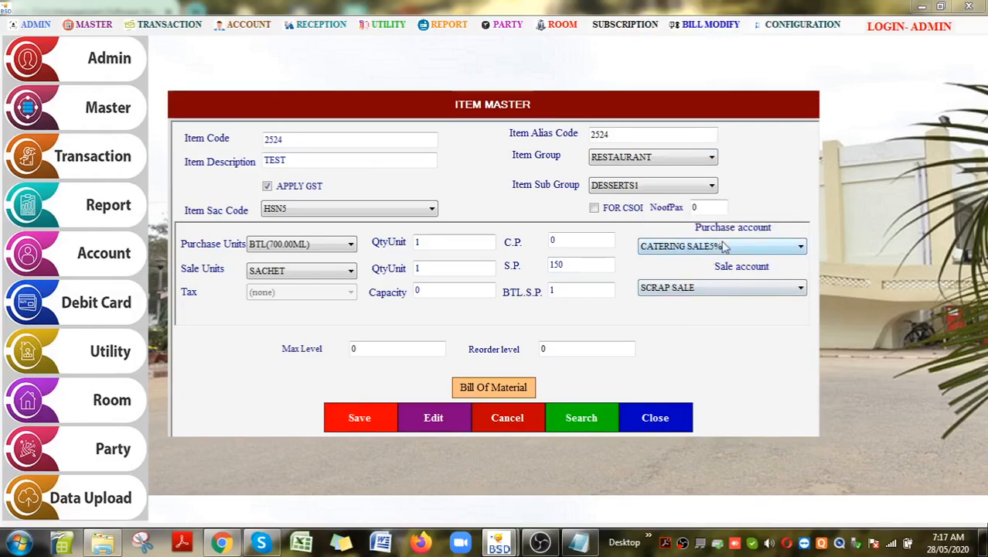
pyautogui.click(678, 291)
pyautogui.scroll(-2, 674, 298)
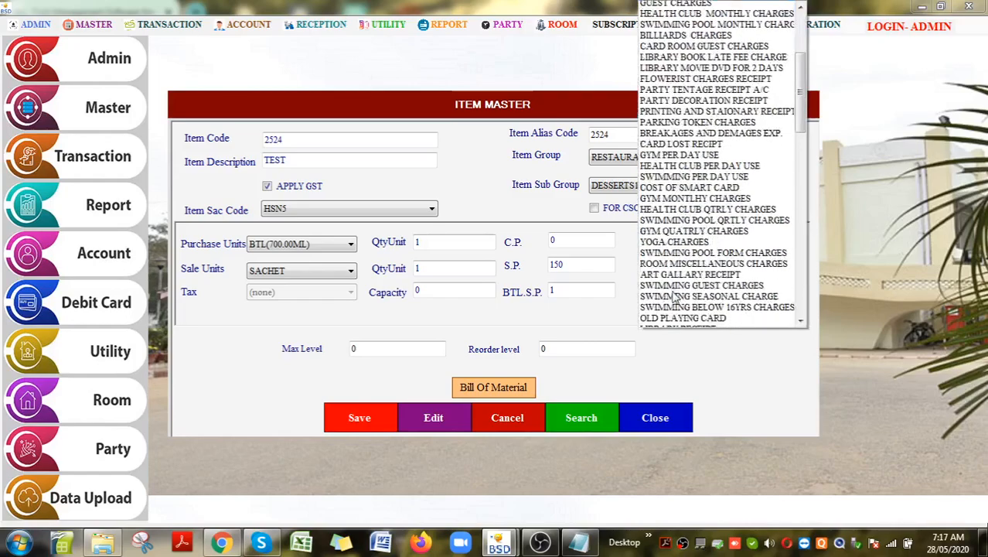
pyautogui.scroll(-10, 674, 298)
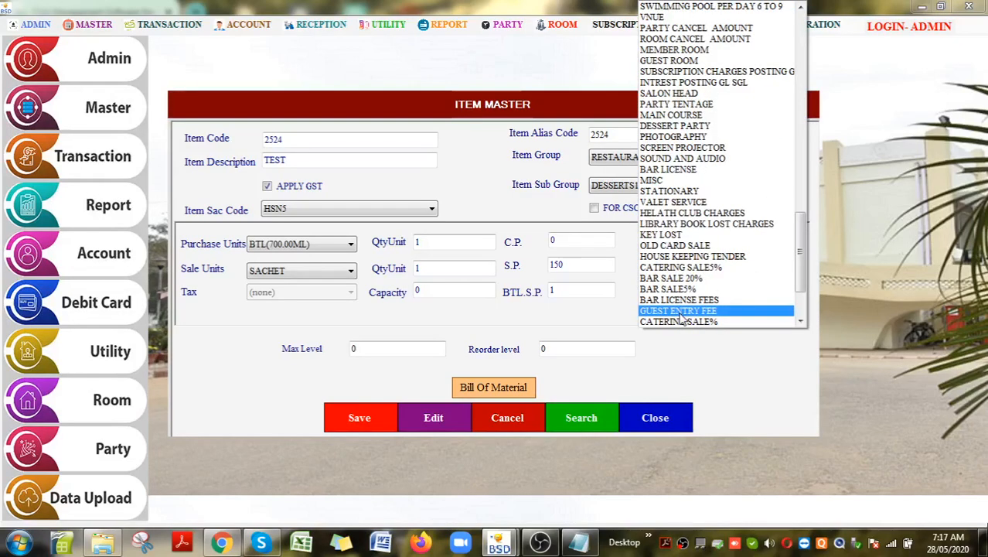
pyautogui.click(691, 320)
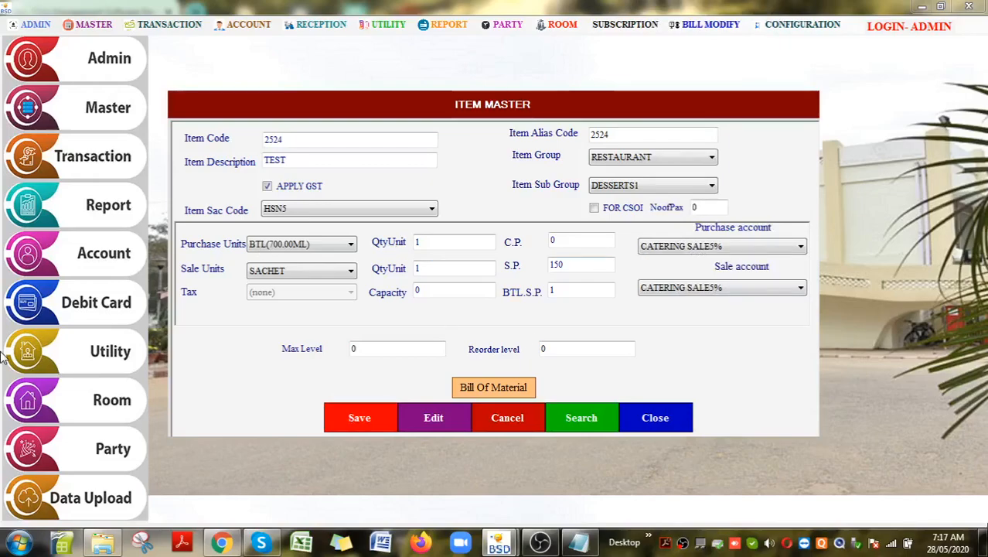
# Change the item's purchase account to BAR SALE 20%
pyautogui.click(723, 252)
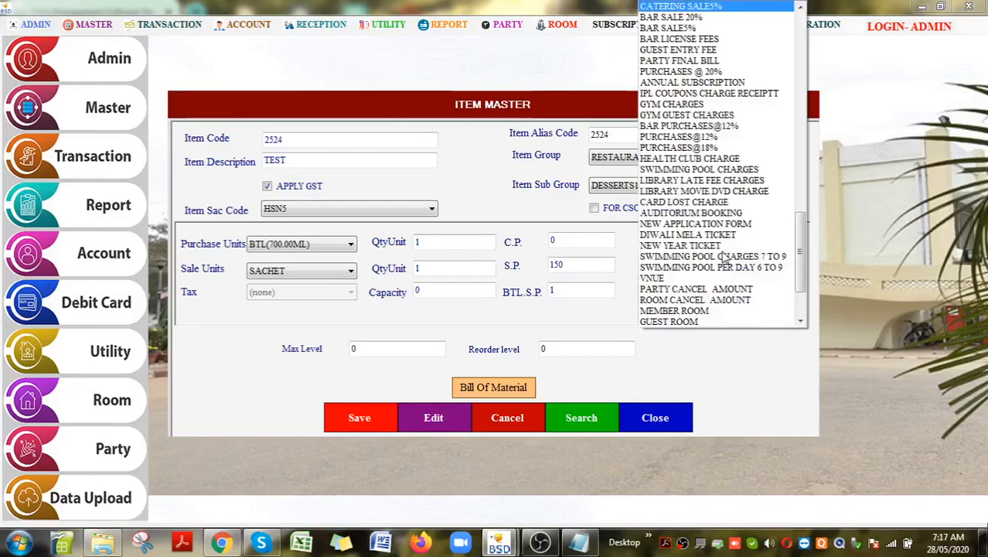
pyautogui.scroll(10, 724, 257)
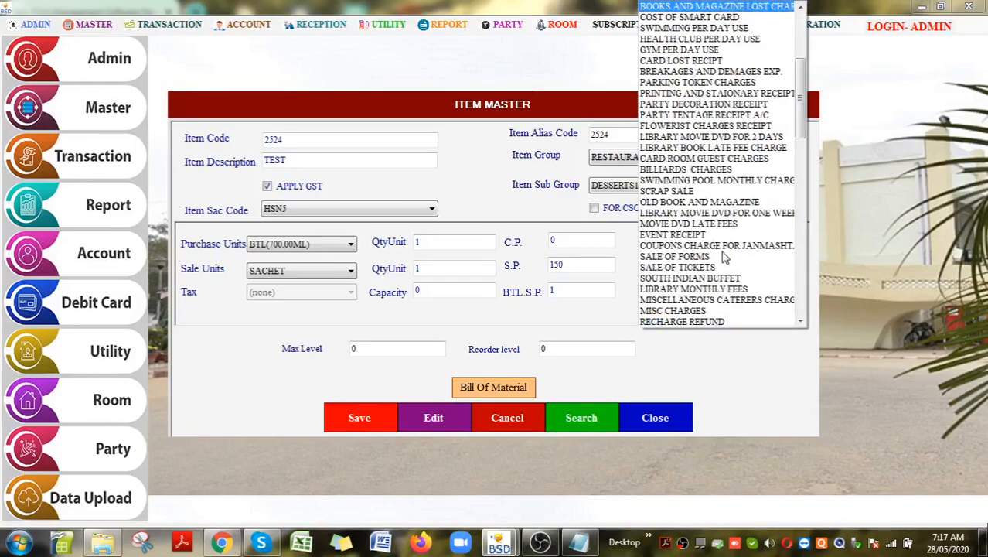
pyautogui.scroll(-1, 725, 257)
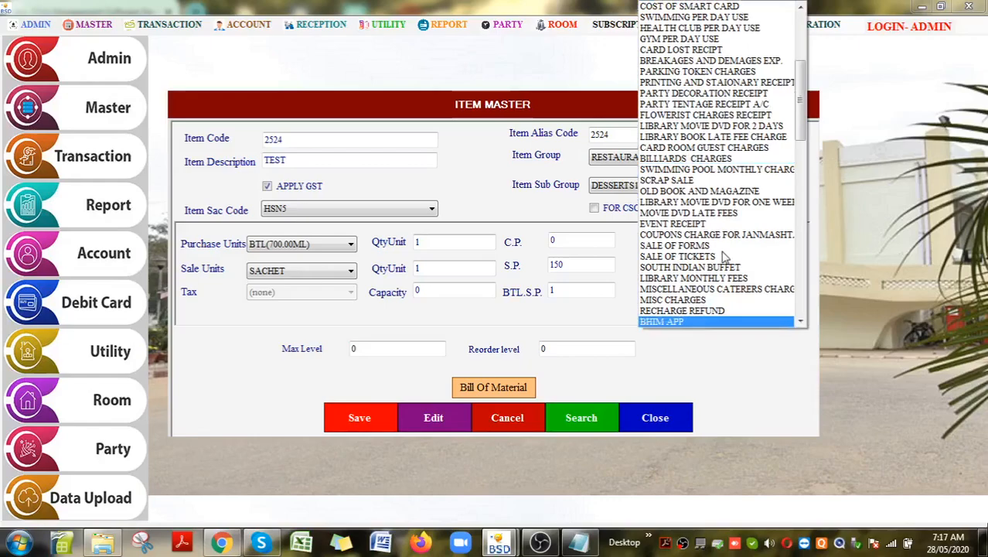
pyautogui.press('b')
pyautogui.press('b')
pyautogui.click(747, 325)
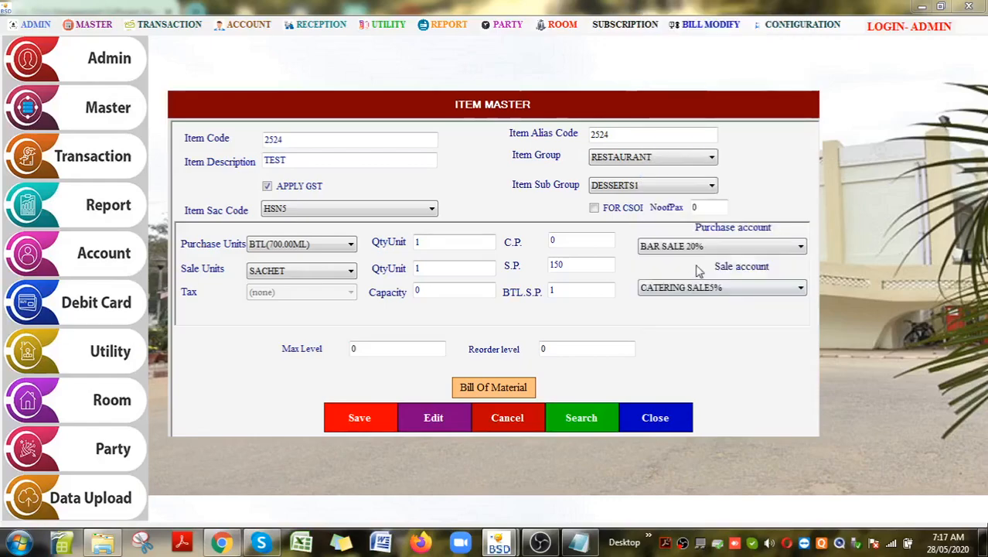
# Browse further through the purchase accounts and set the purchase account to GYM CHARGES
pyautogui.click(720, 247)
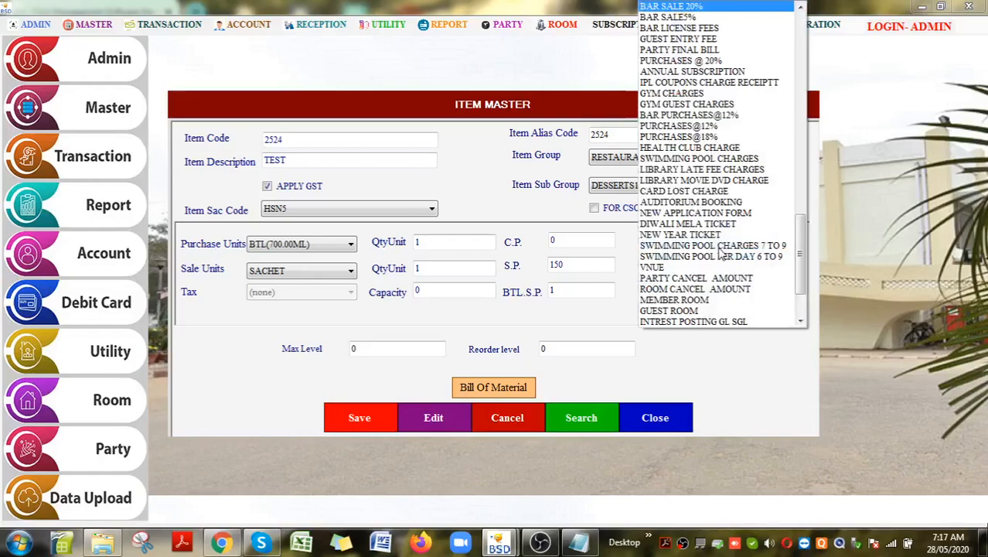
pyautogui.scroll(-6, 720, 251)
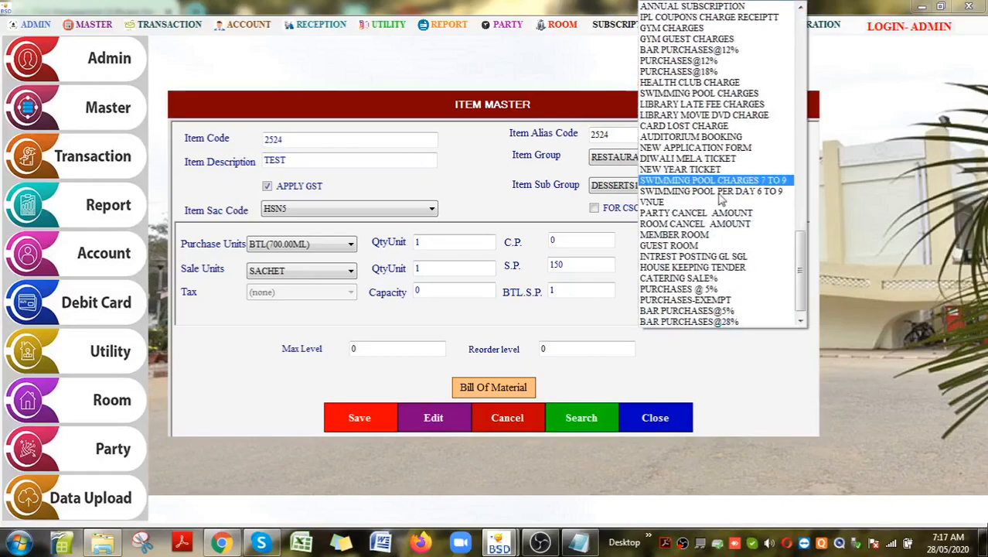
pyautogui.click(718, 108)
pyautogui.click(704, 247)
pyautogui.scroll(1, 684, 71)
pyautogui.click(679, 51)
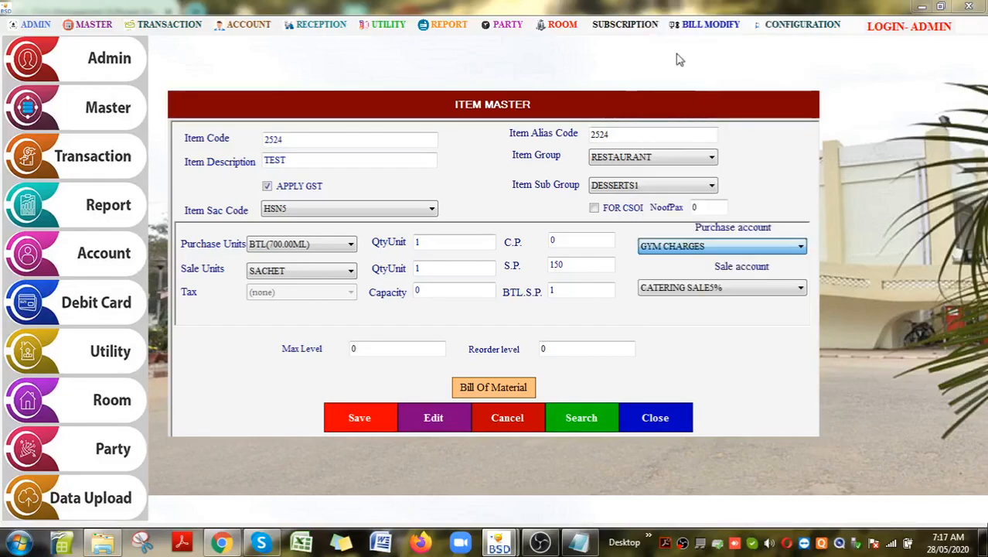
# Set the purchase account to PARTY DECORATION RECEIPT and look through the account options without choosing another one
pyautogui.click(700, 248)
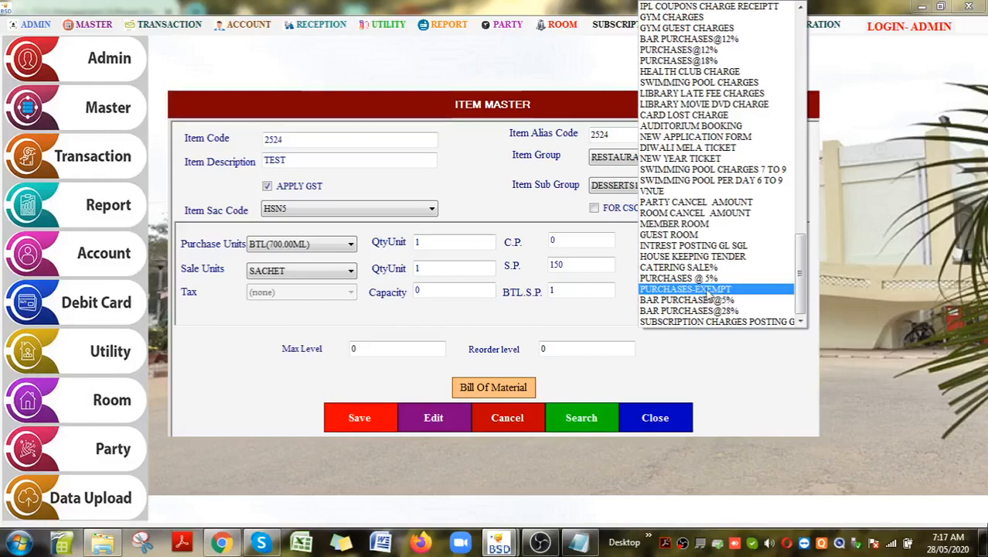
pyautogui.press('p')
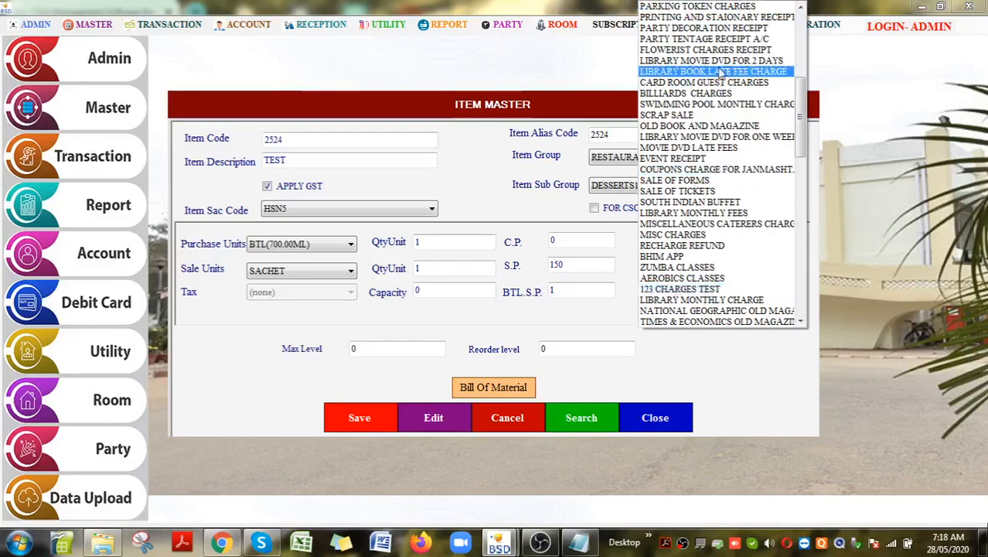
pyautogui.click(719, 29)
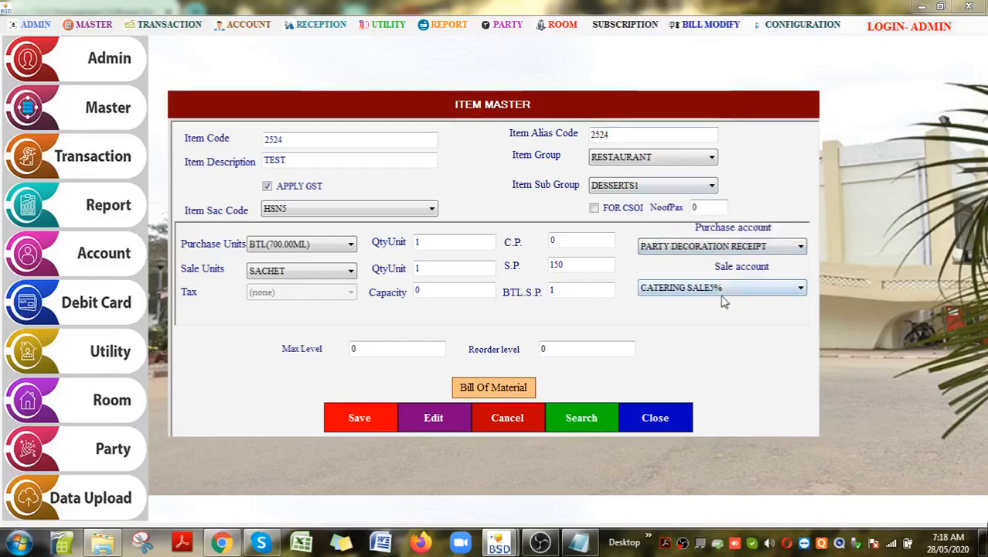
pyautogui.click(744, 250)
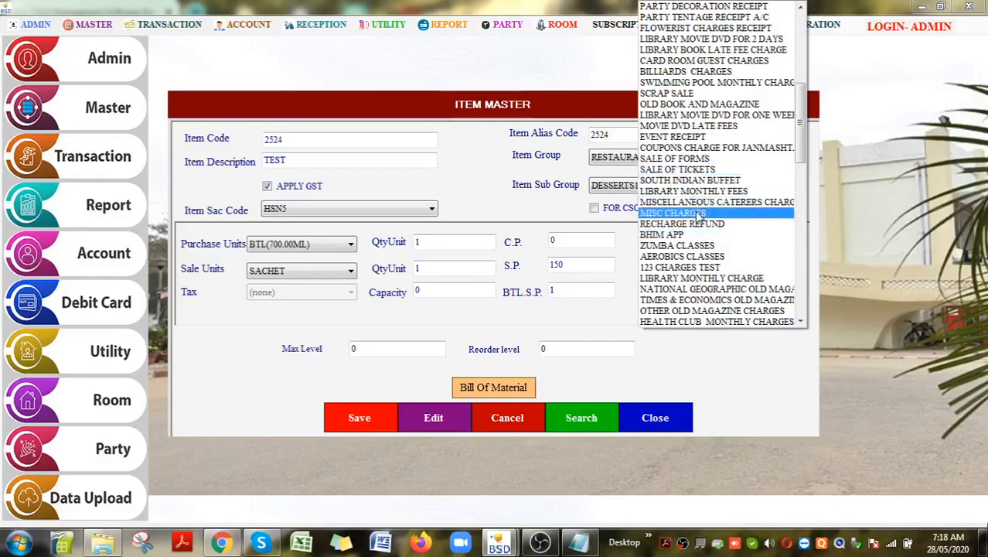
pyautogui.click(609, 316)
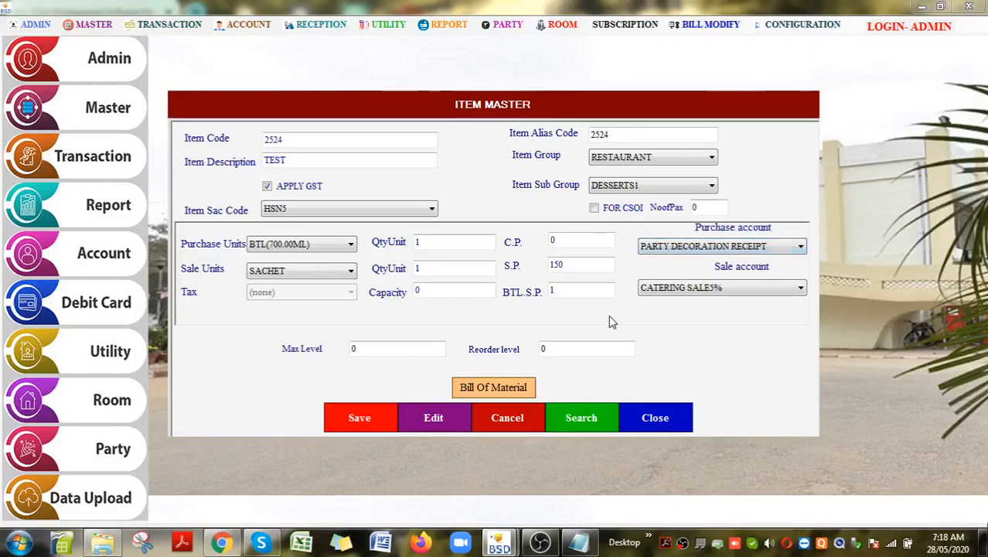
pyautogui.click(695, 252)
pyautogui.scroll(-2, 699, 261)
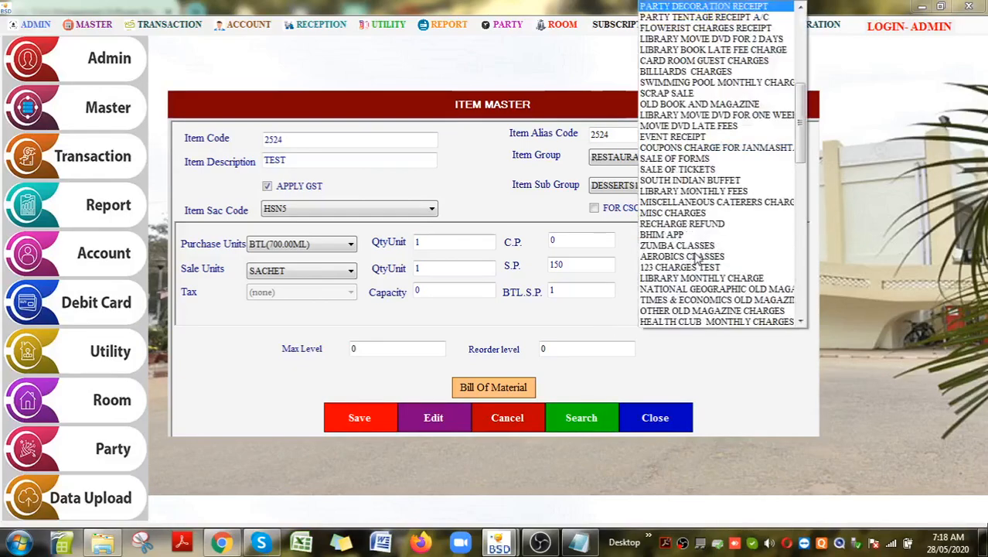
pyautogui.click(589, 321)
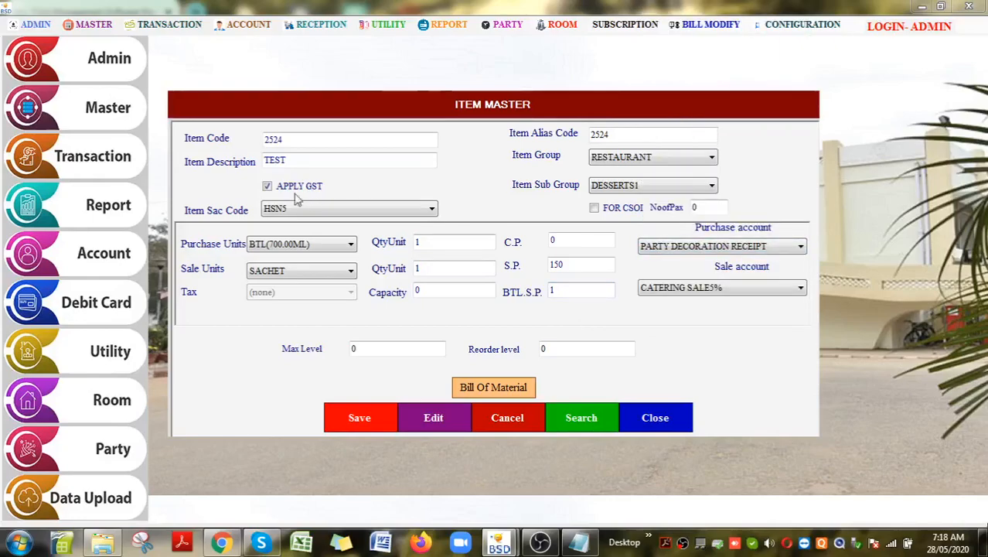
# Move the item to the ALCOHOLIC BEVERAGES group with BEER as its sub group, and turn off Apply GST
pyautogui.click(691, 157)
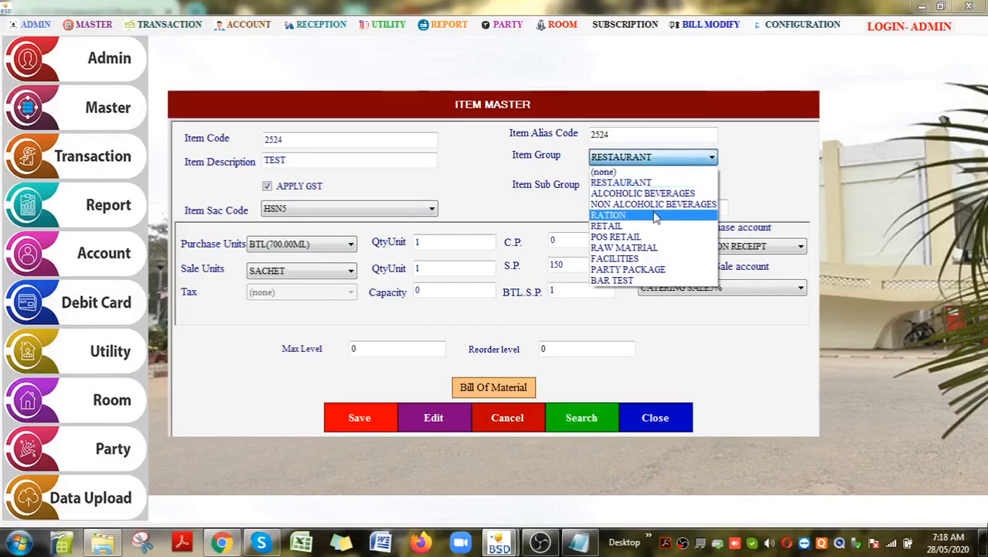
pyautogui.click(652, 194)
pyautogui.click(657, 186)
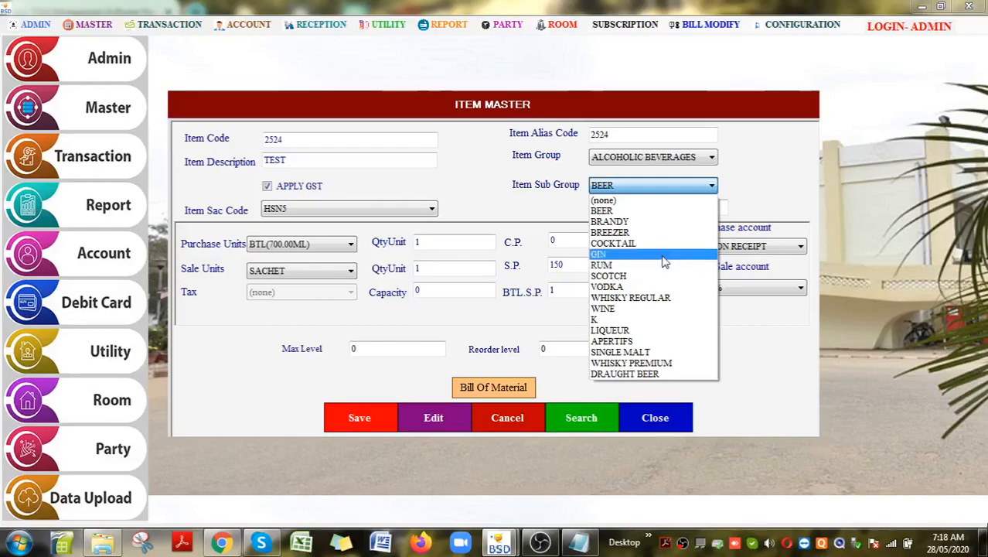
pyautogui.click(301, 190)
pyautogui.click(301, 190)
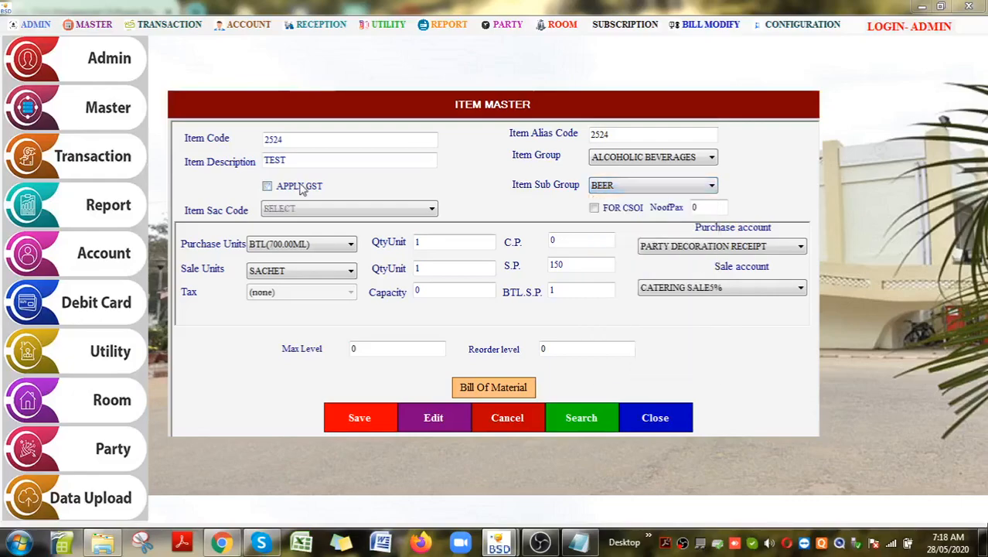
# Set the item's purchase unit to BTL(750.00ML) and its sale unit to PEG(30.00ML)
pyautogui.click(326, 246)
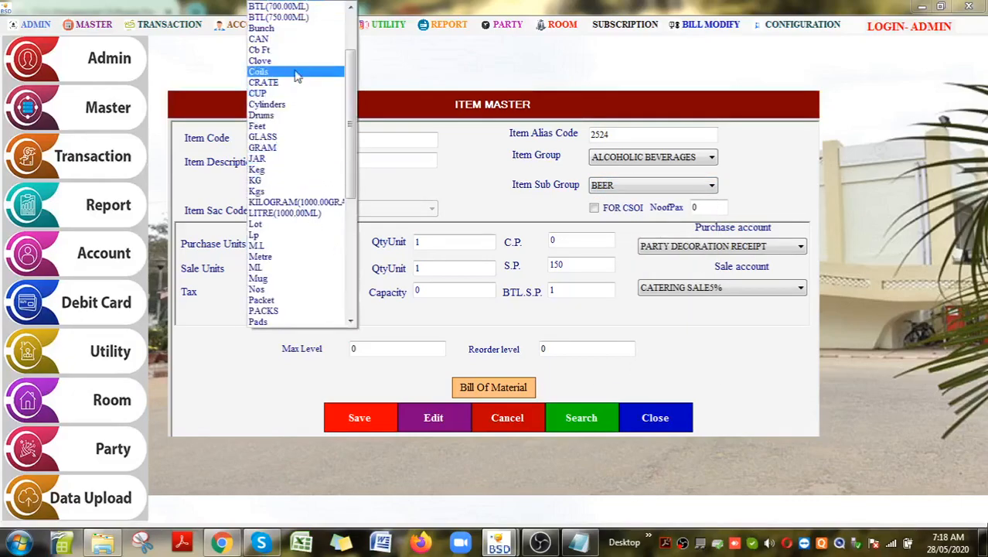
pyautogui.click(283, 17)
pyautogui.click(324, 271)
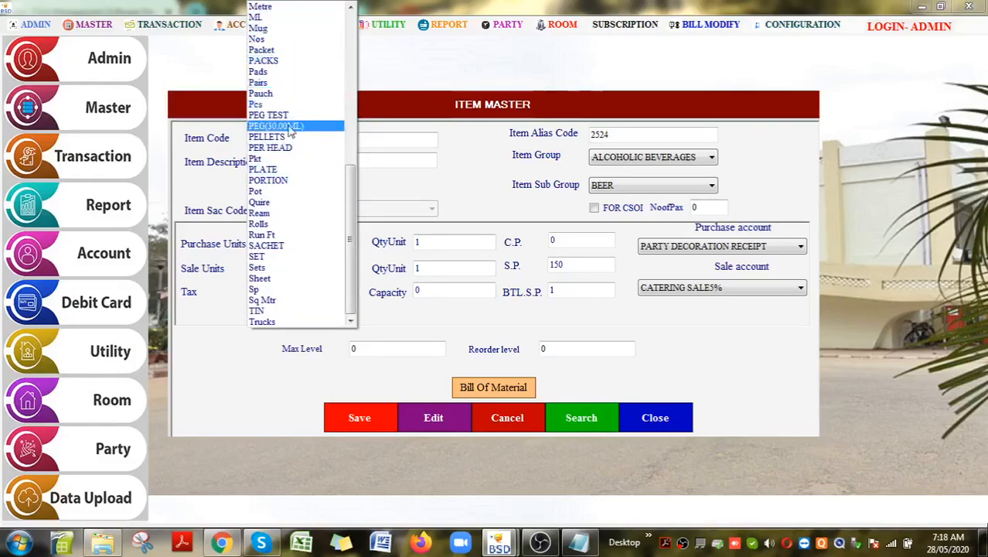
pyautogui.click(289, 132)
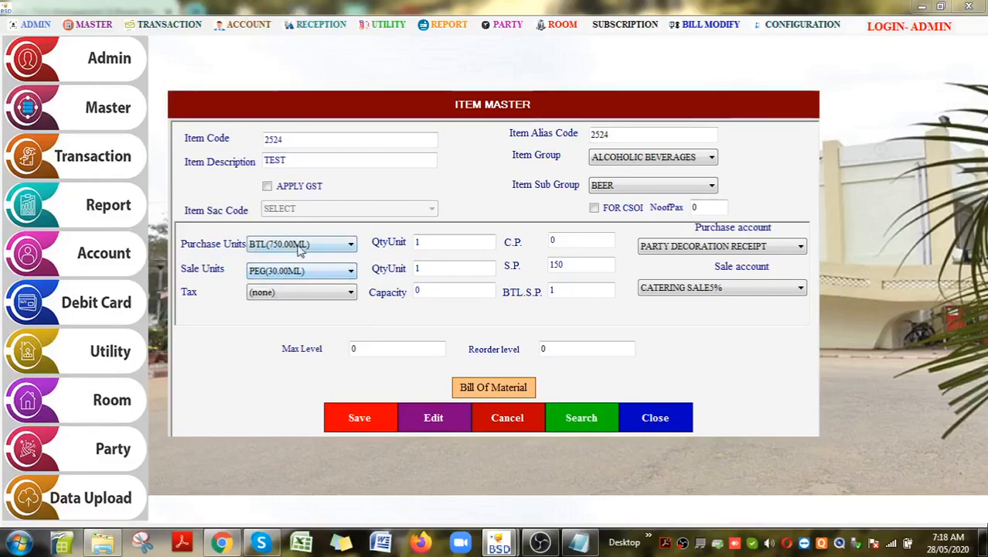
pyautogui.click(315, 246)
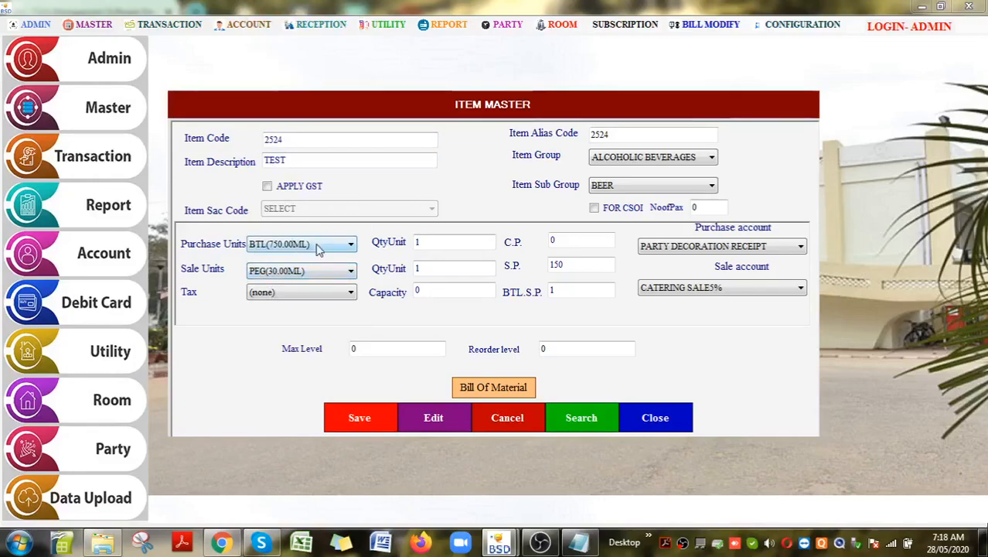
# Set the tax of the alcoholic beverage item to VAT20
pyautogui.click(349, 293)
pyautogui.click(318, 319)
pyautogui.click(350, 293)
pyautogui.click(333, 318)
pyautogui.click(347, 293)
pyautogui.click(340, 317)
# Turn Apply GST on and off again, and reselect VAT20 as the item's tax
pyautogui.click(301, 191)
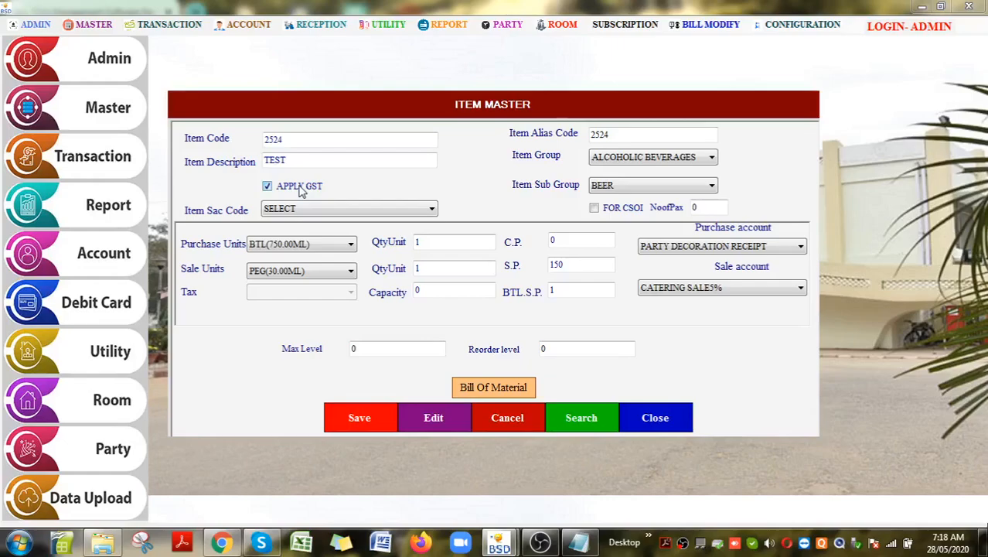
pyautogui.click(301, 191)
pyautogui.click(353, 296)
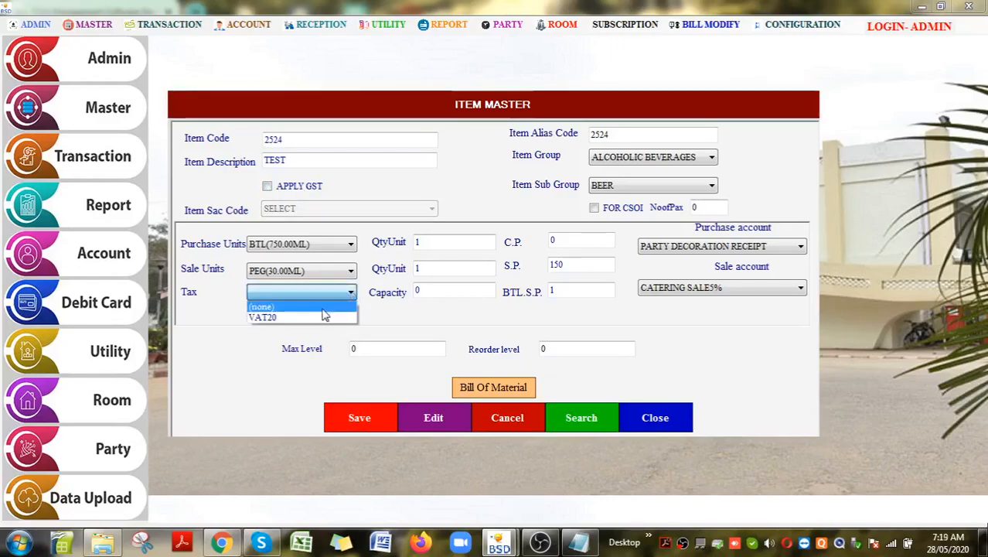
pyautogui.click(326, 318)
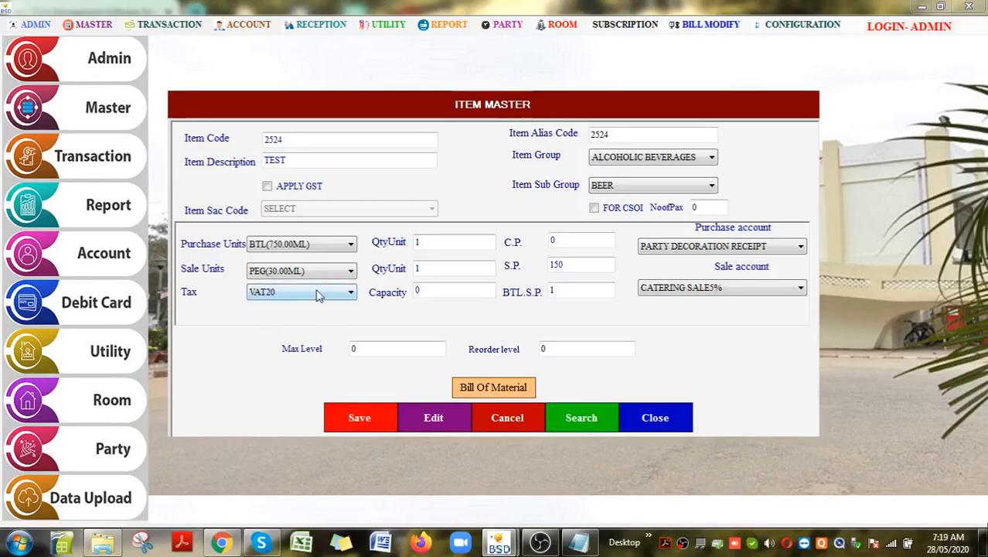
# Set the test item's purchase account to BAR PURCHASES@5%
pyautogui.click(733, 248)
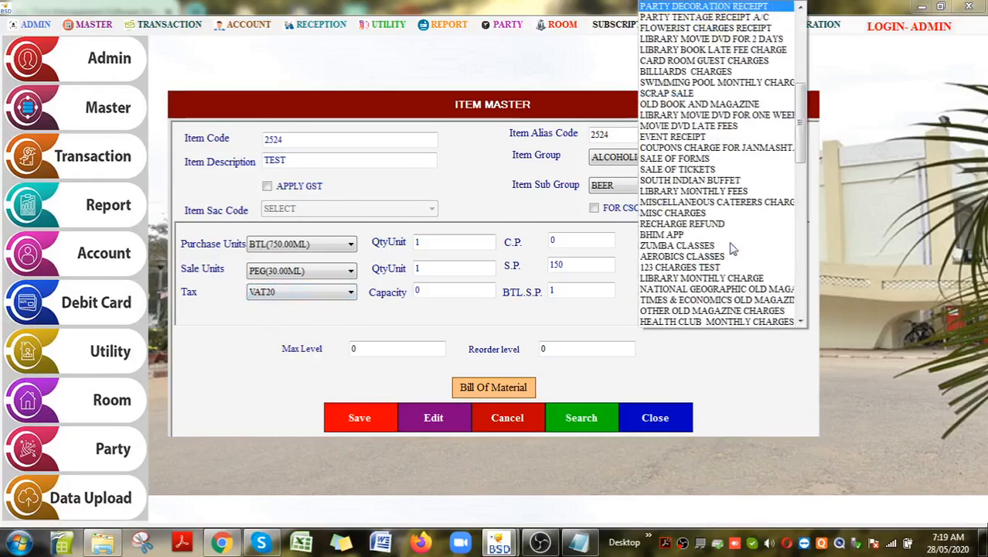
pyautogui.scroll(-7, 733, 247)
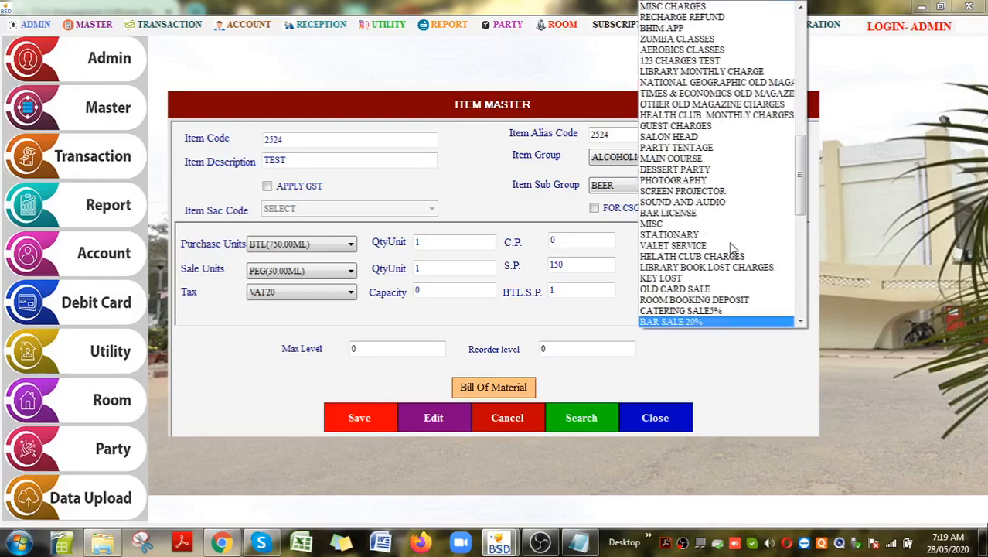
pyautogui.scroll(-10, 700, 329)
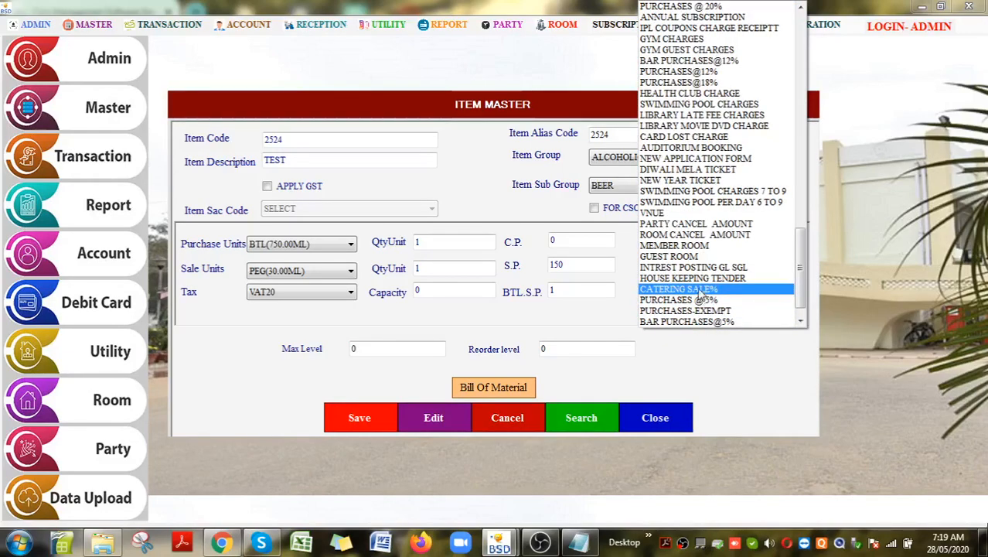
pyautogui.click(707, 322)
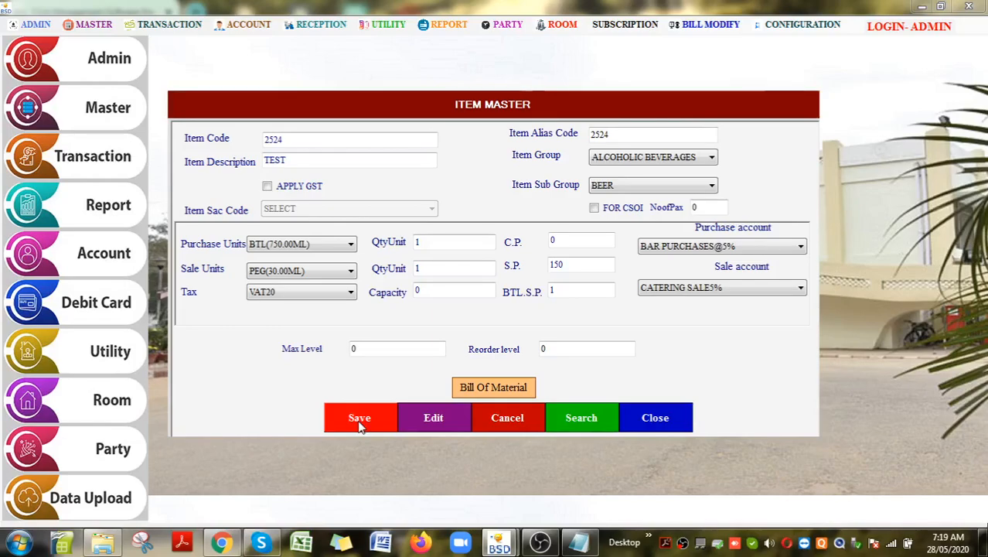
# Add COCKTAIL MOJITO with quantity 2 to the item's bill of material, accept it and close the item master
pyautogui.click(506, 390)
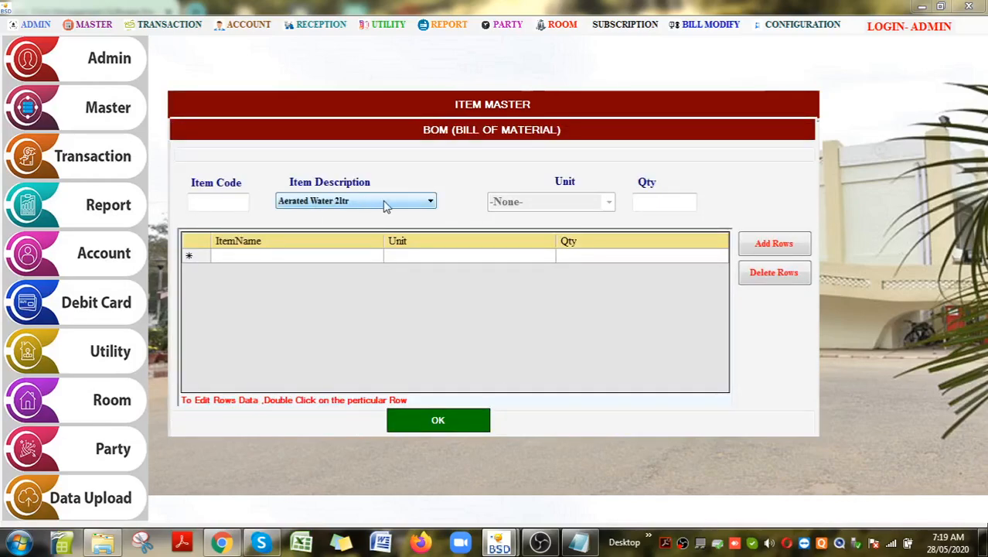
pyautogui.click(387, 202)
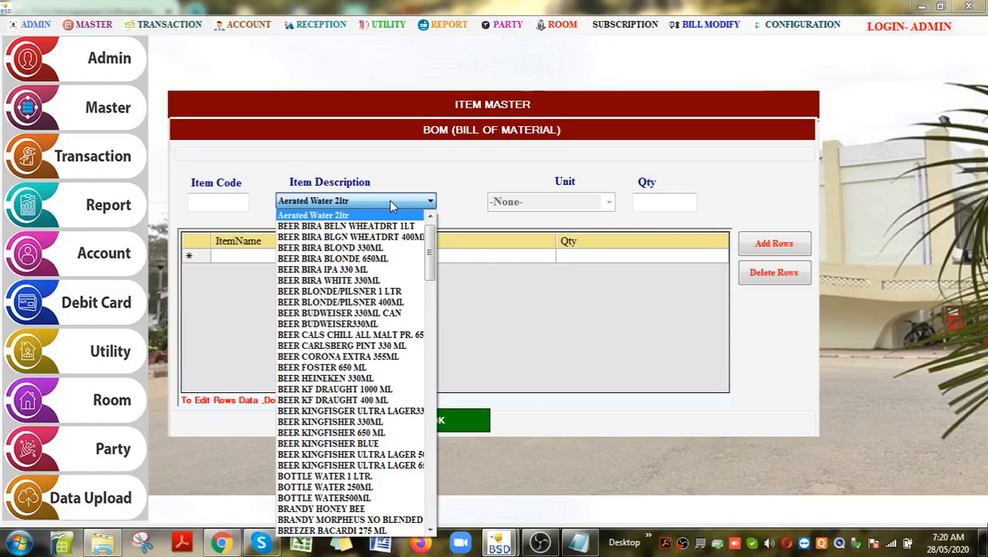
pyautogui.moveTo(433, 263); pyautogui.dragTo(432, 309)
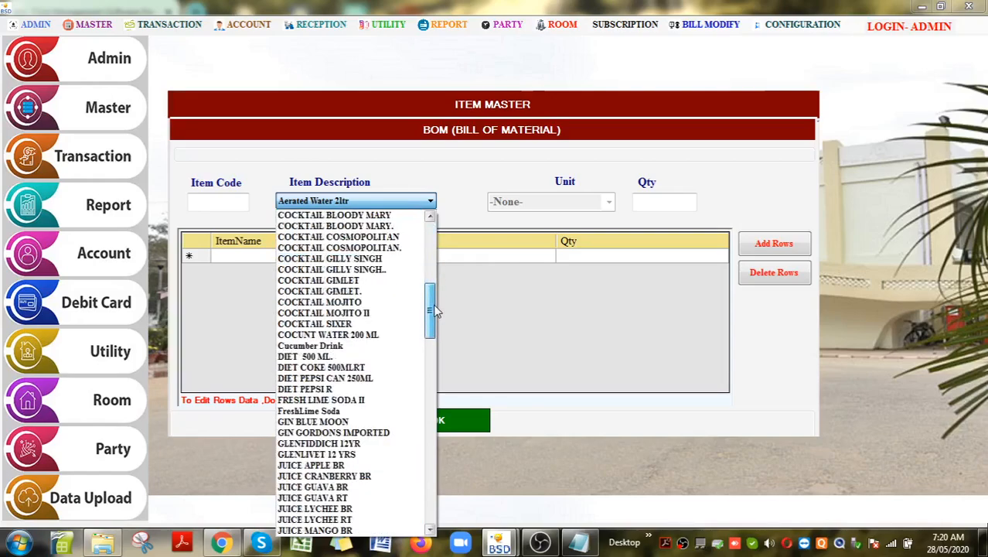
pyautogui.click(347, 303)
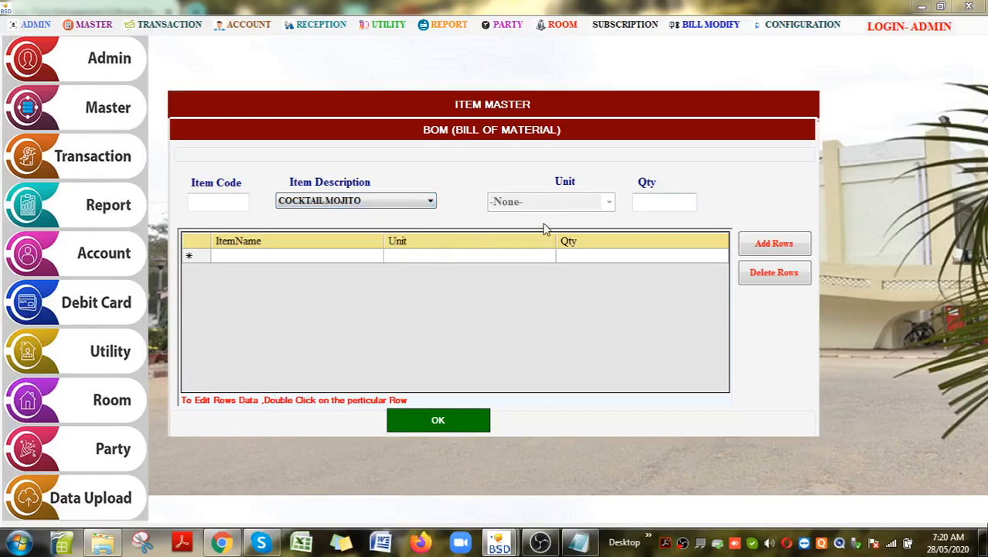
pyautogui.click(654, 202)
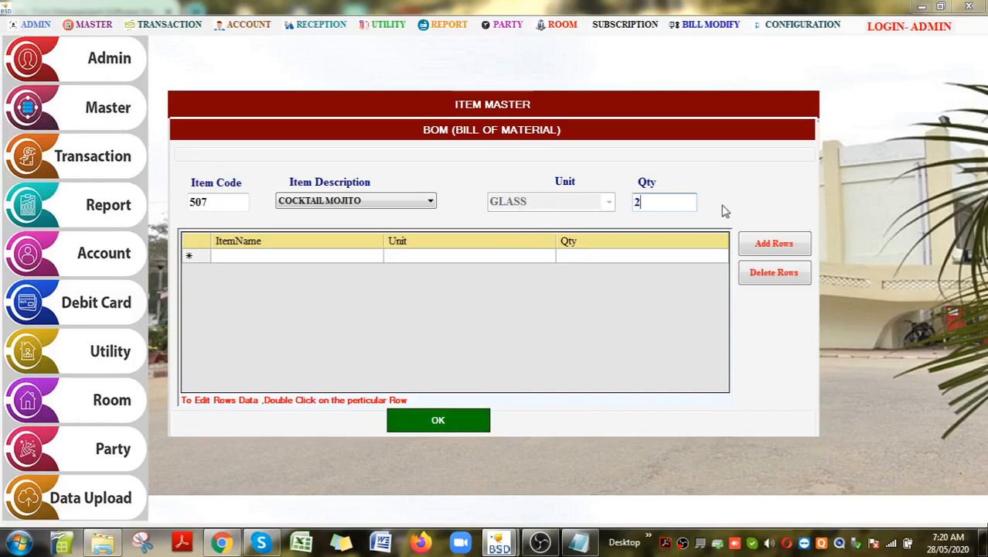
pyautogui.click(774, 242)
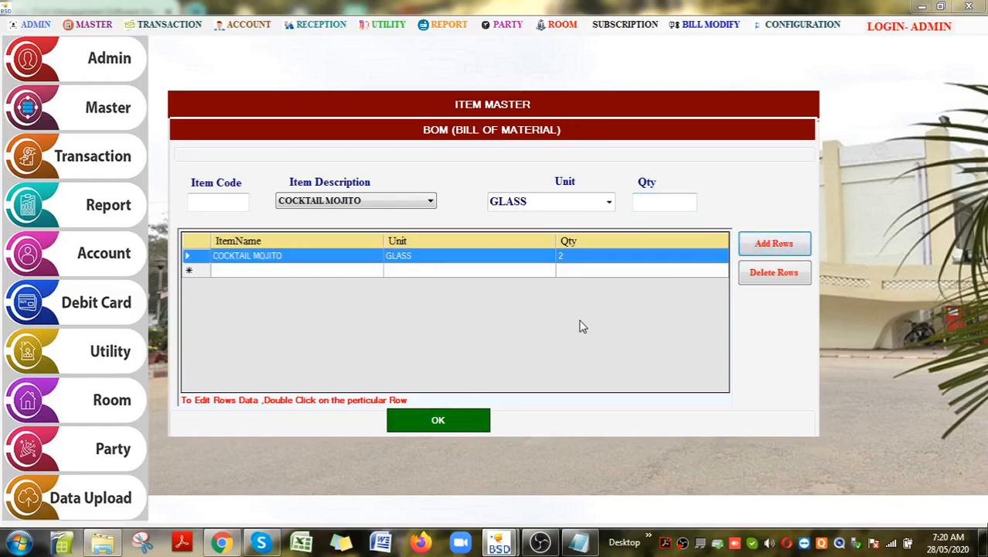
pyautogui.click(458, 420)
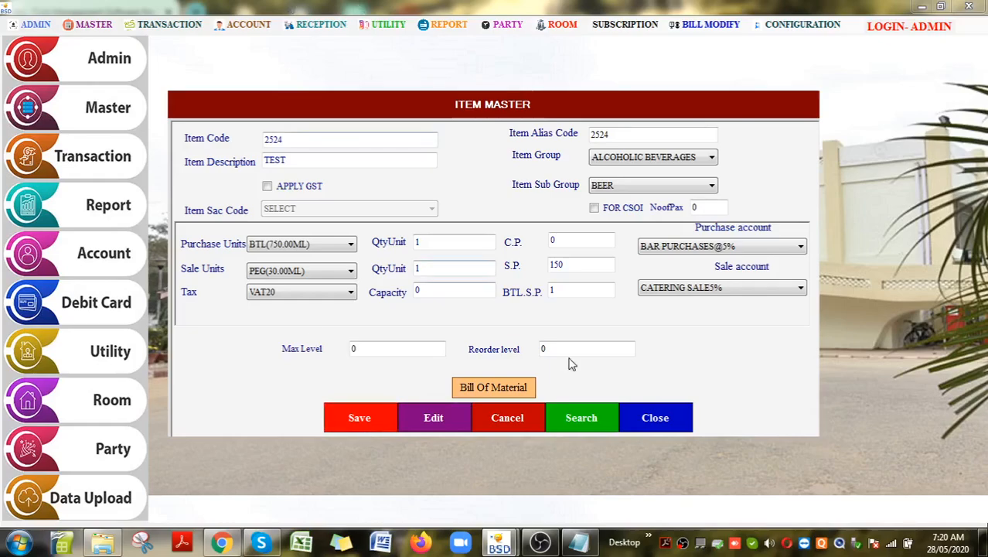
pyautogui.click(672, 426)
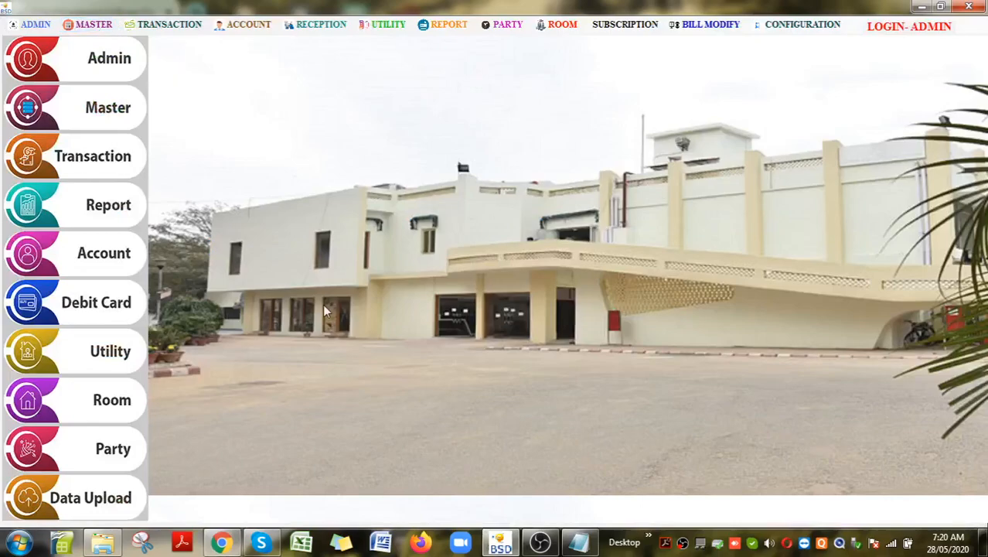
# Check the inventory outline in Notepad, return to the club software and open the Supplier Master
pyautogui.click(586, 546)
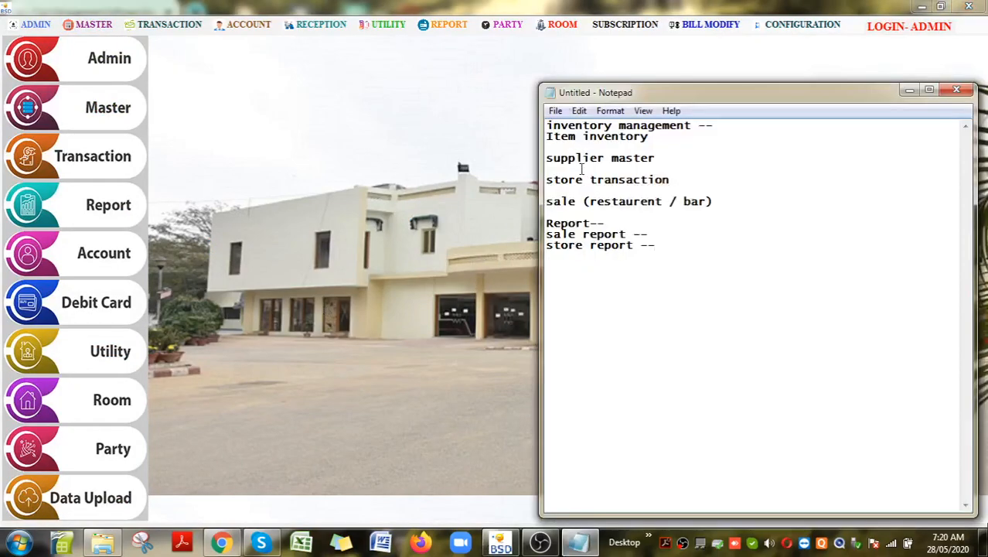
pyautogui.click(403, 157)
pyautogui.click(93, 24)
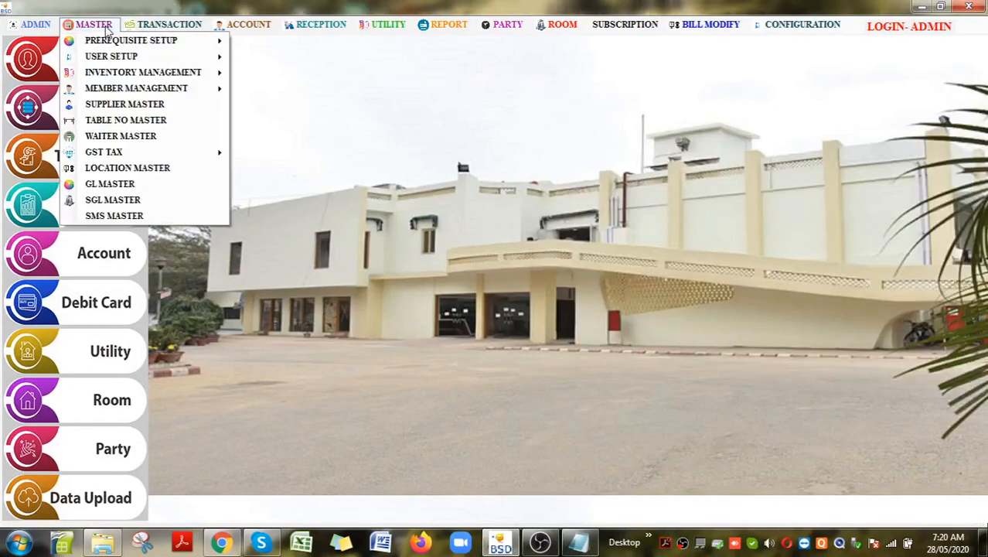
pyautogui.click(128, 104)
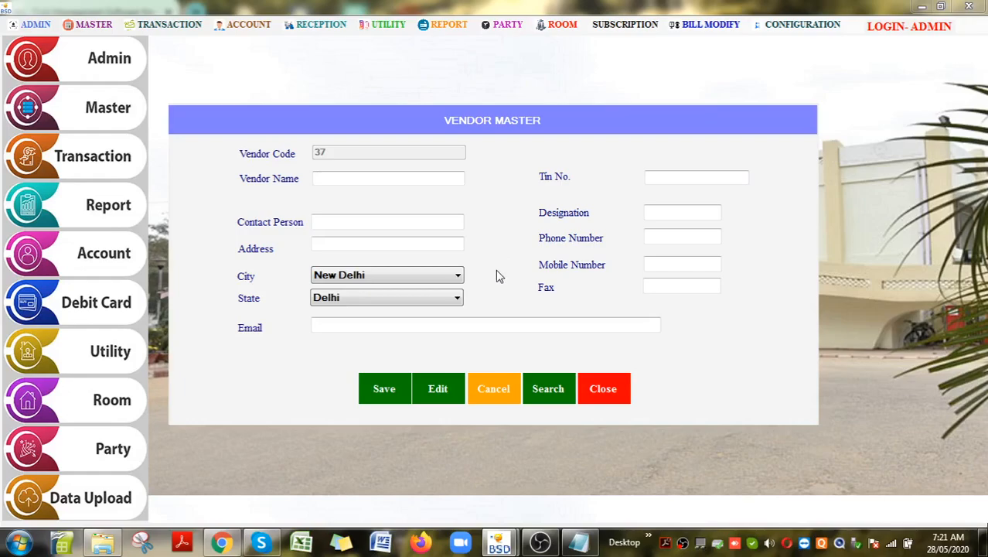
# View the ANHEUSER BUSCH INBEV vendor record from the vendor list and close the vendor master
pyautogui.click(455, 393)
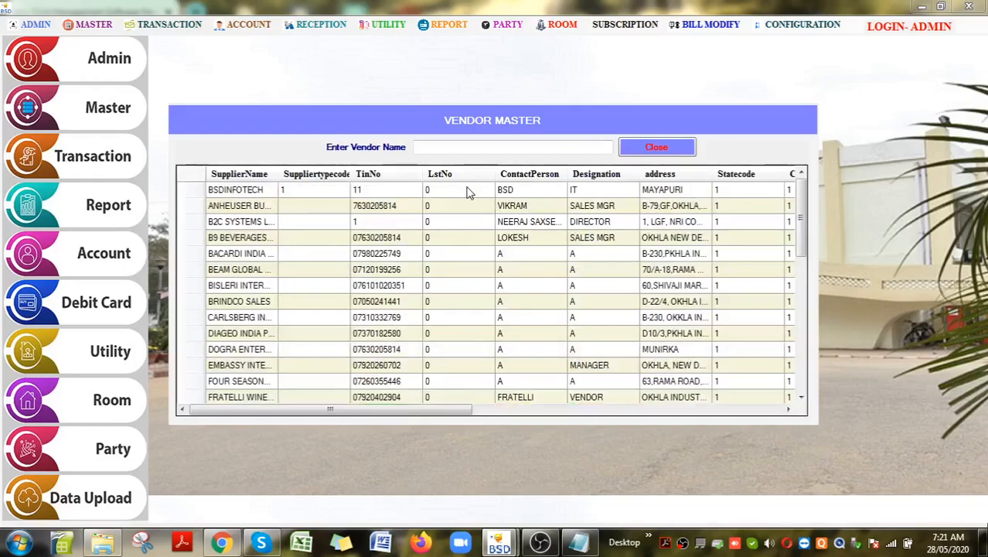
pyautogui.click(481, 209)
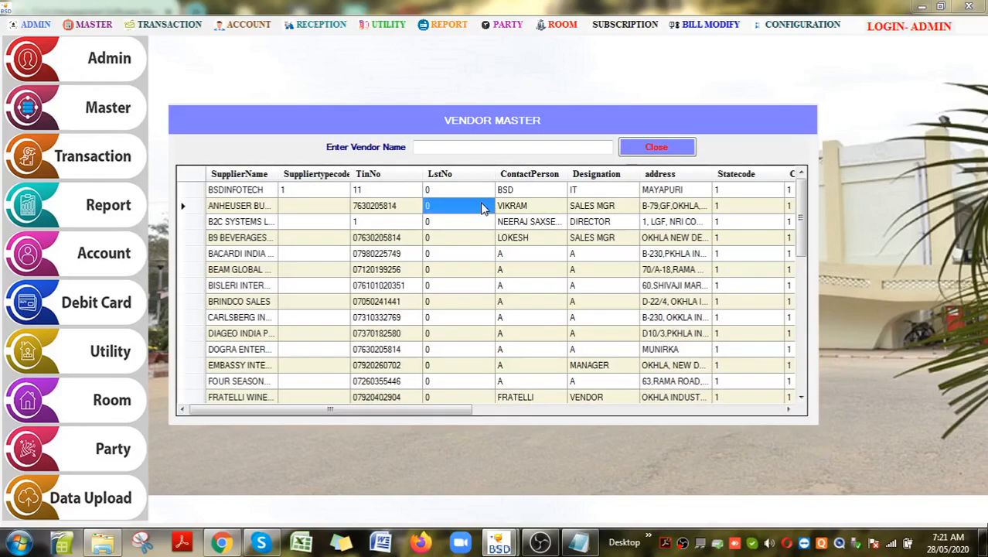
pyautogui.doubleClick(481, 209)
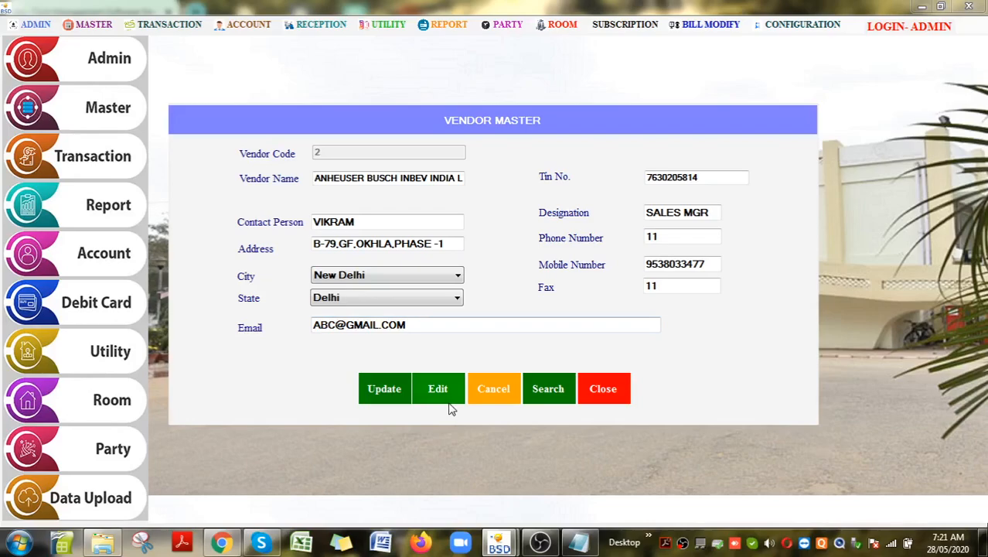
pyautogui.click(601, 389)
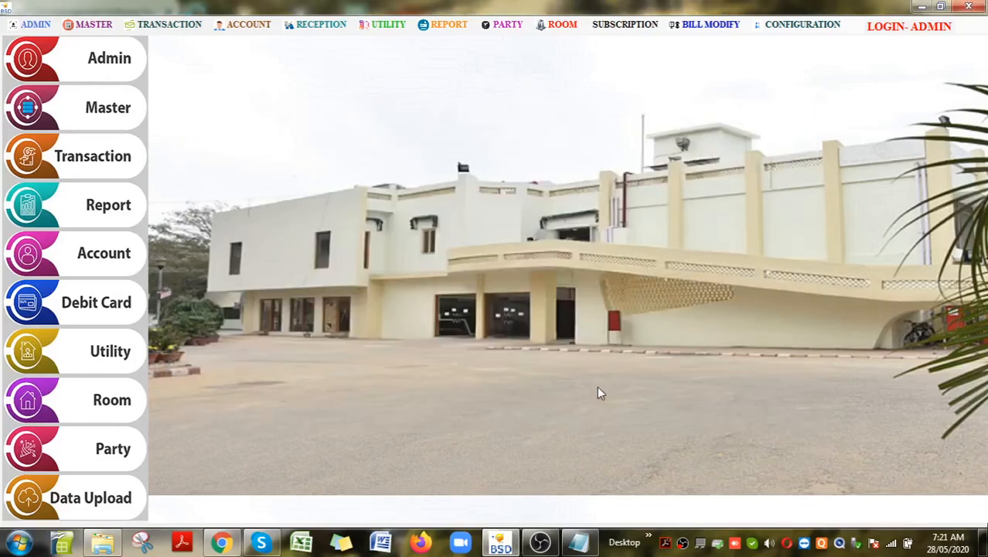
# Check the outline in Notepad again, return to the club software and start a new Material Receipt Note
pyautogui.click(580, 543)
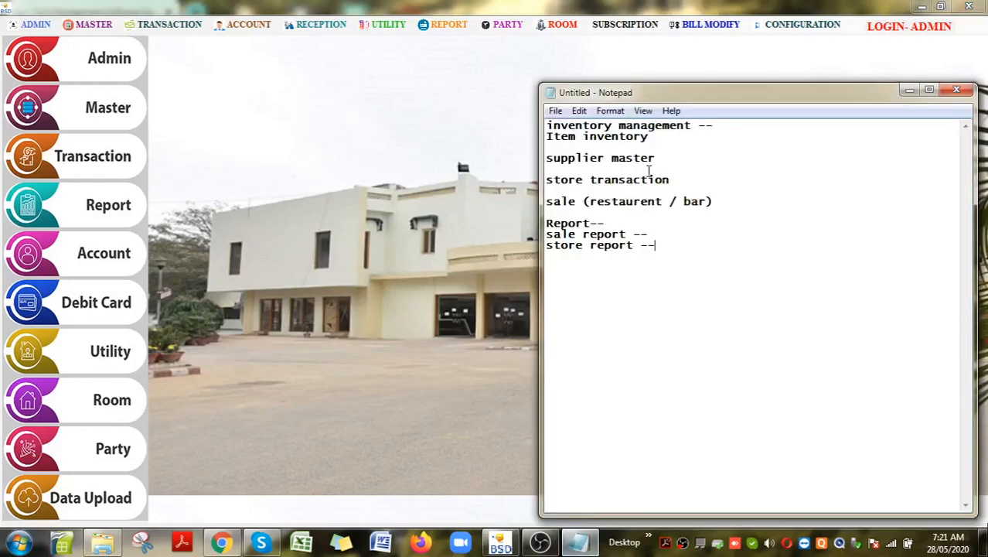
pyautogui.click(308, 166)
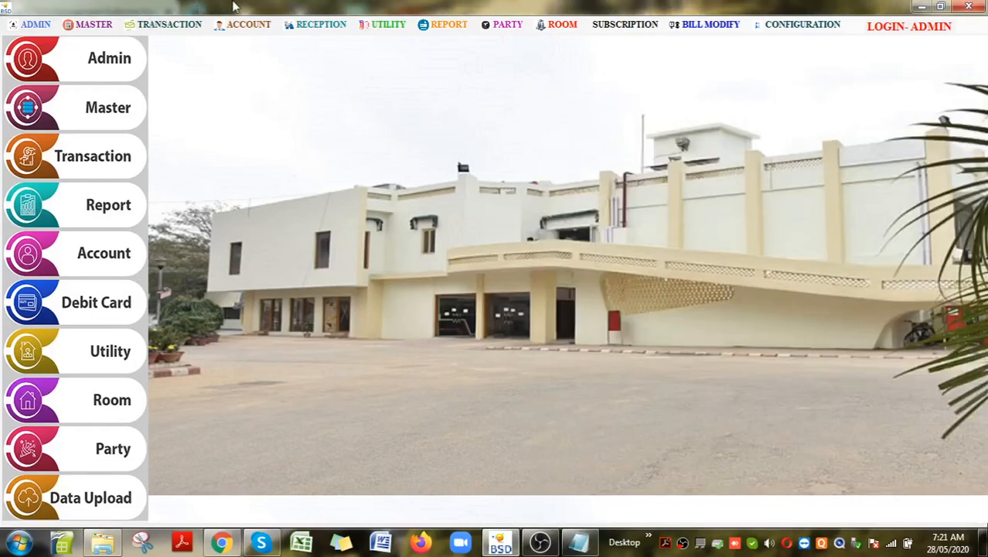
pyautogui.click(166, 24)
pyautogui.moveTo(261, 50)
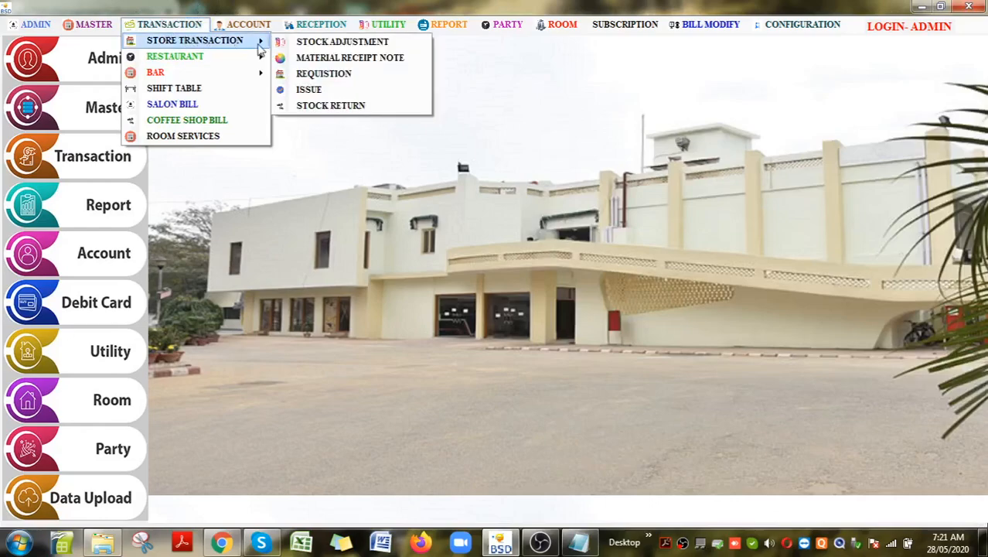
pyautogui.click(352, 62)
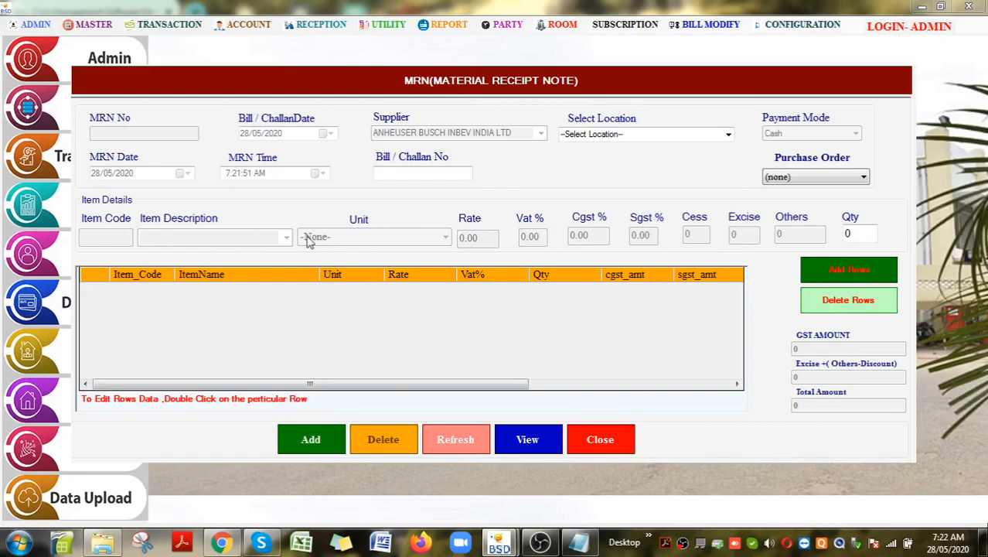
pyautogui.click(310, 450)
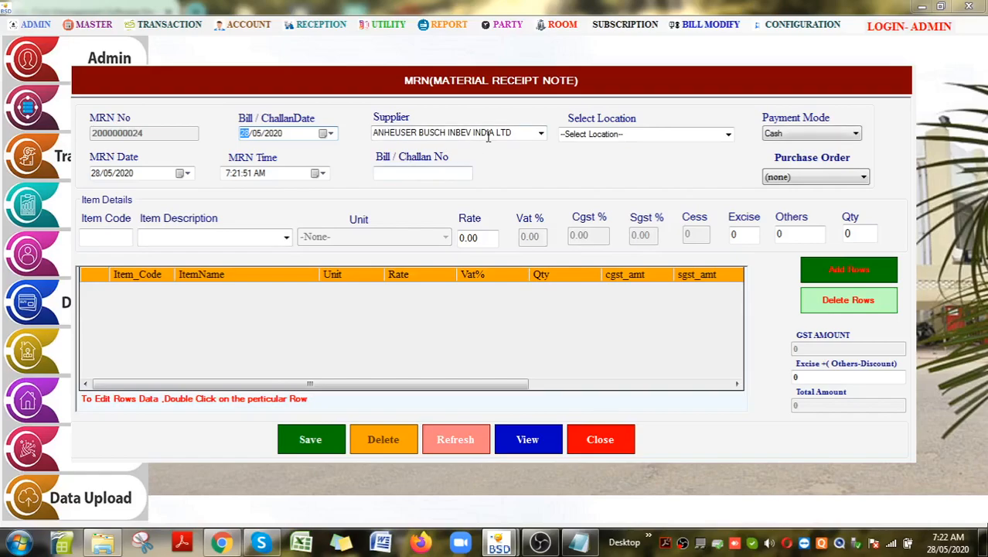
# Set the receipt note's supplier to BACARDI INDIA PVT. LTD and its location to STORE
pyautogui.doubleClick(540, 136)
pyautogui.click(541, 136)
pyautogui.click(479, 176)
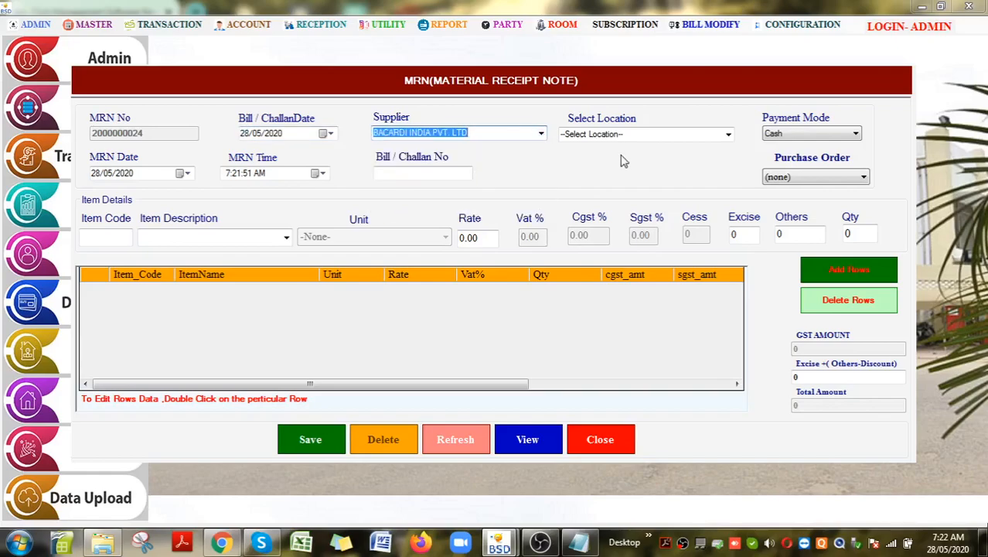
pyautogui.click(728, 135)
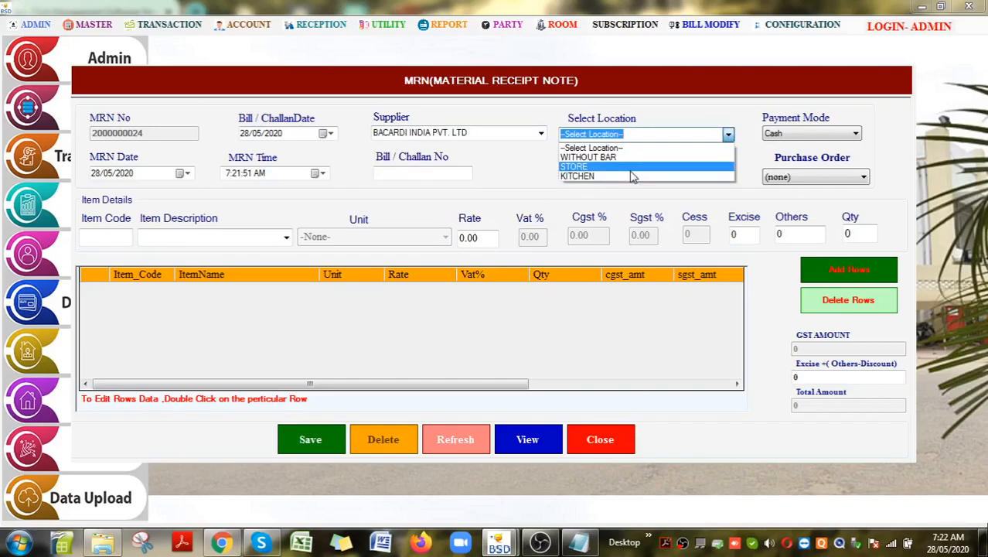
pyautogui.click(631, 171)
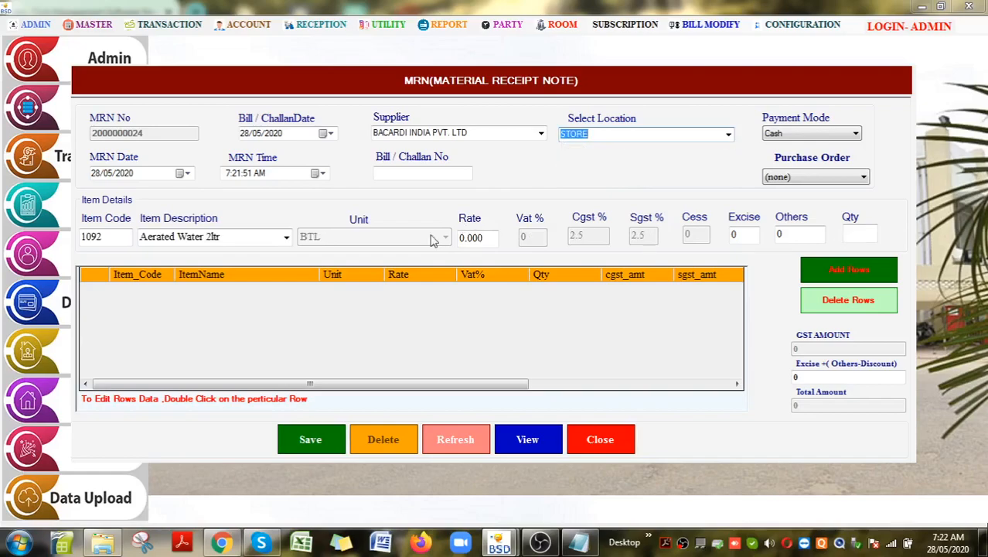
# Add a row for BEER BIRA BELN WHEATDRT 1LT to the receipt note with rate 1800 and quantity 15
pyautogui.click(285, 241)
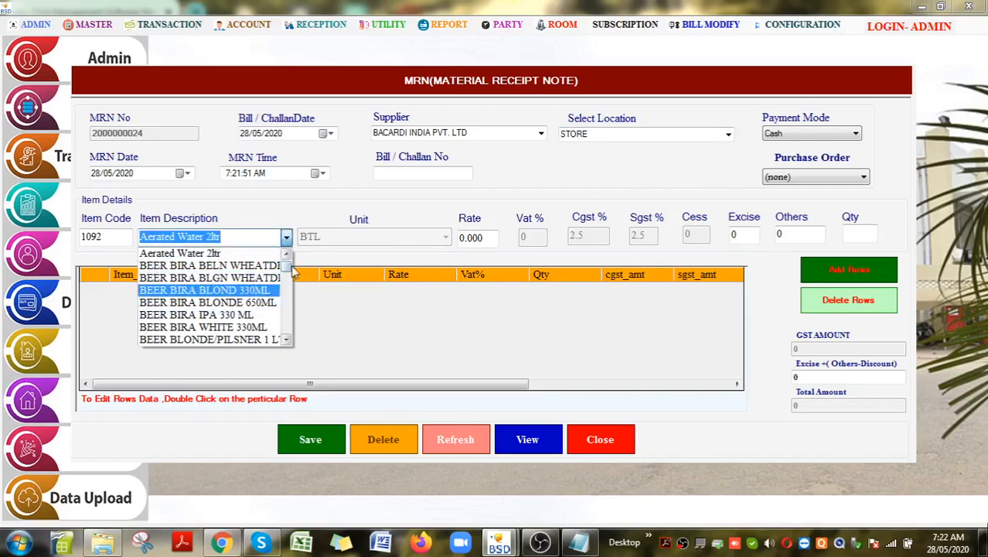
pyautogui.moveTo(286, 268)
pyautogui.mouseDown()
pyautogui.moveTo(300, 351)
pyautogui.moveTo(294, 264)
pyautogui.mouseUp()
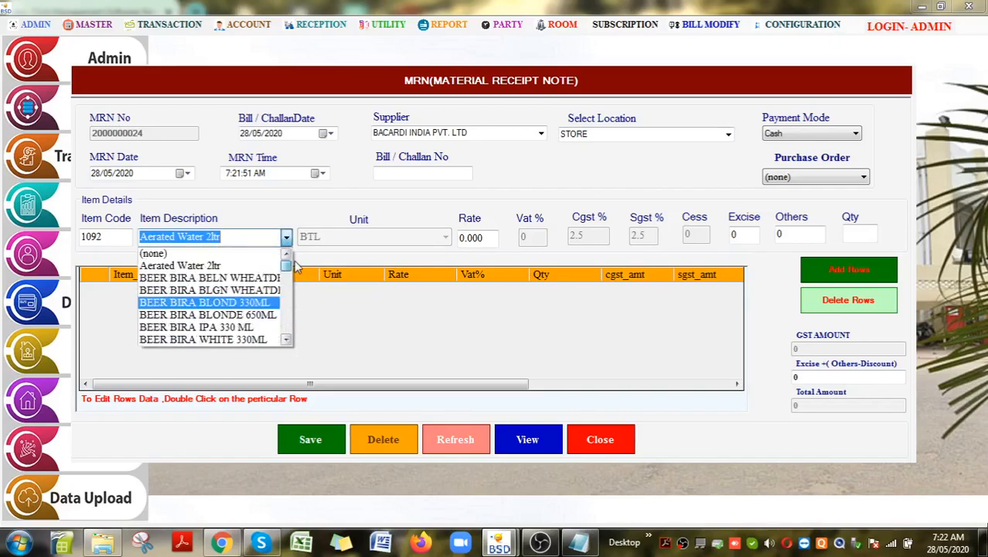
pyautogui.click(224, 280)
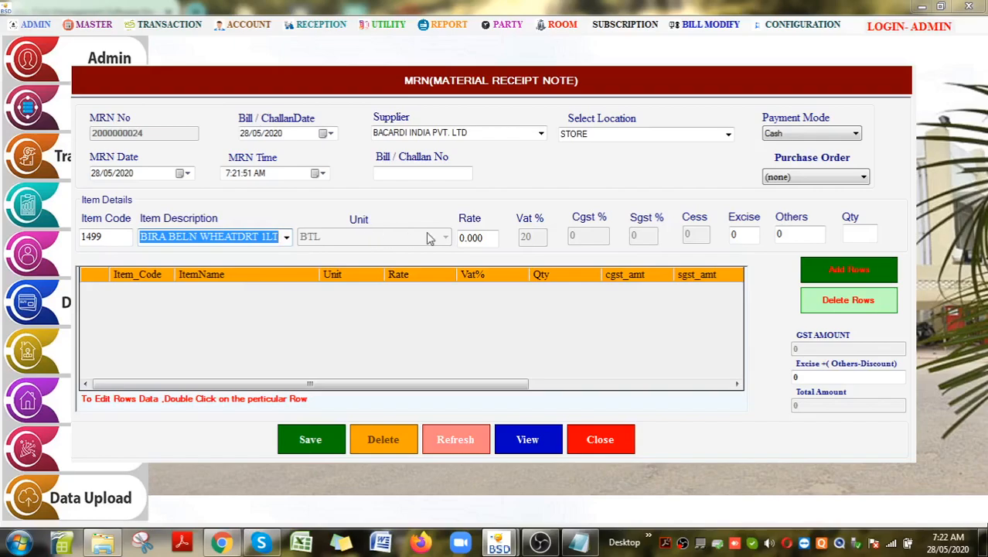
pyautogui.click(481, 238)
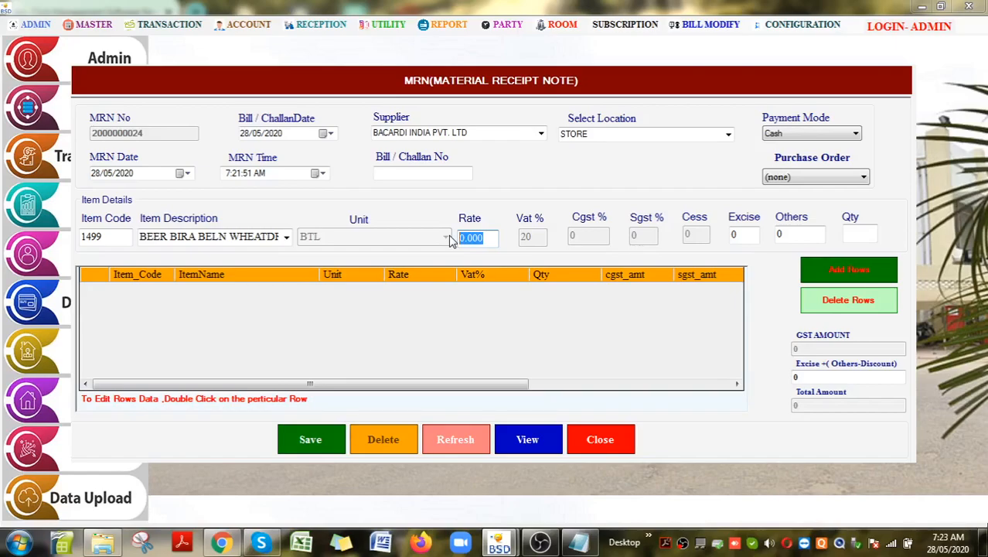
pyautogui.write('1800')
pyautogui.click(751, 236)
pyautogui.click(800, 235)
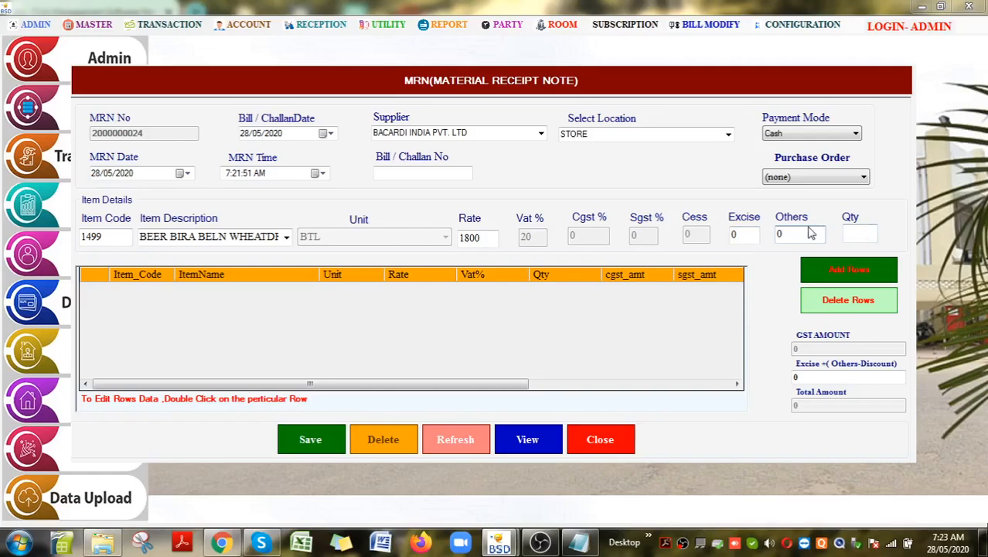
pyautogui.click(850, 234)
pyautogui.write('15')
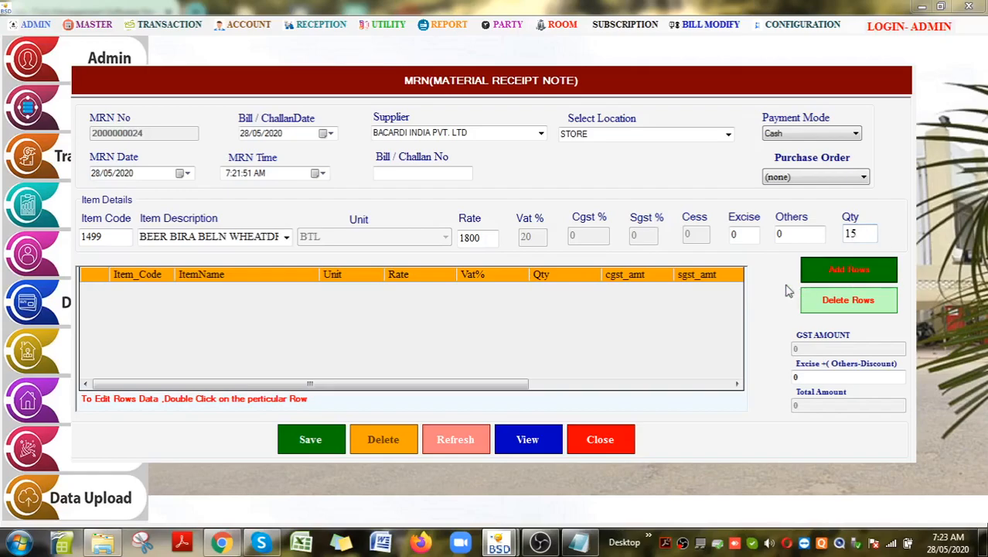
pyautogui.click(825, 272)
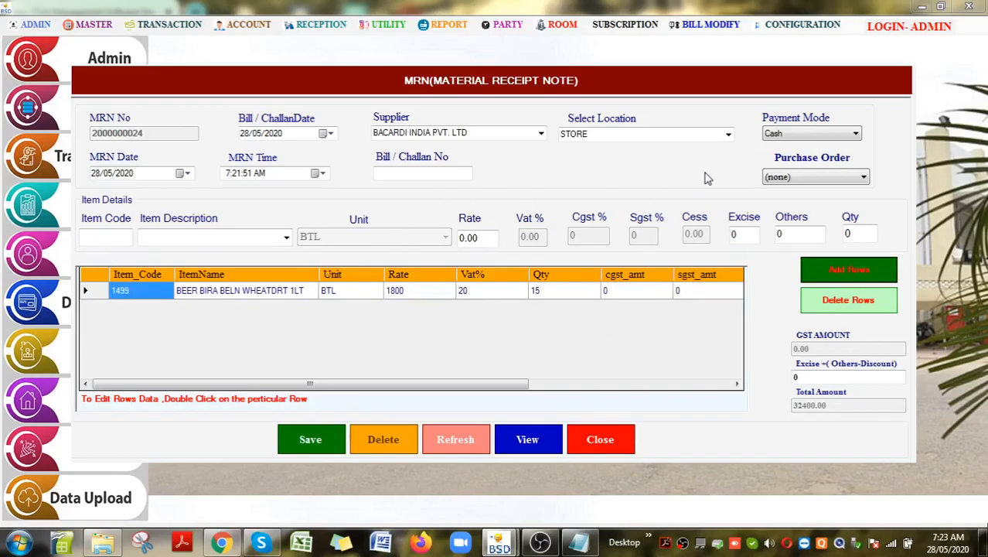
# Choose Cash as the payment mode of the receipt note
pyautogui.click(788, 136)
pyautogui.click(784, 163)
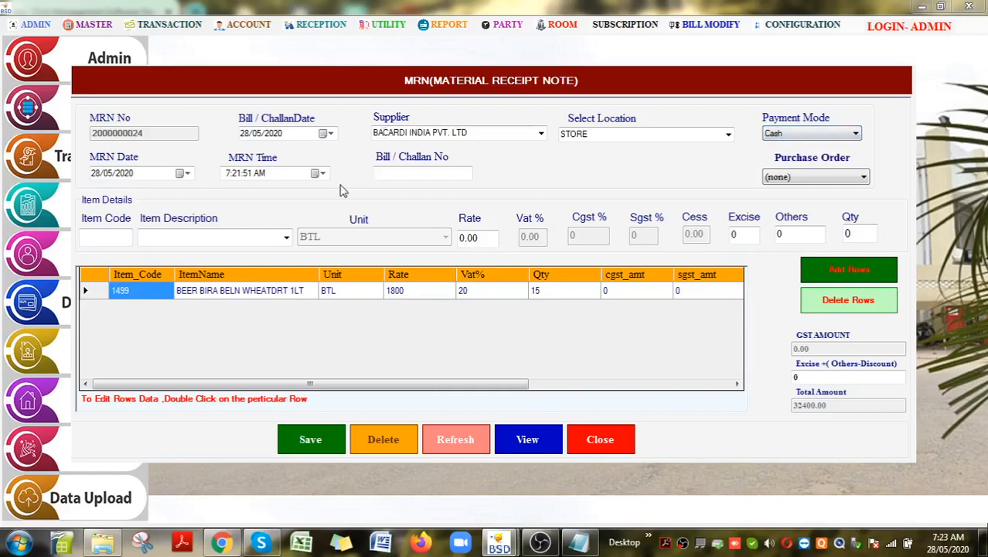
# Set the receipt note's Bill / Challan No to 121114 and save the note
pyautogui.click(416, 175)
pyautogui.write('121114')
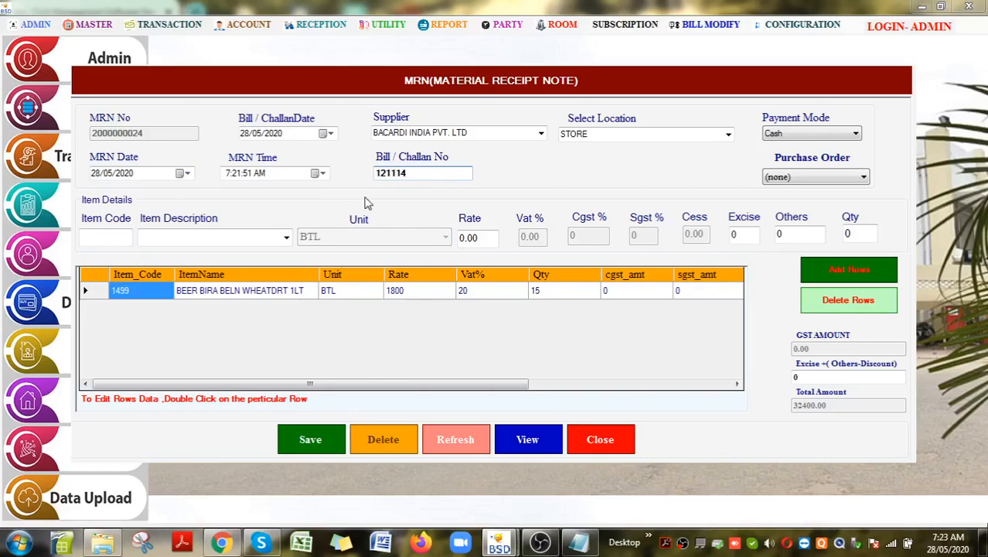
pyautogui.click(310, 453)
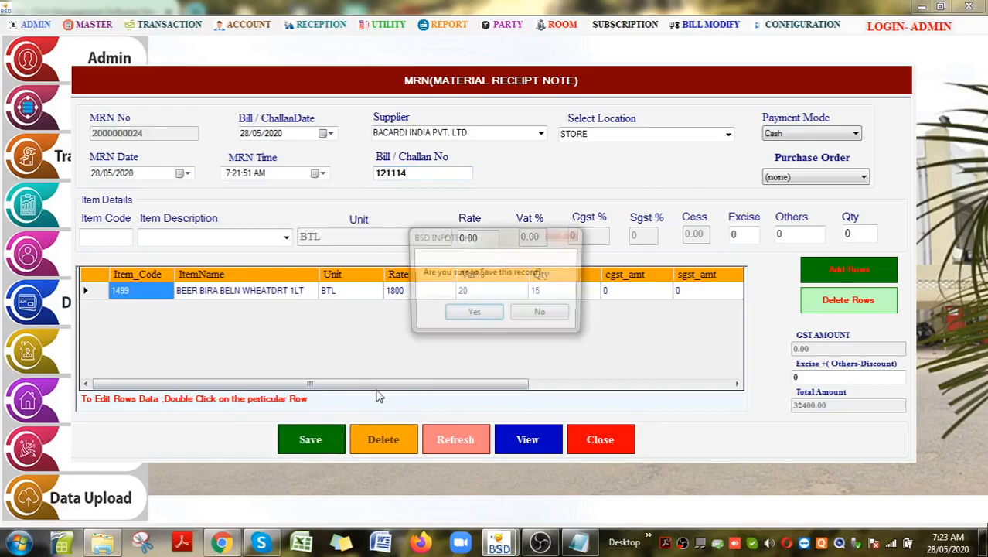
pyautogui.click(473, 318)
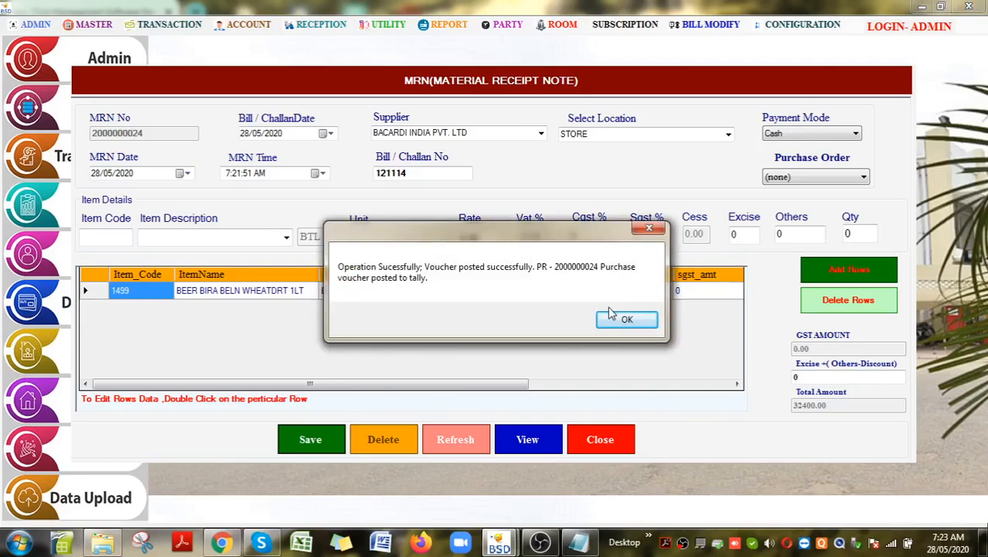
pyautogui.click(613, 316)
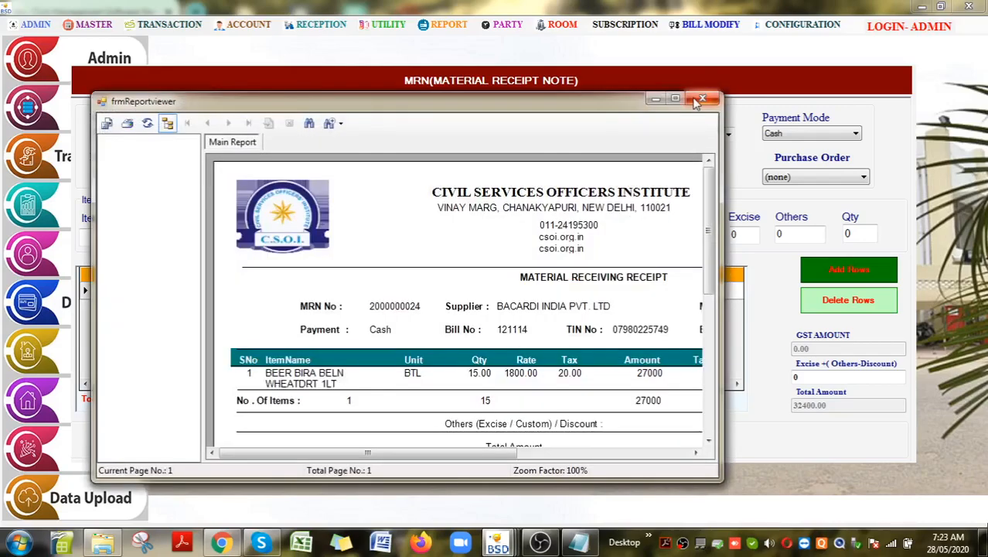
# View the material receiving receipt at full size and check its print options without printing
pyautogui.click(676, 100)
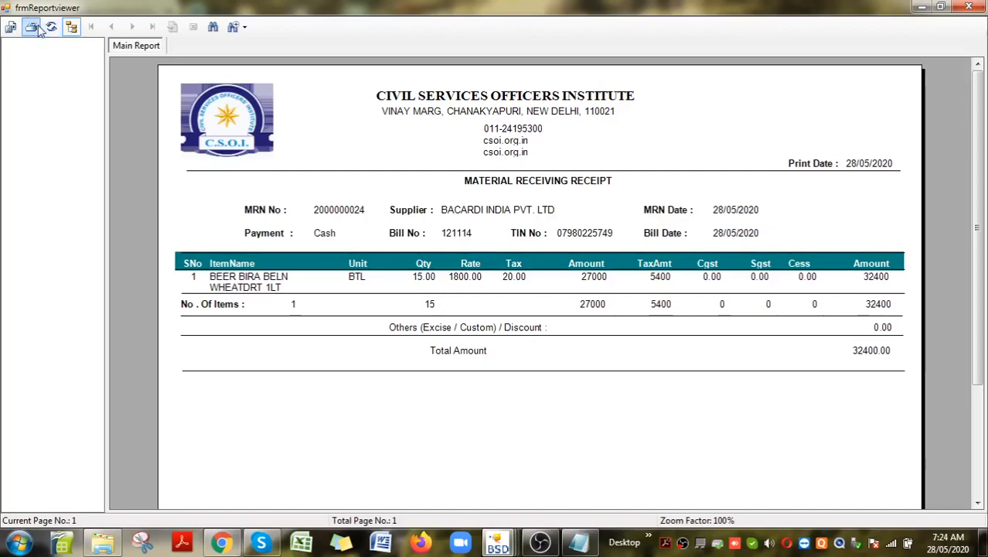
pyautogui.click(32, 27)
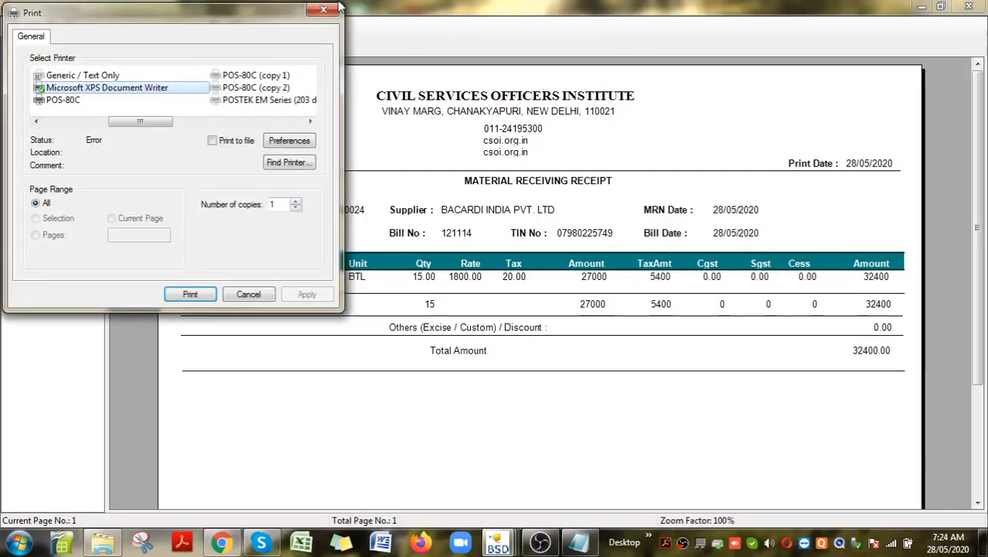
pyautogui.click(324, 10)
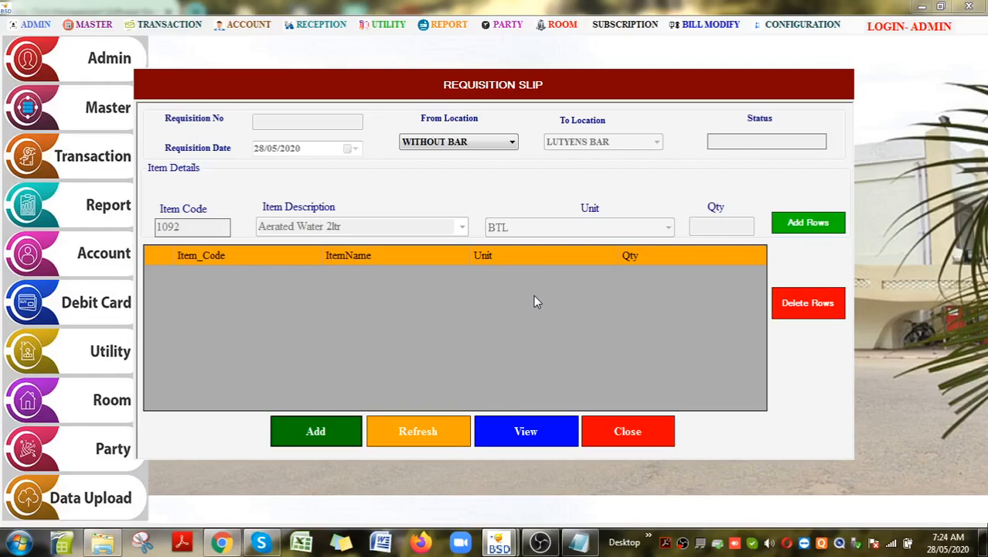
# Start a new requisition slip from location STORE to location LUTYENS BAR
pyautogui.click(304, 433)
pyautogui.click(487, 142)
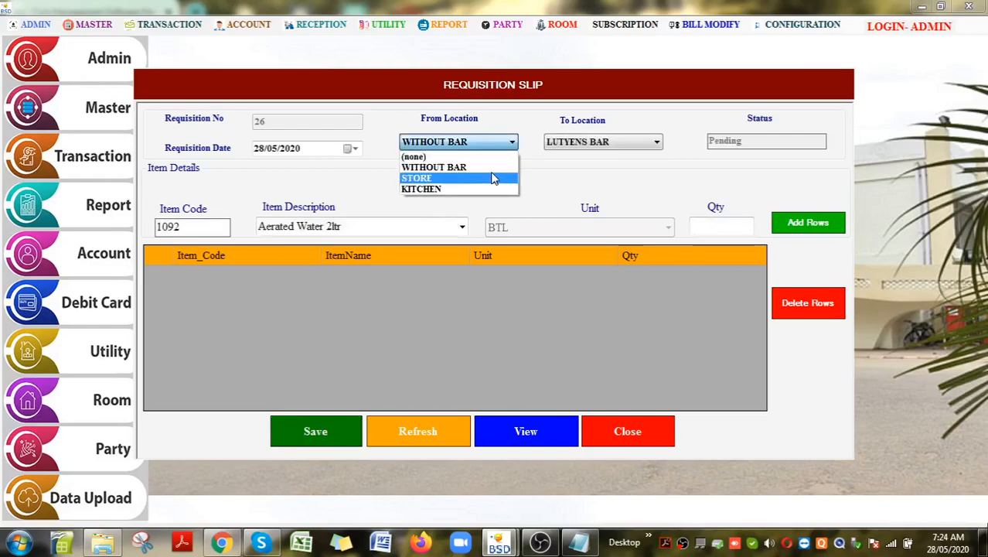
pyautogui.click(493, 179)
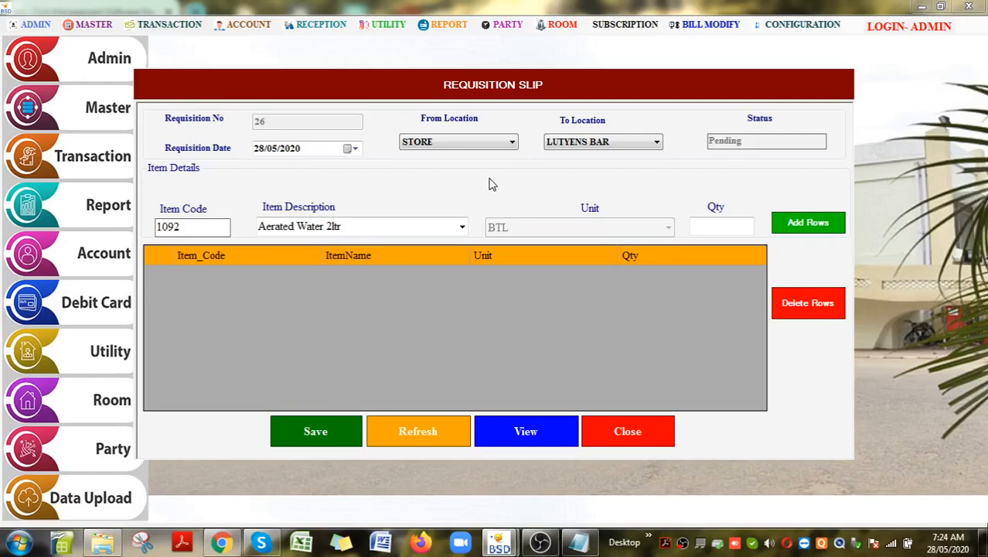
pyautogui.click(604, 146)
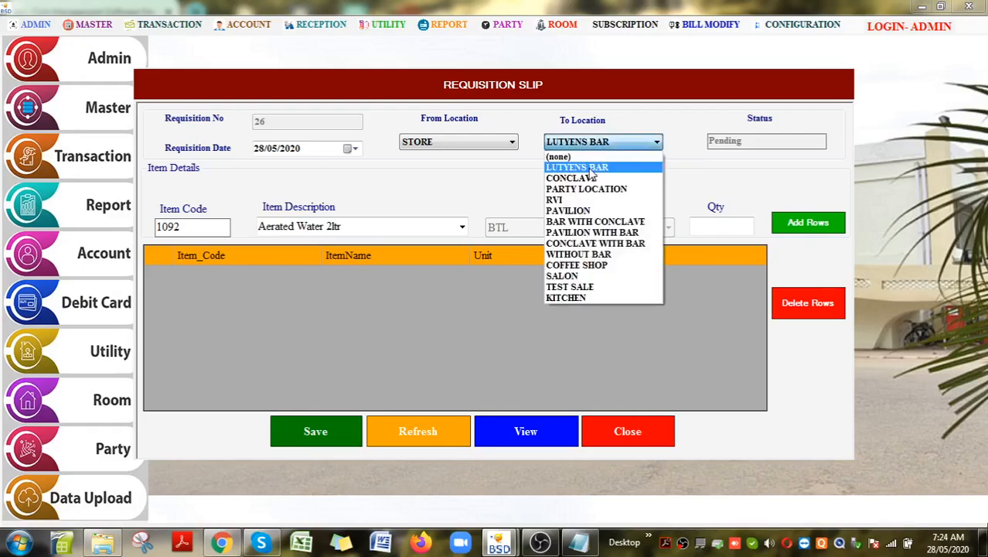
pyautogui.click(591, 169)
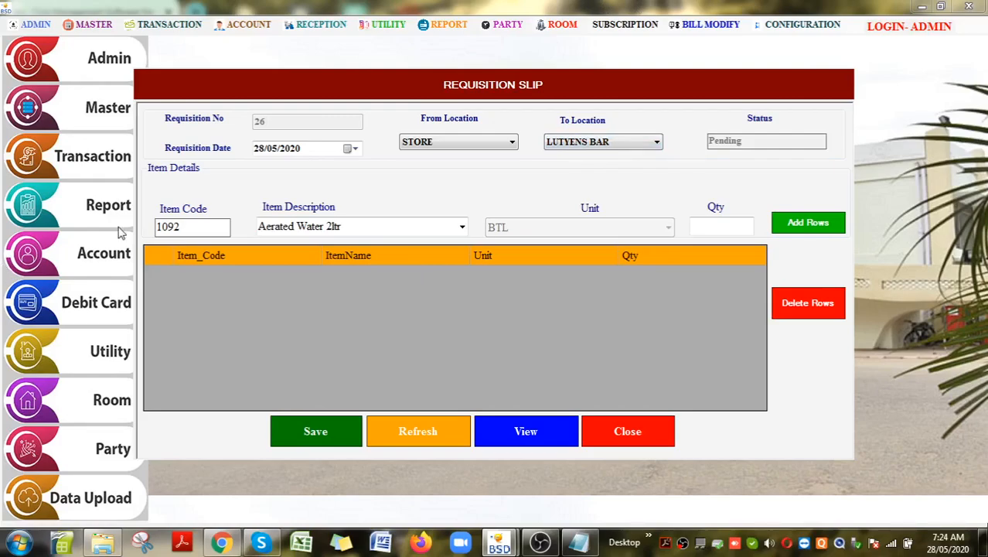
# Try to add BEER BIRA WHITE 330ML with quantity 10 to the requisition slip
pyautogui.click(462, 226)
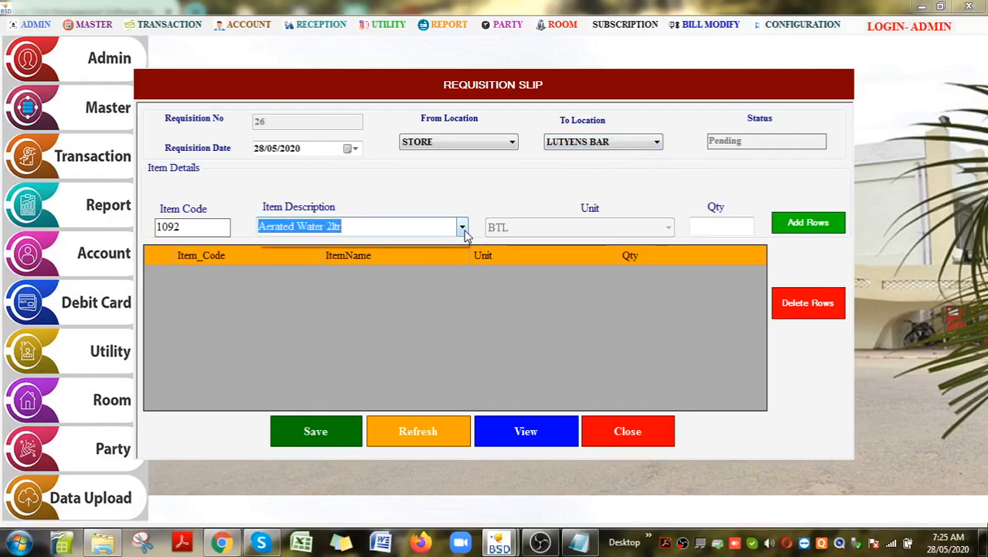
pyautogui.click(423, 328)
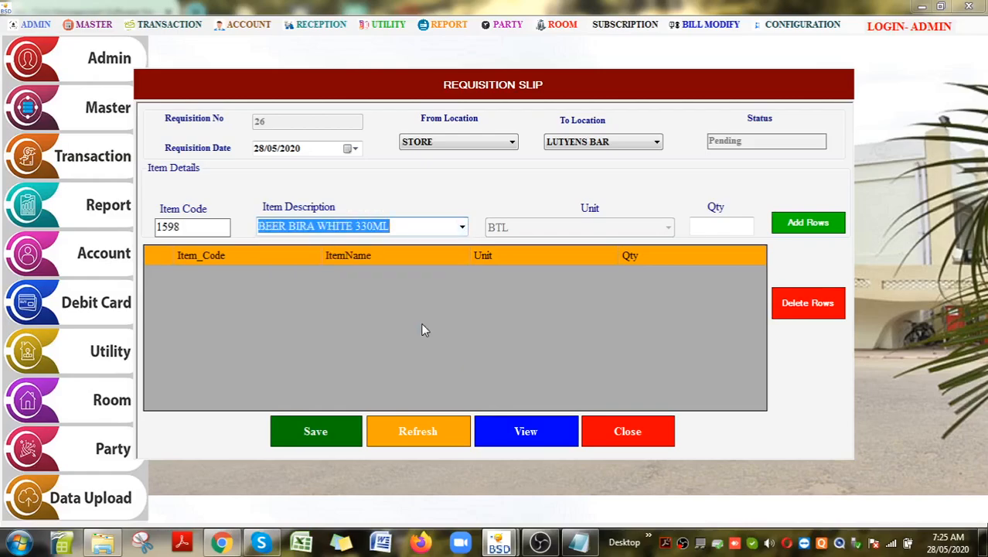
pyautogui.click(693, 227)
pyautogui.write('10')
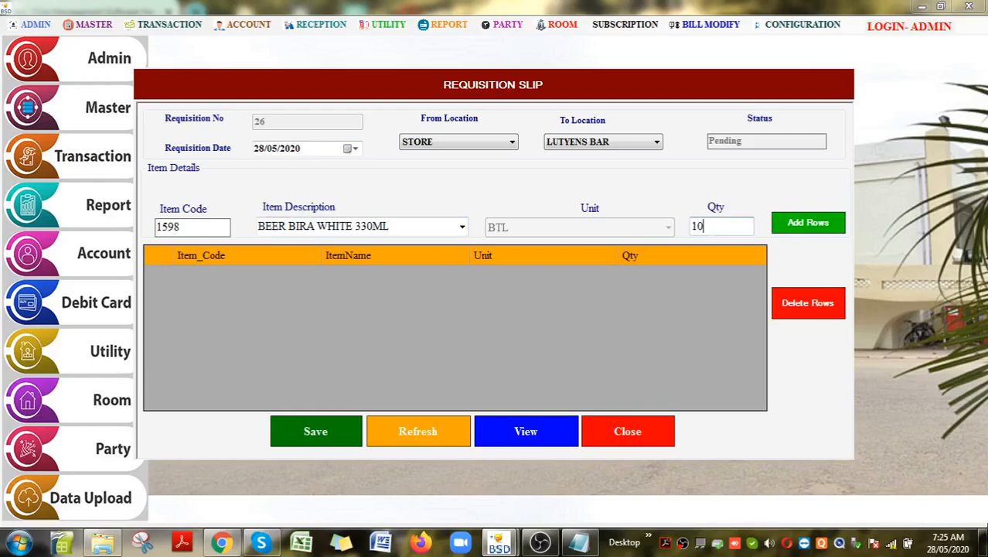
pyautogui.click(809, 227)
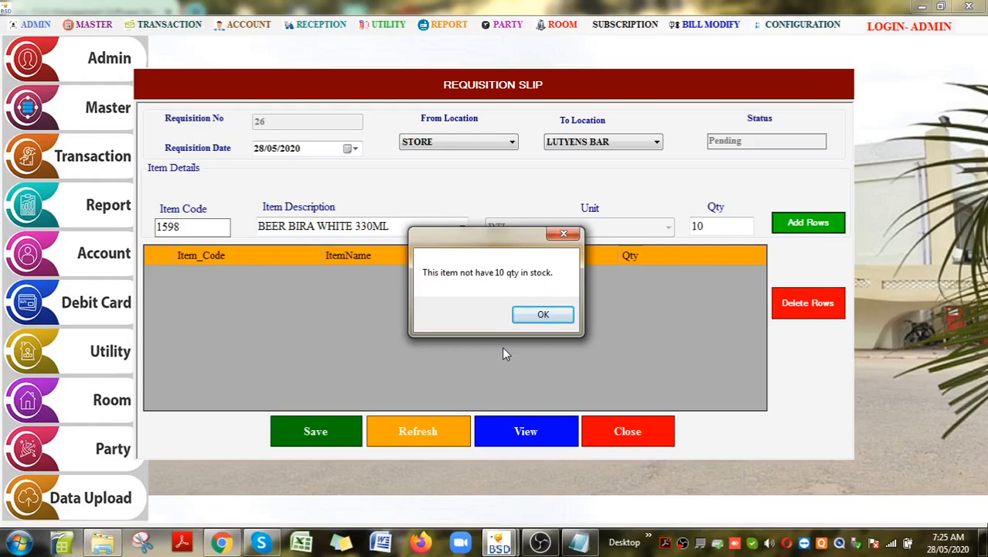
pyautogui.click(544, 314)
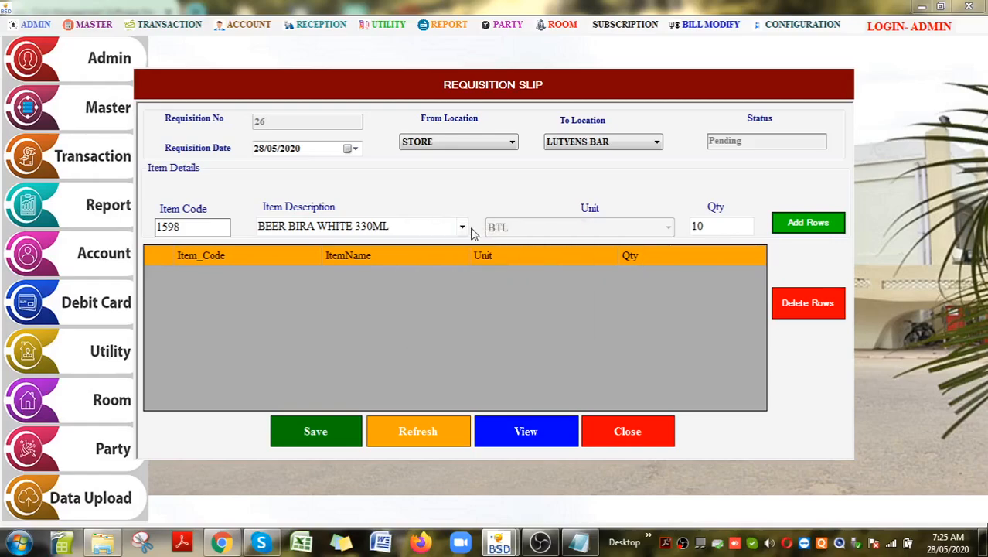
# Try to add BEER BIRA WHITE 330ML with quantity 1 instead, and clear the quantity
pyautogui.click(463, 228)
pyautogui.click(464, 229)
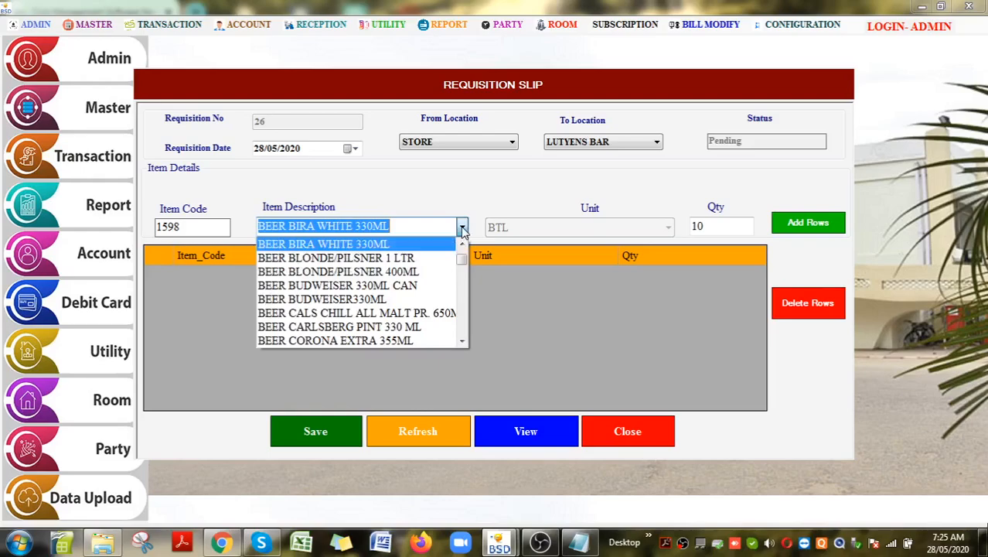
pyautogui.click(710, 234)
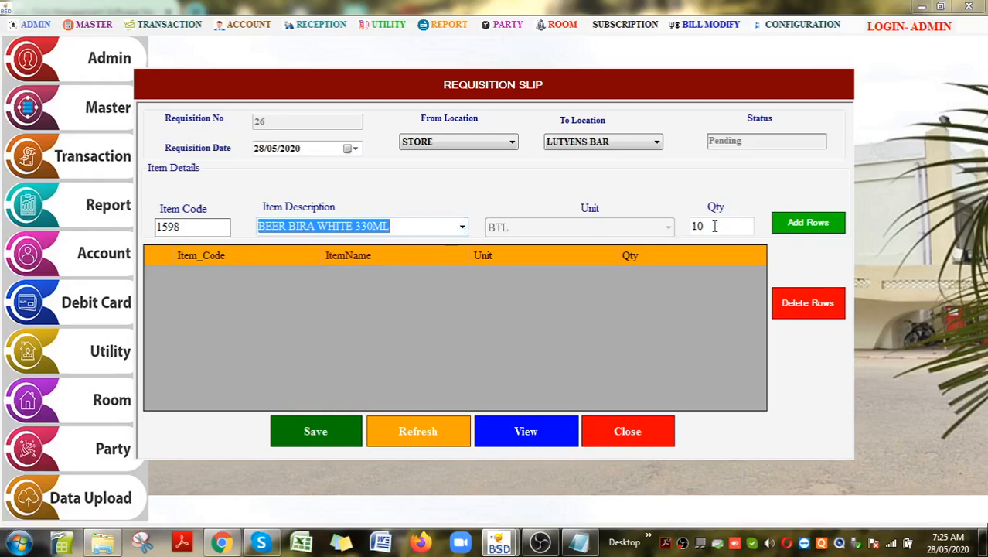
pyautogui.click(713, 226)
pyautogui.press('BackSpace')
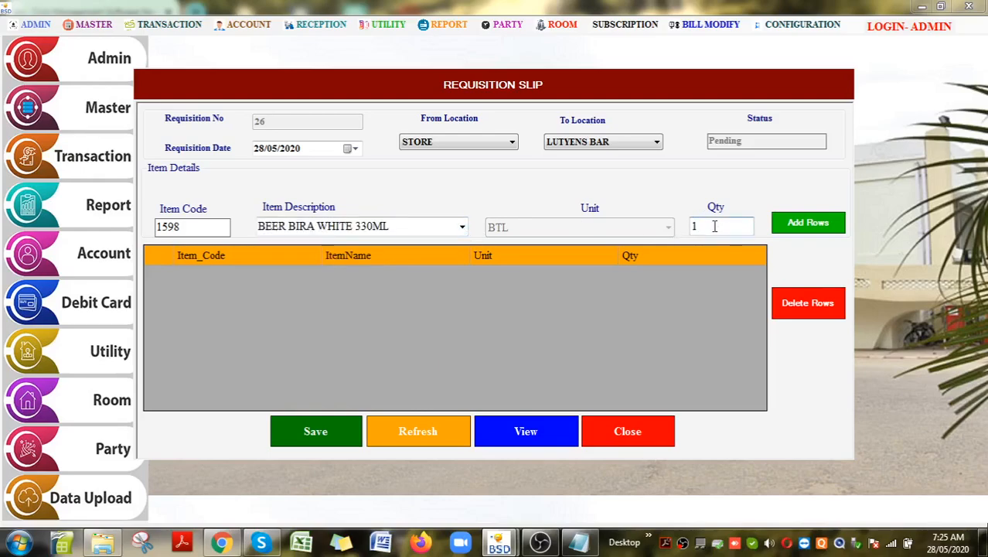
pyautogui.click(789, 229)
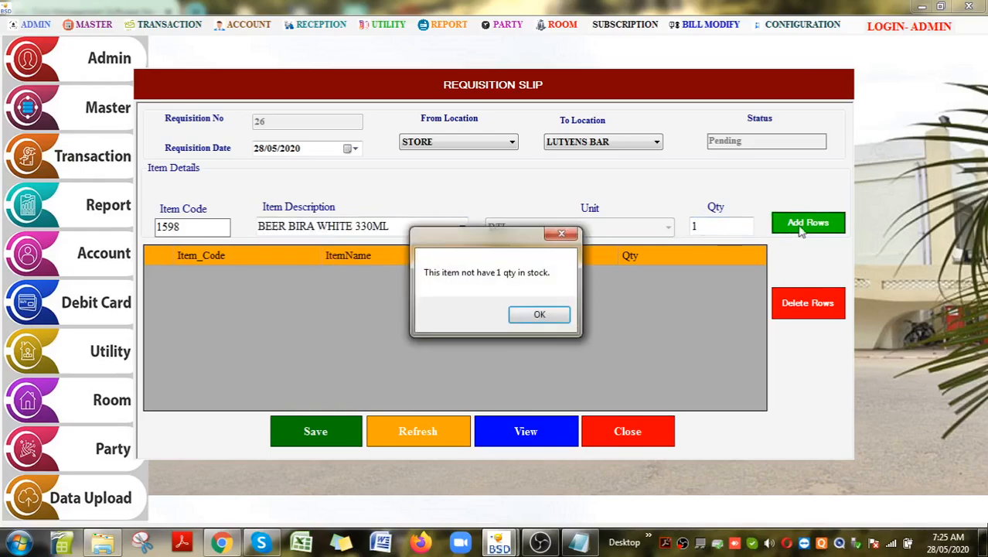
pyautogui.click(563, 315)
pyautogui.moveTo(711, 224); pyautogui.dragTo(656, 223)
pyautogui.press('BackSpace')
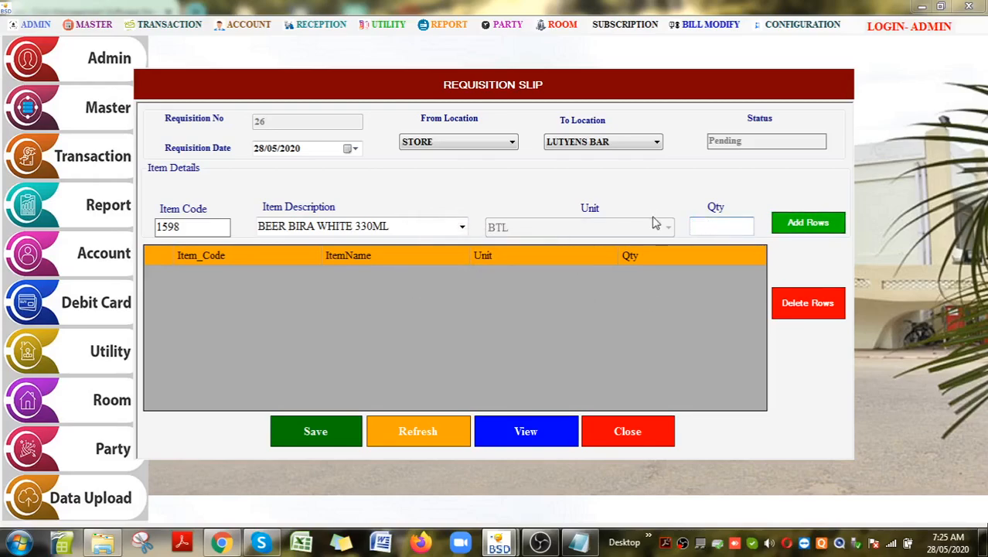
# Add a row for BEER HEINEKEN 330ML with quantity 10 to the requisition slip
pyautogui.click(462, 227)
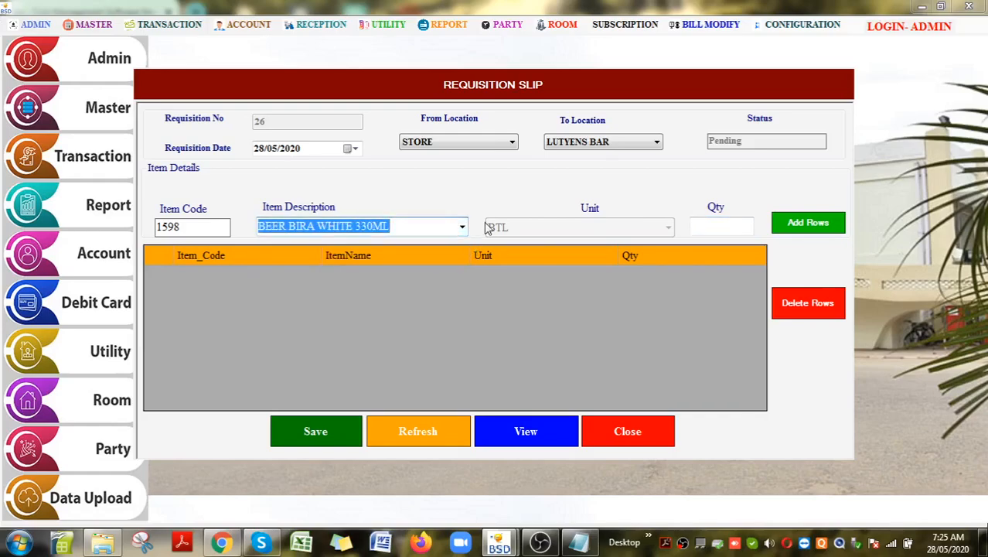
pyautogui.click(463, 227)
pyautogui.scroll(-1, 408, 302)
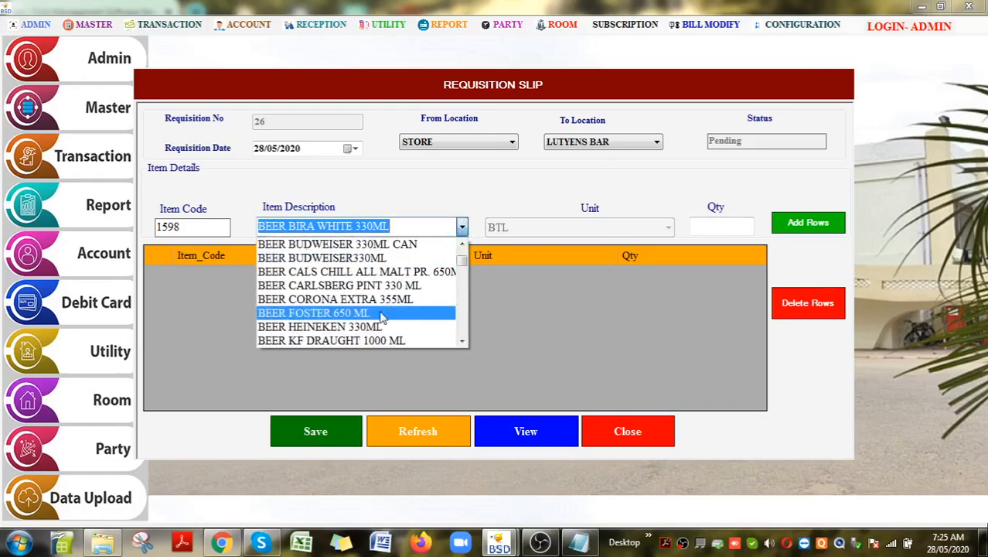
pyautogui.click(363, 327)
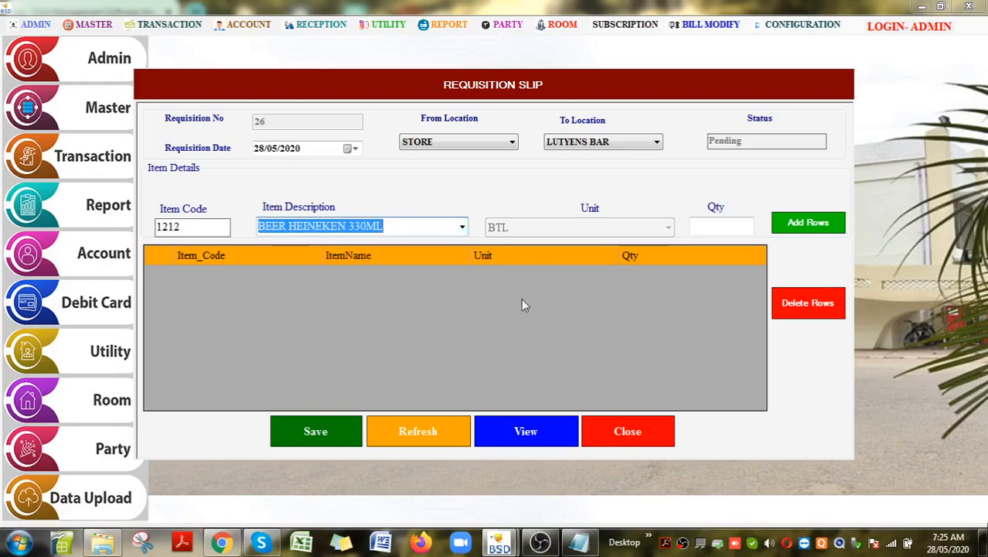
pyautogui.click(724, 229)
pyautogui.write('10')
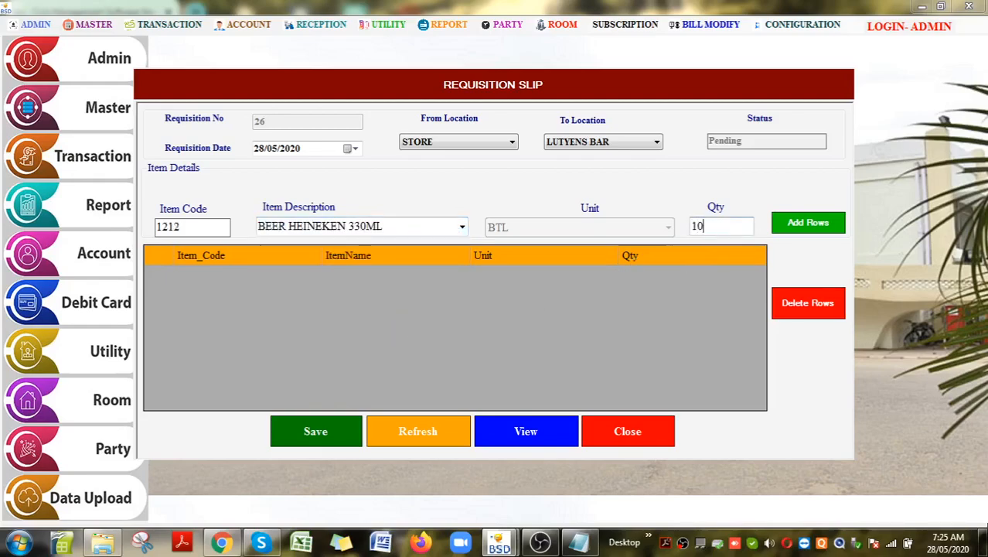
pyautogui.click(792, 232)
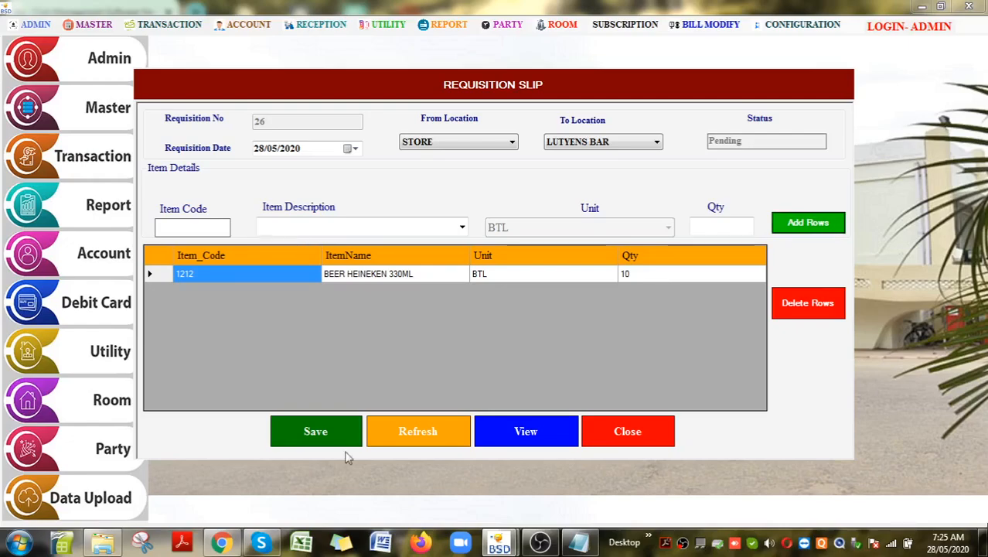
# Save the requisition slip, then close its printed report and the requisition form
pyautogui.click(312, 432)
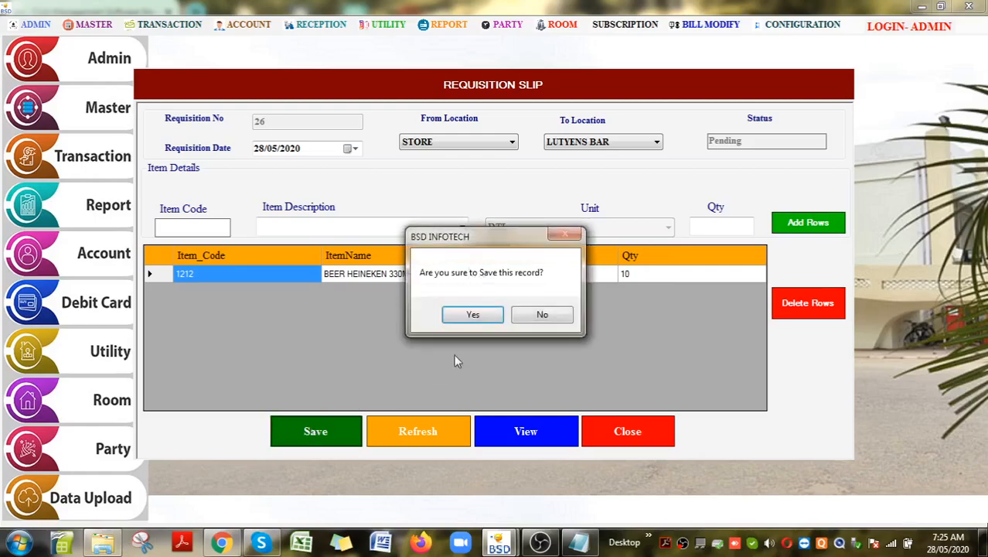
pyautogui.click(483, 317)
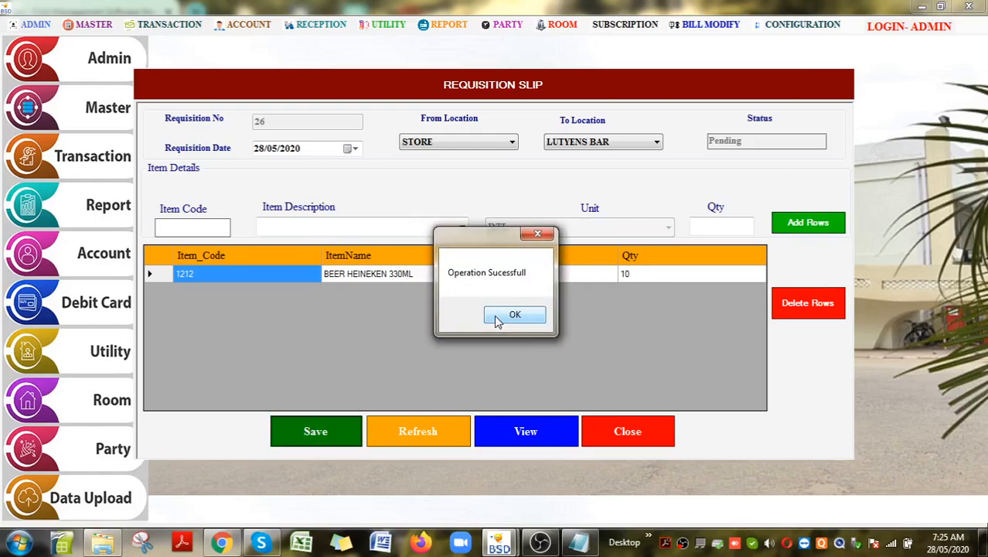
pyautogui.click(497, 317)
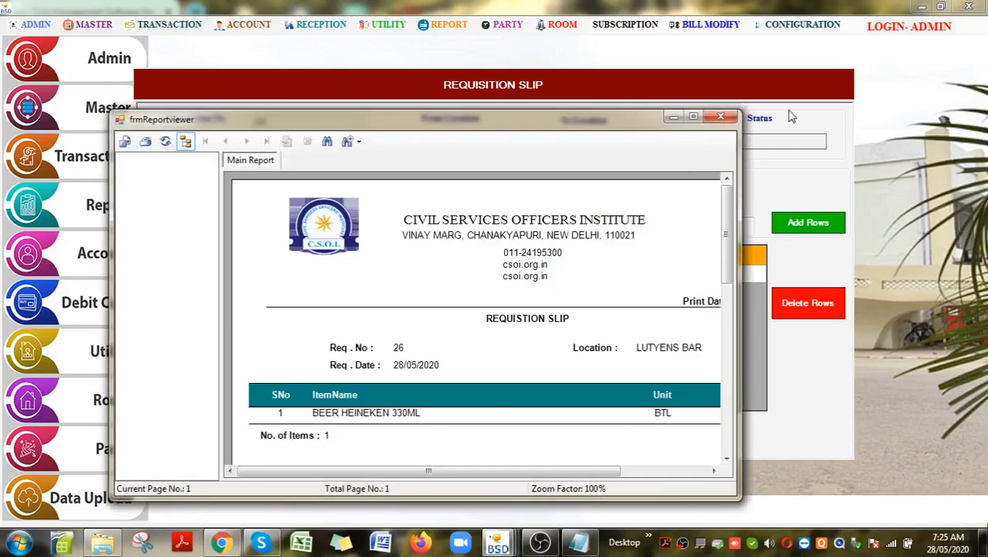
pyautogui.click(721, 117)
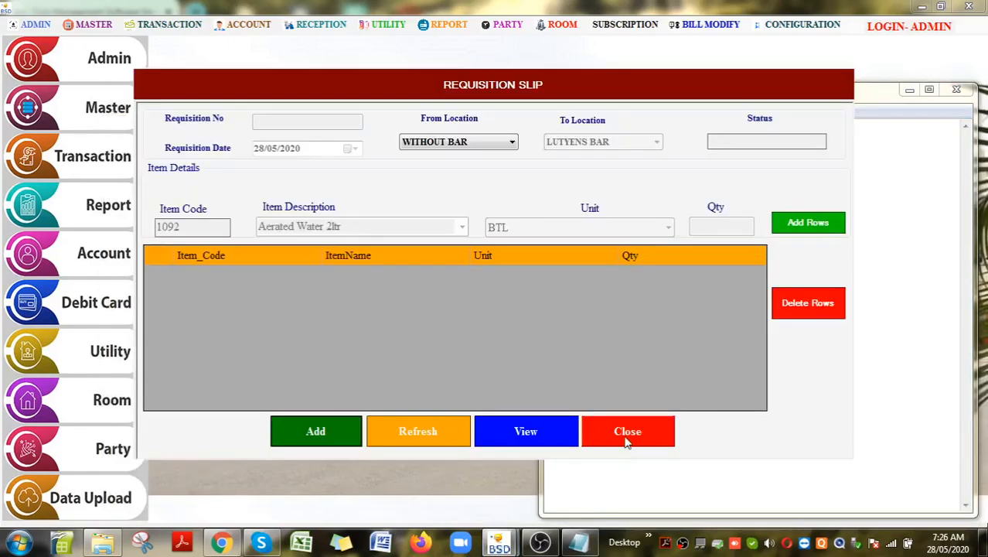
pyautogui.click(625, 438)
# Open the store issue slip form and start a new issue slip
pyautogui.click(164, 24)
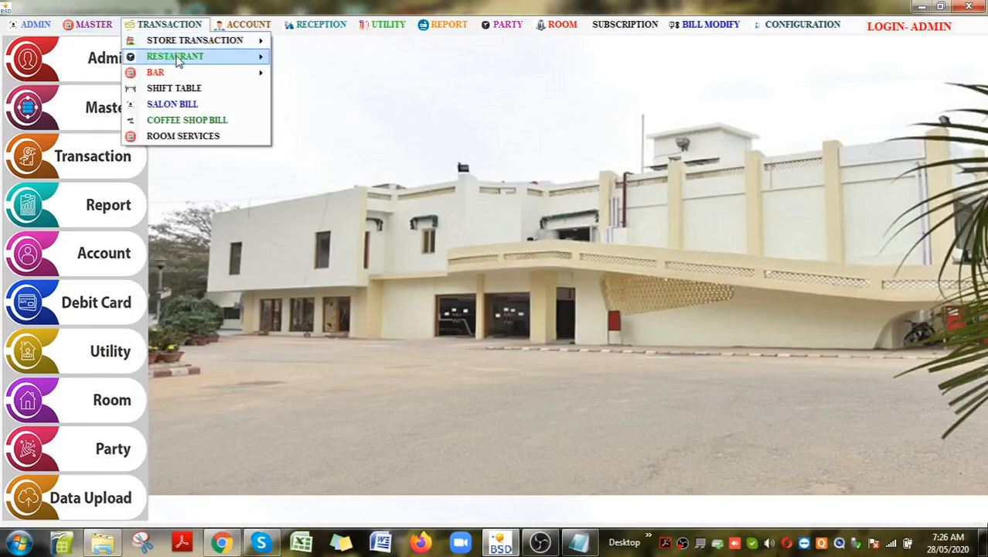
pyautogui.moveTo(246, 43)
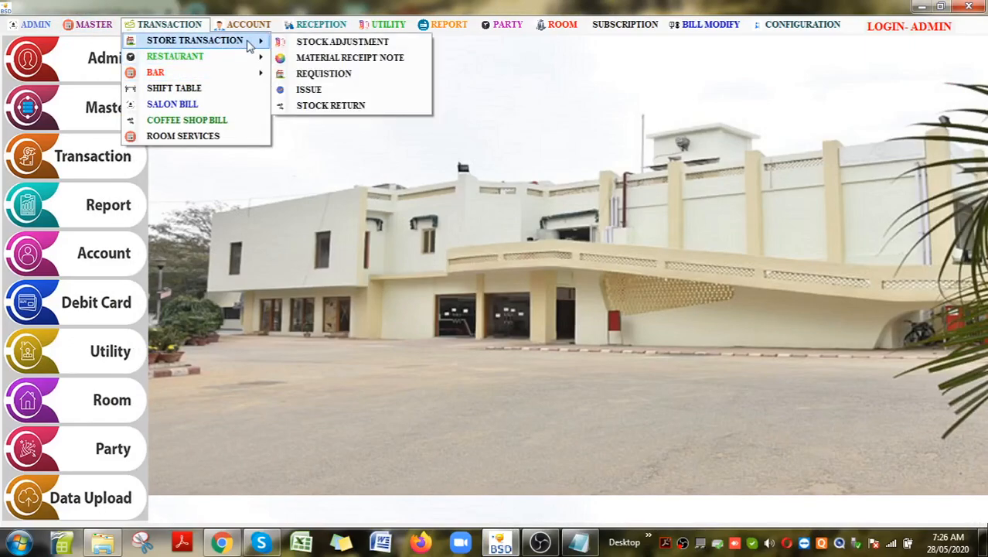
pyautogui.click(340, 72)
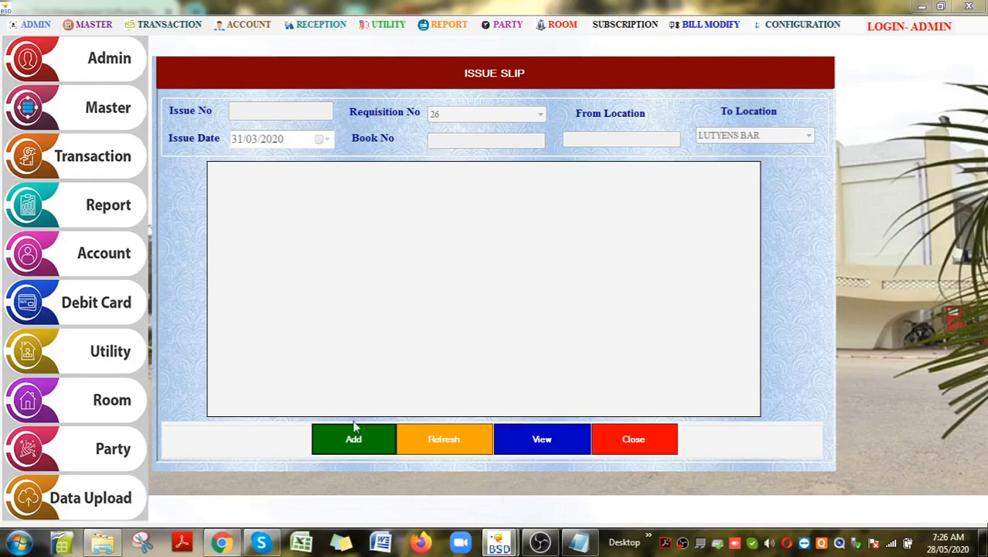
pyautogui.click(352, 447)
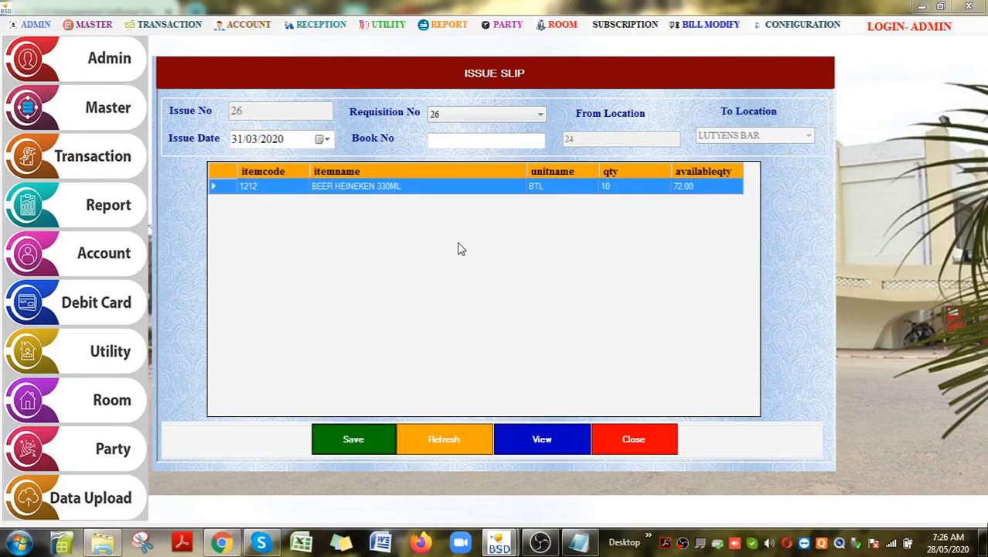
# Select requisition number 26 for the new issue slip
pyautogui.click(539, 116)
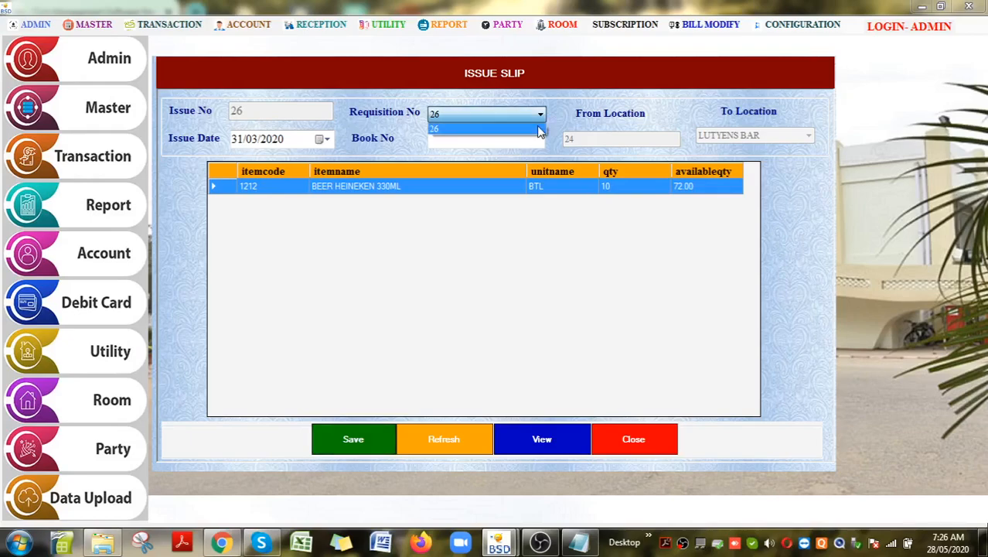
pyautogui.click(541, 128)
pyautogui.click(544, 111)
pyautogui.click(543, 128)
pyautogui.click(539, 116)
pyautogui.click(539, 118)
pyautogui.click(539, 117)
pyautogui.click(687, 195)
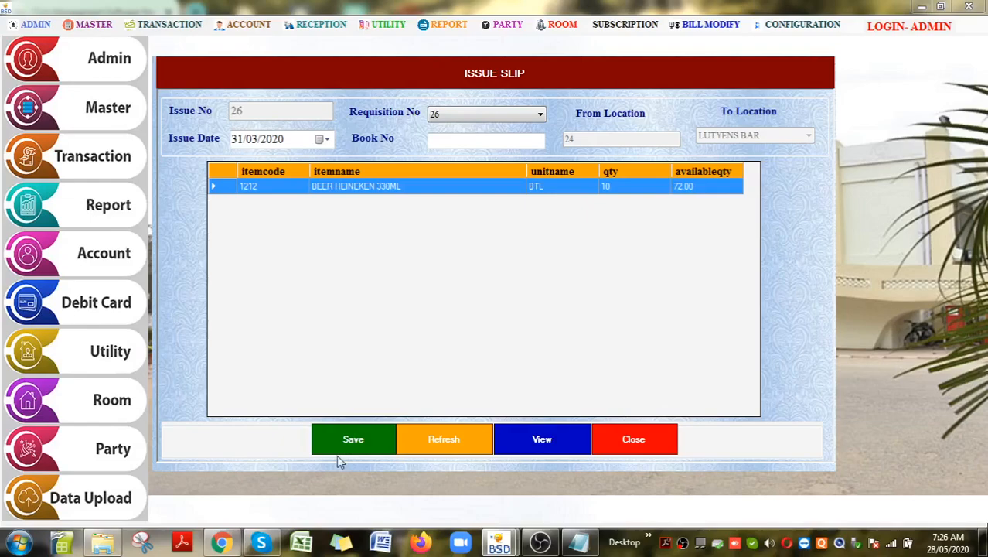
# Set the book number to 2333, save the issue slip and close its printed report
pyautogui.click(515, 139)
pyautogui.write('2333')
pyautogui.click(353, 449)
pyautogui.click(470, 319)
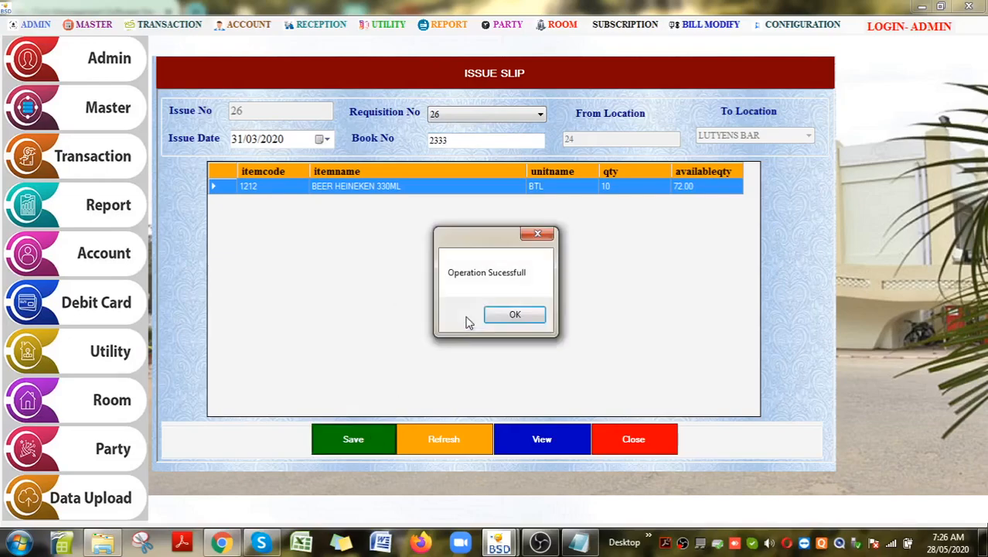
pyautogui.click(528, 314)
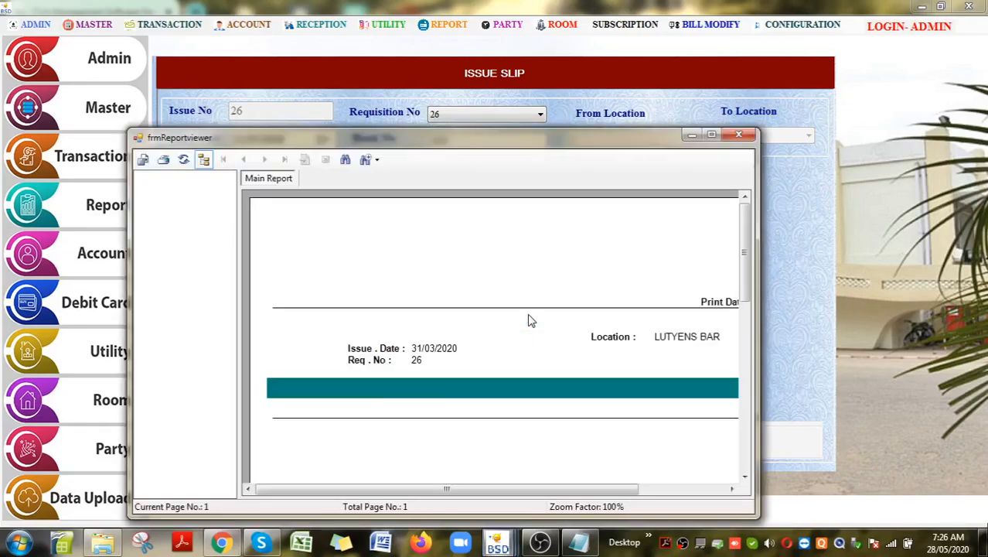
pyautogui.click(739, 135)
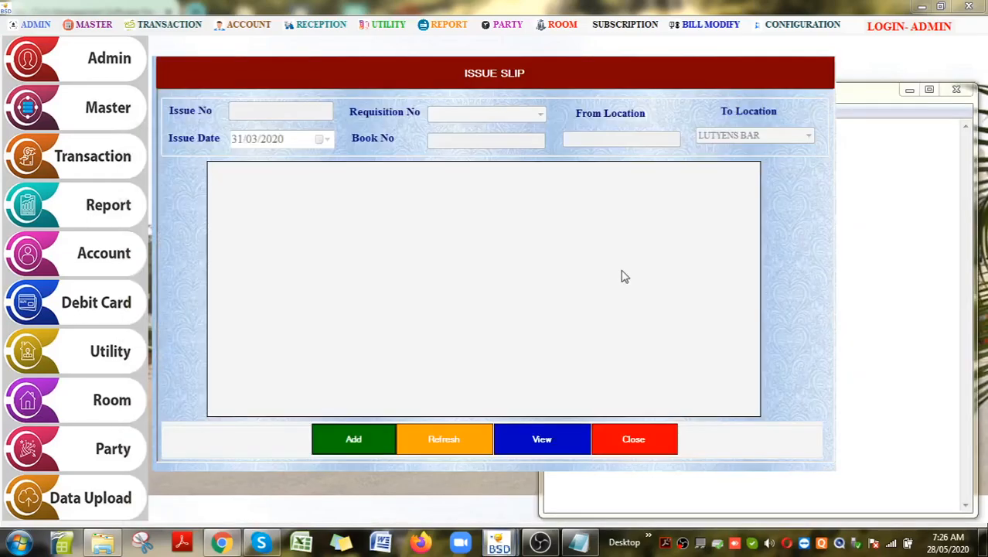
# View the most recent entries in the list of saved issues, then close the issue slip form
pyautogui.click(561, 452)
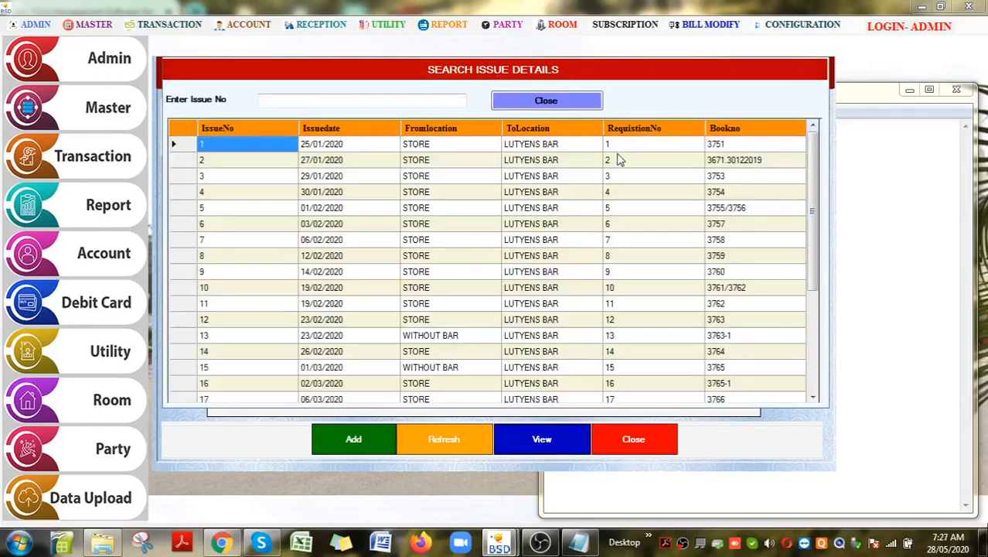
pyautogui.click(577, 145)
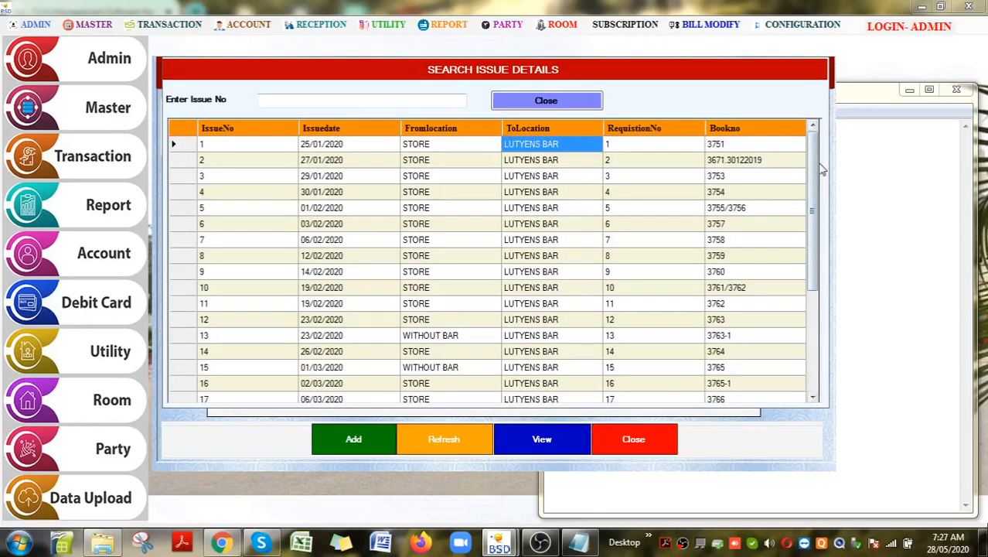
pyautogui.moveTo(812, 162); pyautogui.dragTo(810, 309)
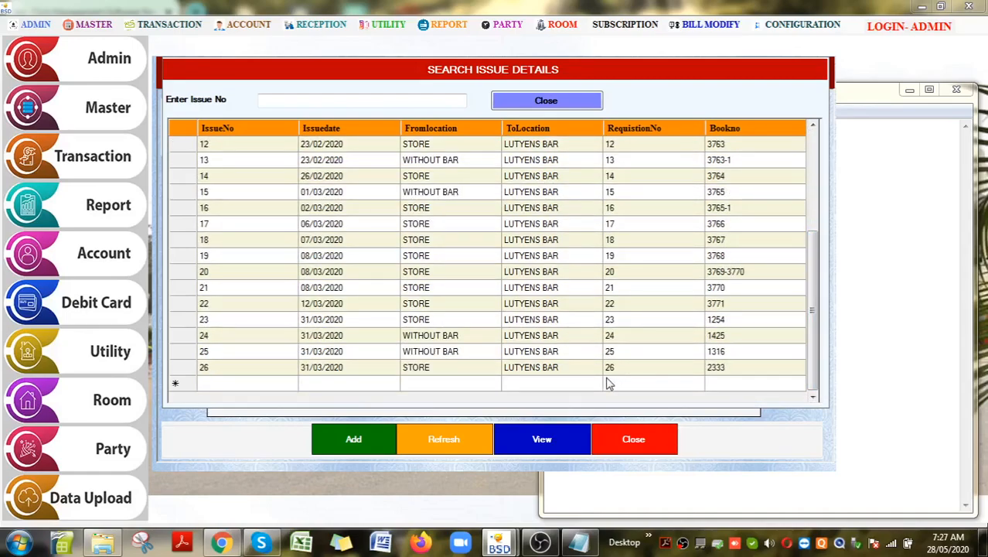
pyautogui.click(632, 438)
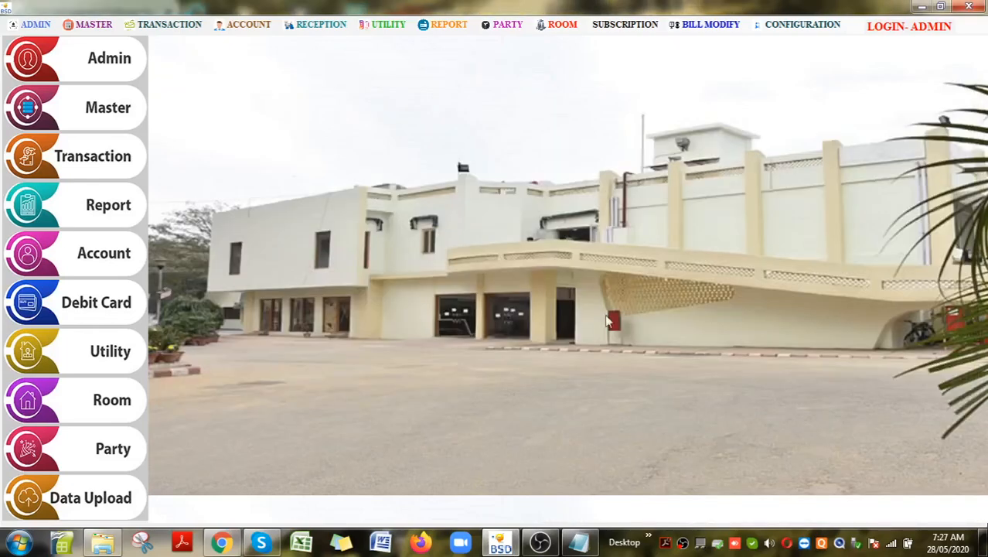
# Review the statuses of saved requisitions, open requisition 25 from the list, then reset the requisition form
pyautogui.click(170, 24)
pyautogui.moveTo(245, 60)
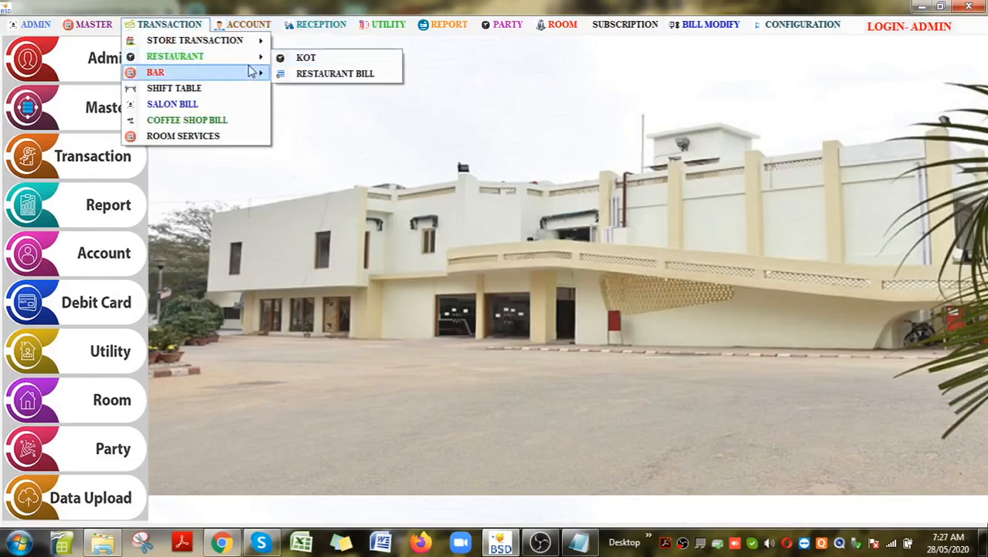
pyautogui.moveTo(258, 40)
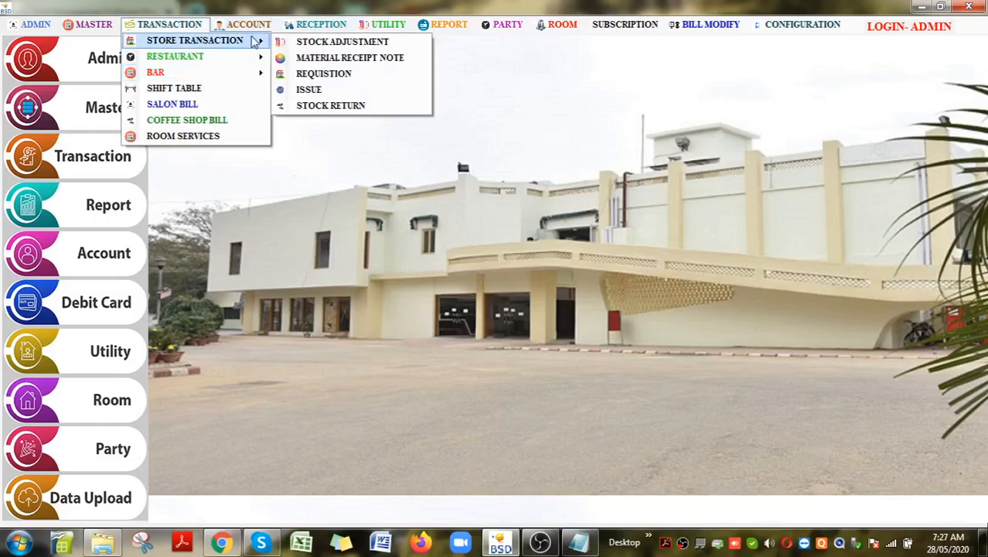
pyautogui.click(323, 81)
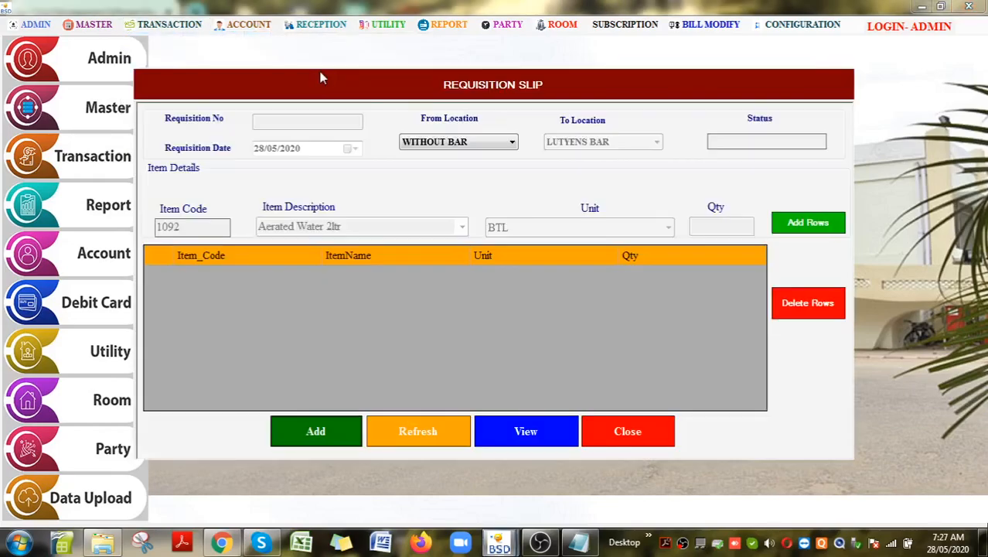
pyautogui.click(526, 432)
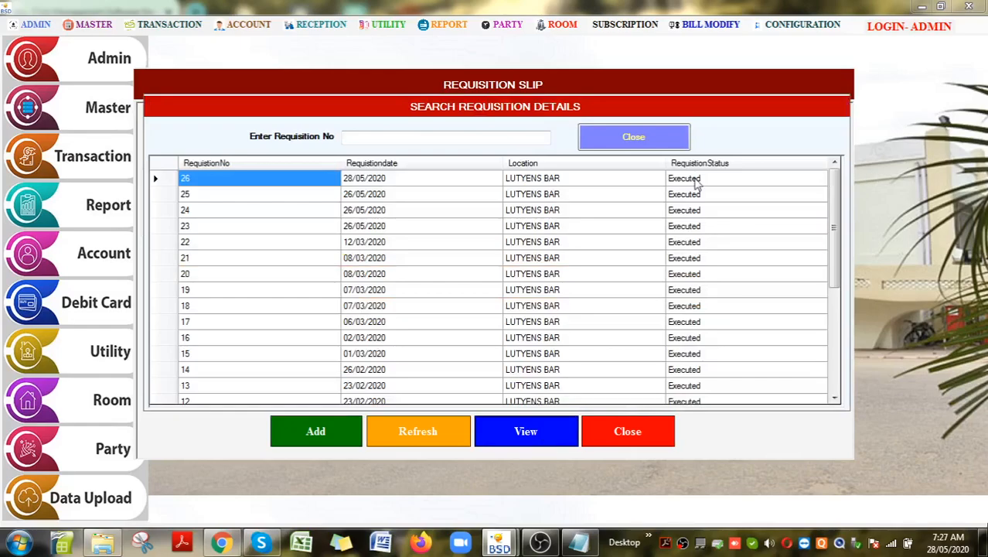
pyautogui.click(695, 181)
pyautogui.click(699, 209)
pyautogui.doubleClick(697, 195)
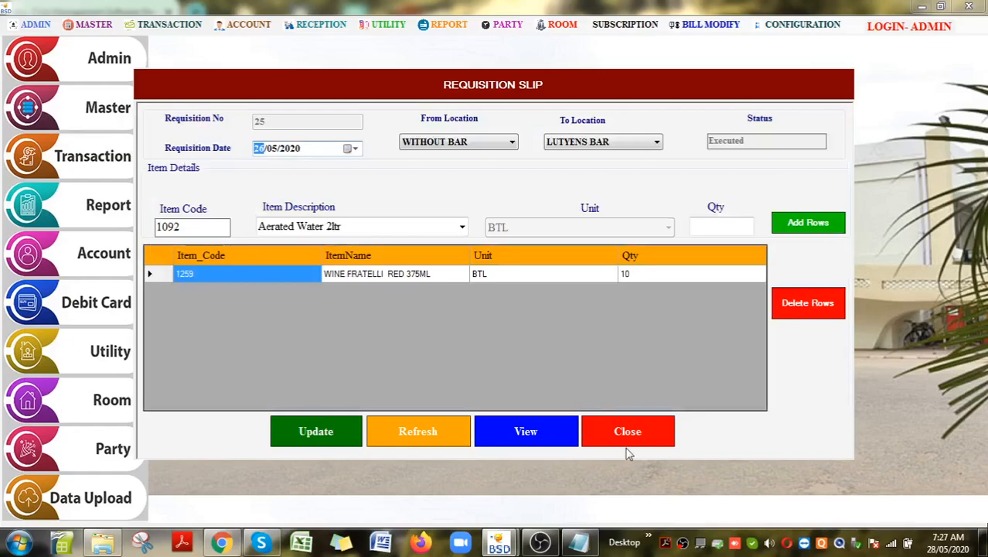
pyautogui.click(421, 431)
# Set the from location to STORE and start a new requisition slip
pyautogui.click(487, 141)
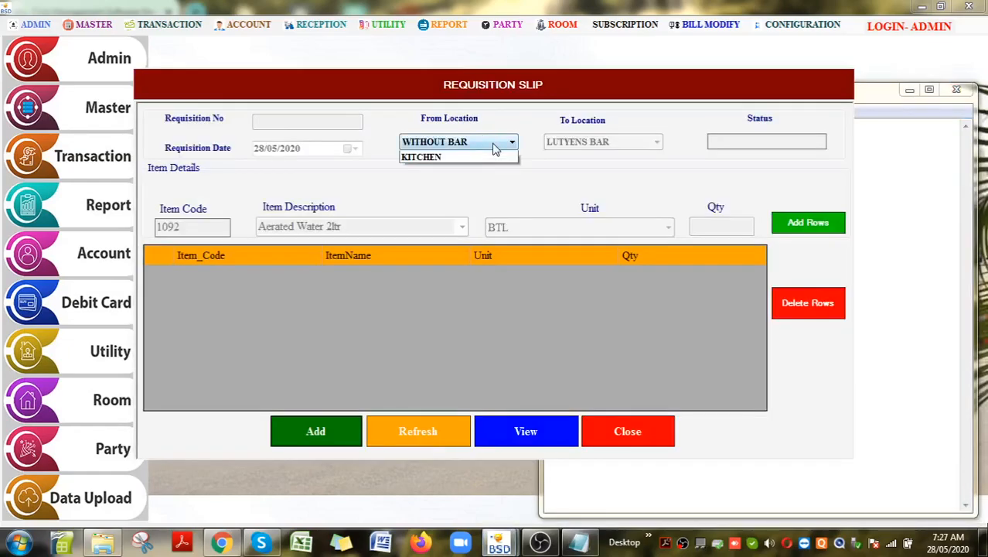
pyautogui.click(483, 175)
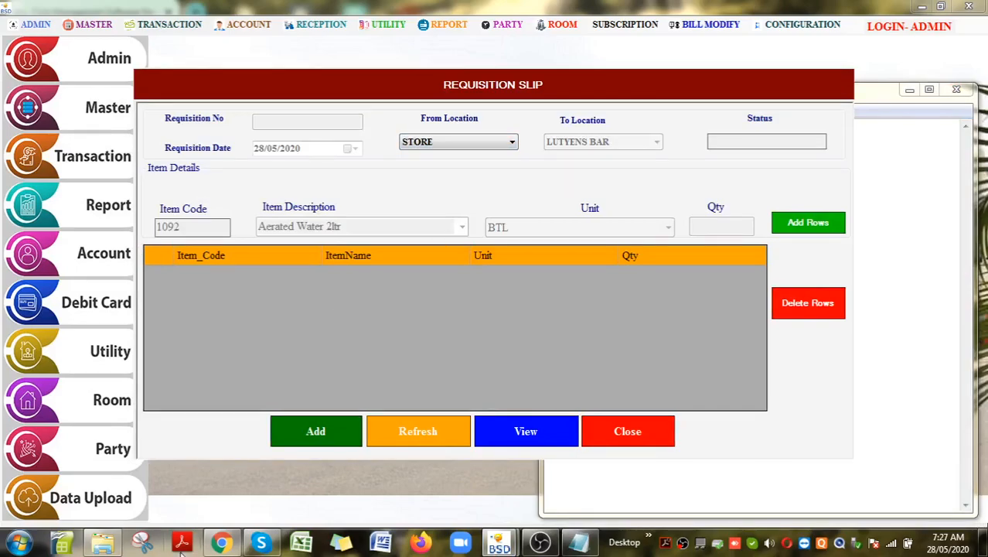
pyautogui.click(315, 445)
# Try to add BEER KINGFISHER ULTRA LAGER 650ML with quantity 10 to the requisition slip
pyautogui.click(462, 226)
pyautogui.click(419, 278)
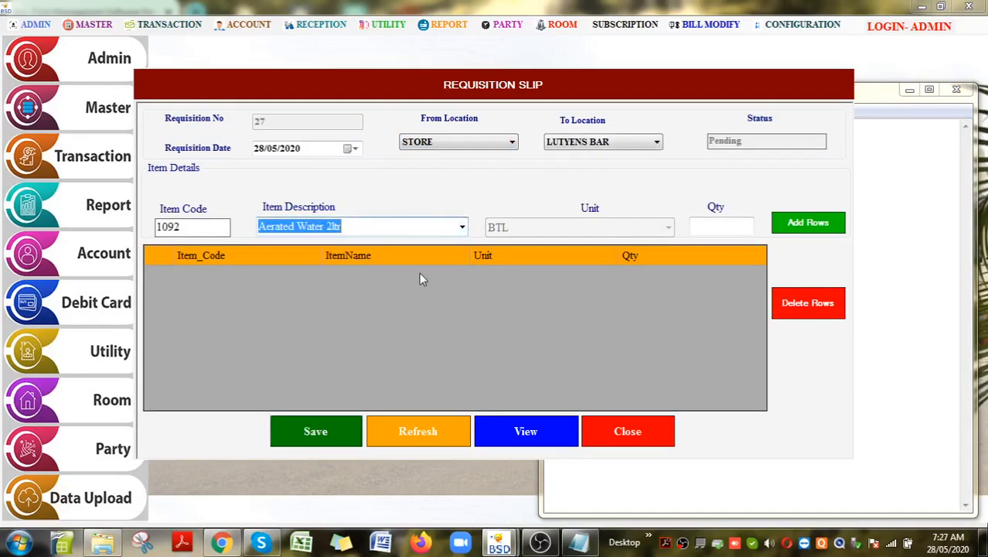
pyautogui.click(462, 226)
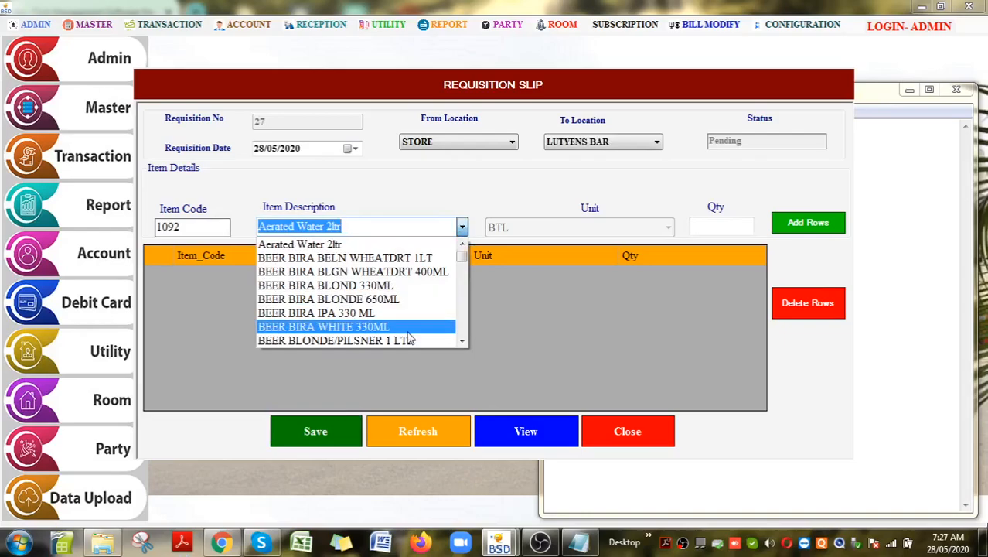
pyautogui.scroll(-8, 410, 340)
pyautogui.click(402, 313)
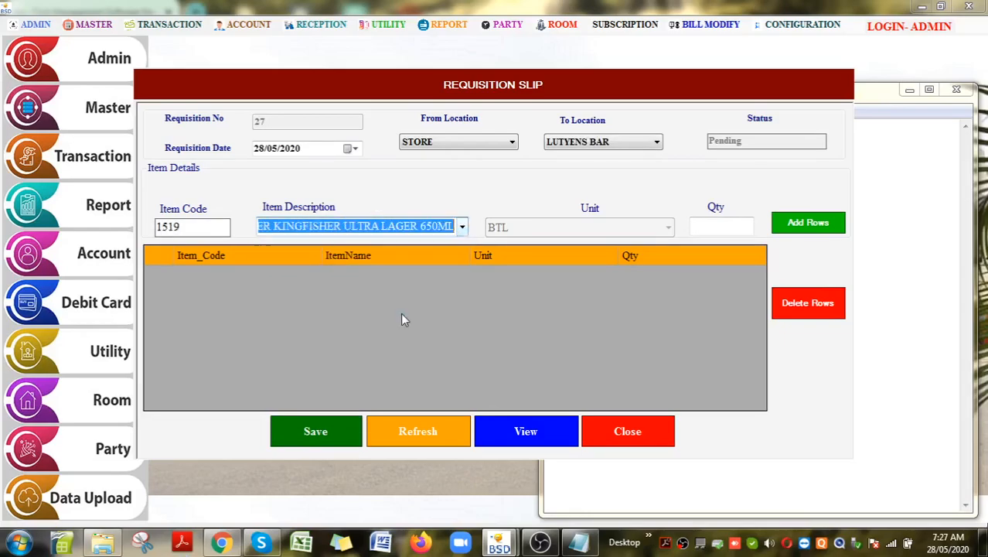
pyautogui.click(706, 229)
pyautogui.write('10')
pyautogui.click(805, 226)
pyautogui.click(558, 317)
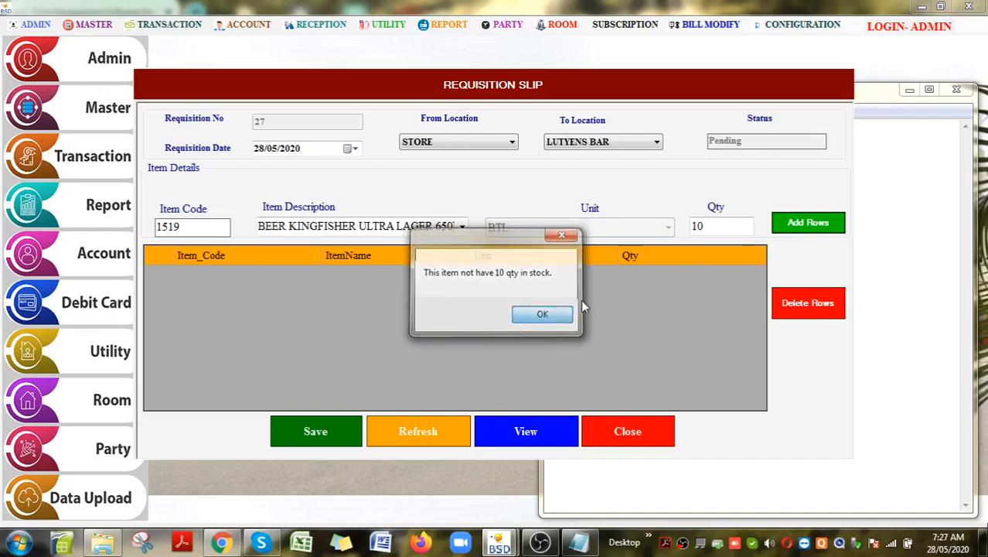
# Change the item to BRANDY MORPHEUS XO BLENDED PREMIUM and add it as a row of the requisition slip
pyautogui.click(468, 226)
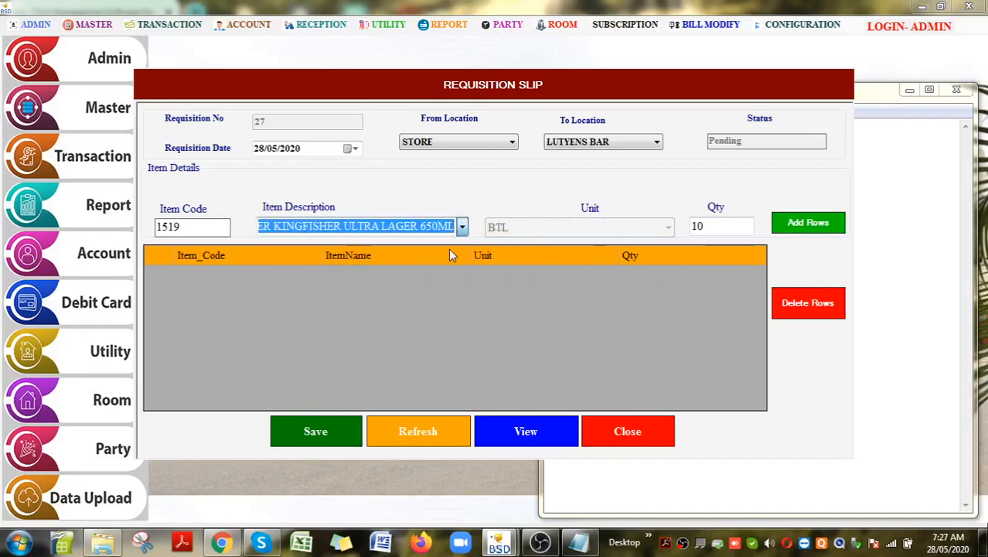
pyautogui.click(462, 225)
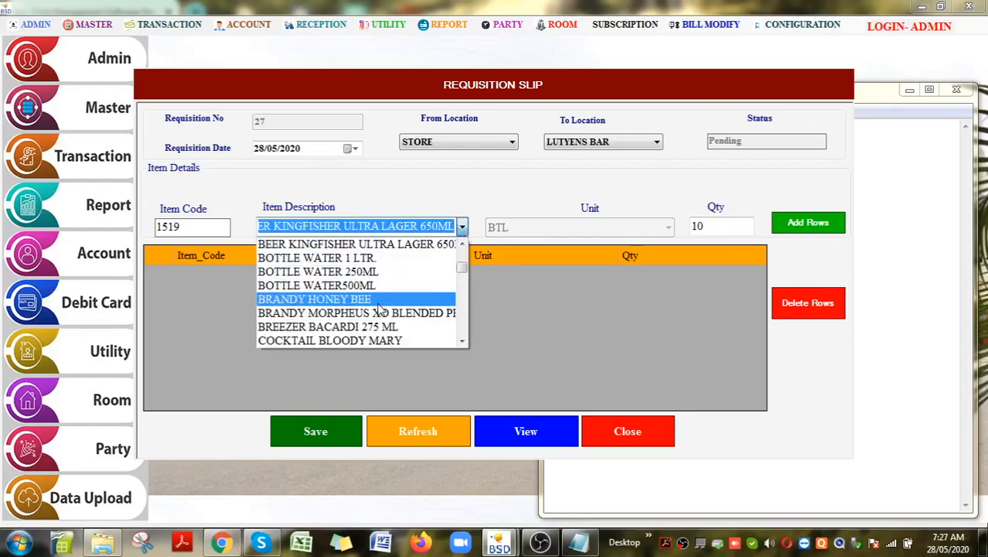
pyautogui.click(384, 314)
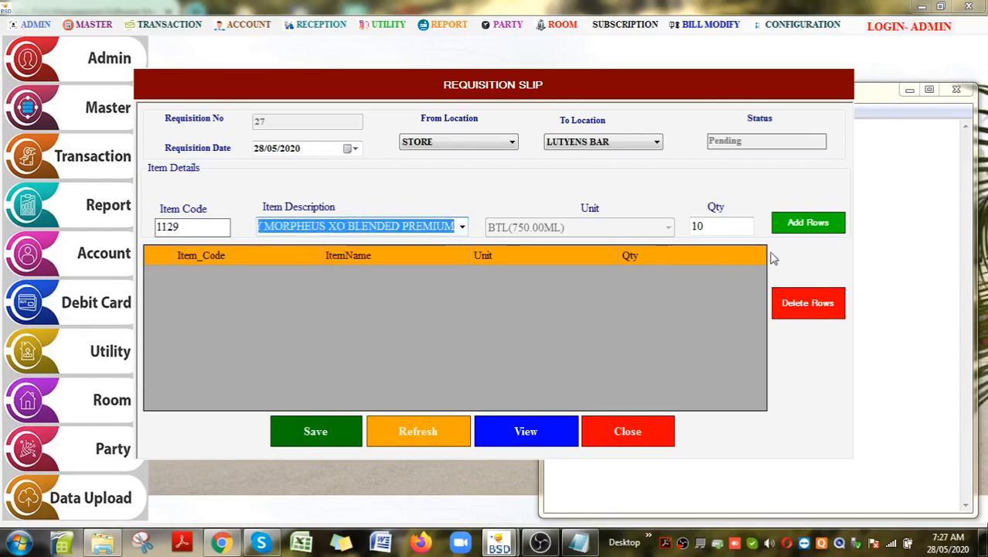
pyautogui.click(803, 228)
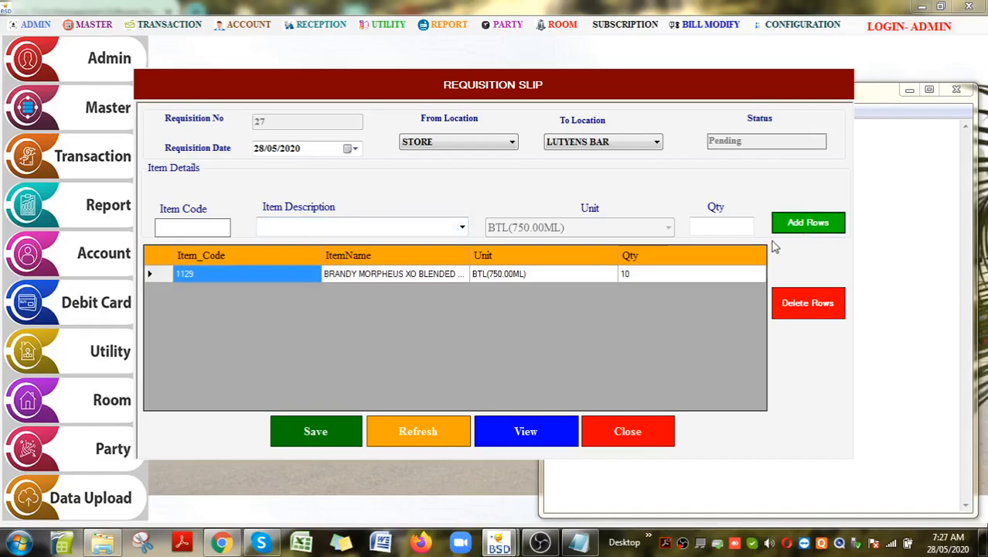
# Save the new requisition slip and close its printed report
pyautogui.click(341, 438)
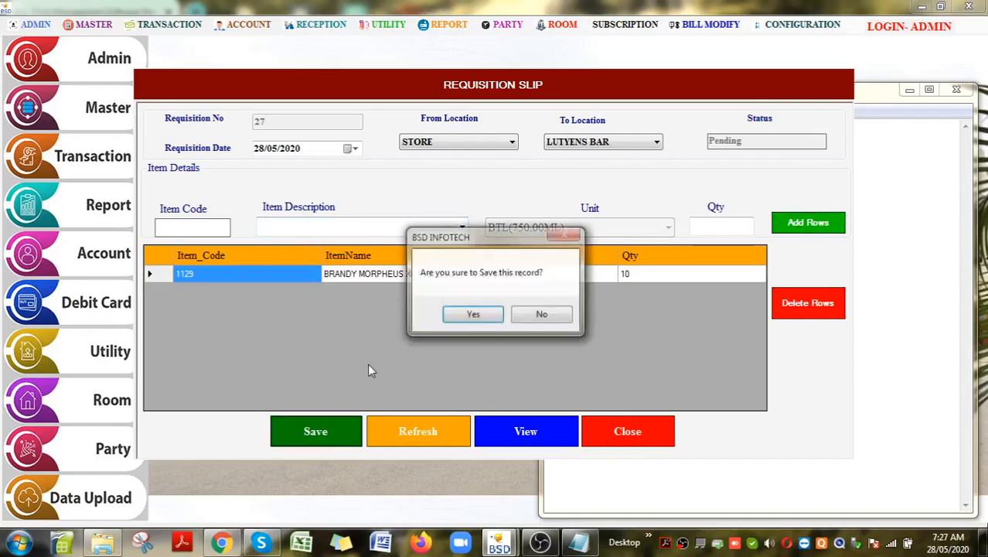
pyautogui.click(474, 317)
pyautogui.click(512, 314)
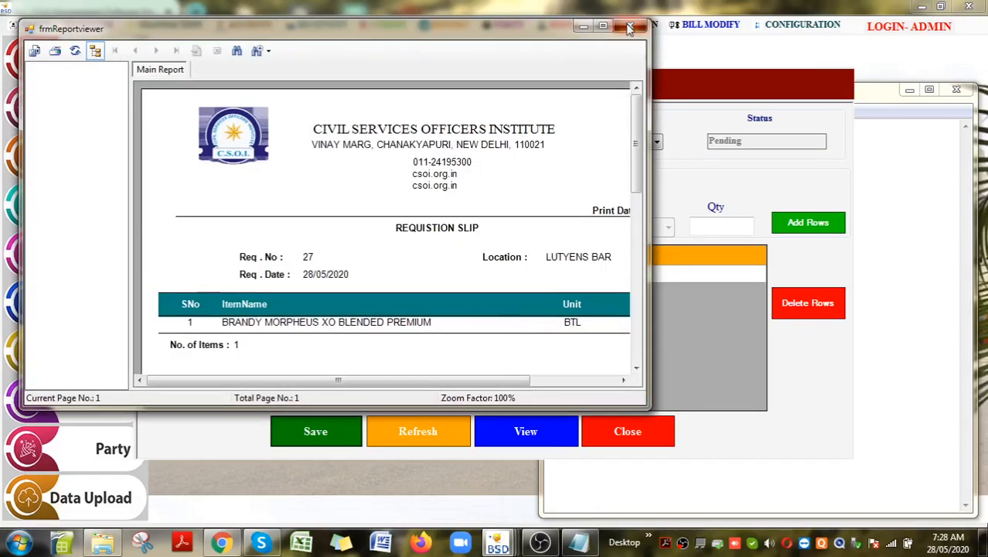
pyautogui.click(630, 27)
# Open executed requisition 25 from the saved requisitions and try to update it
pyautogui.click(507, 431)
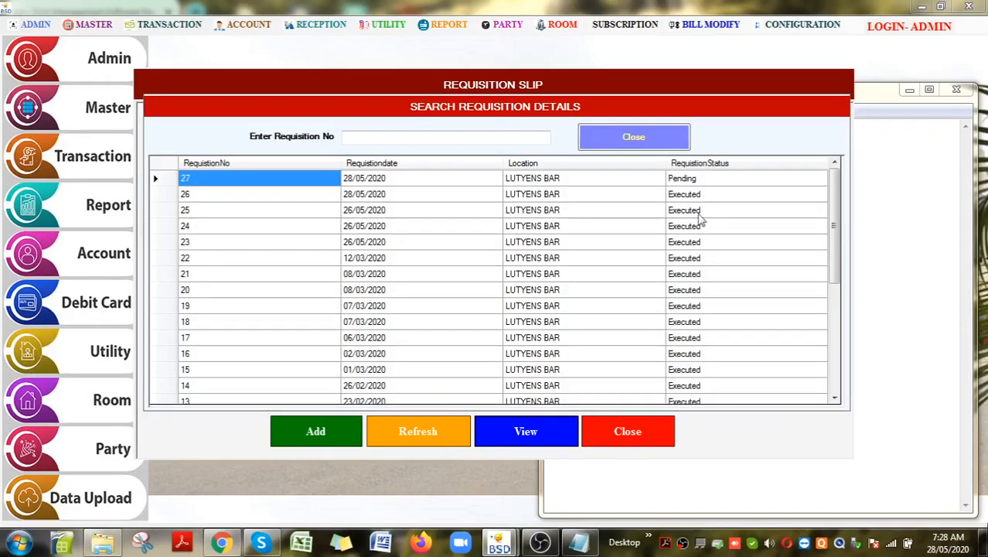
pyautogui.doubleClick(699, 215)
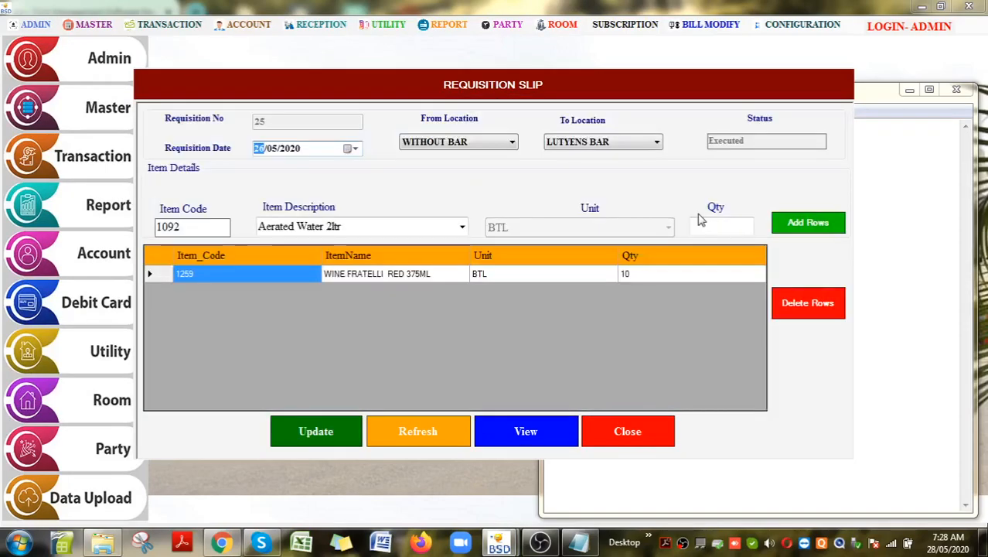
pyautogui.click(334, 431)
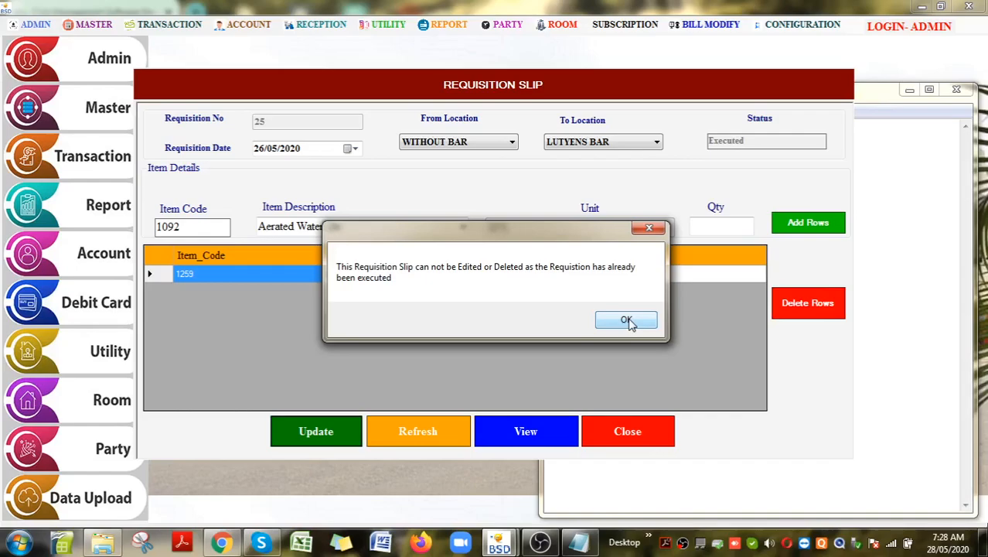
pyautogui.click(627, 320)
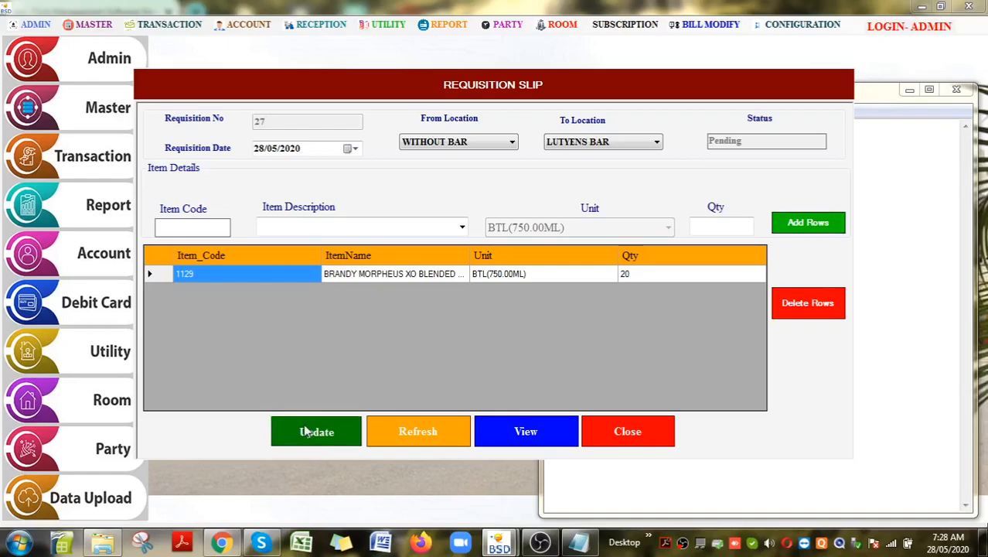
# Save the update of requisition 27 with BRANDY MORPHEUS XO BLENDED PREMIUM at quantity 20
pyautogui.click(317, 431)
pyautogui.click(479, 320)
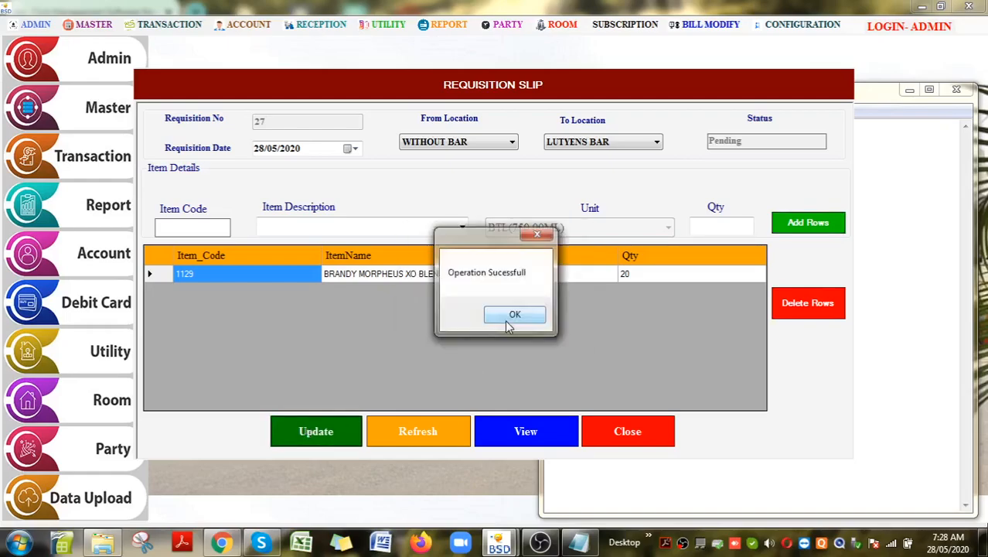
# Acknowledge the saved update of requisition 27 and close its printed report and the requisition slip form
pyautogui.click(506, 320)
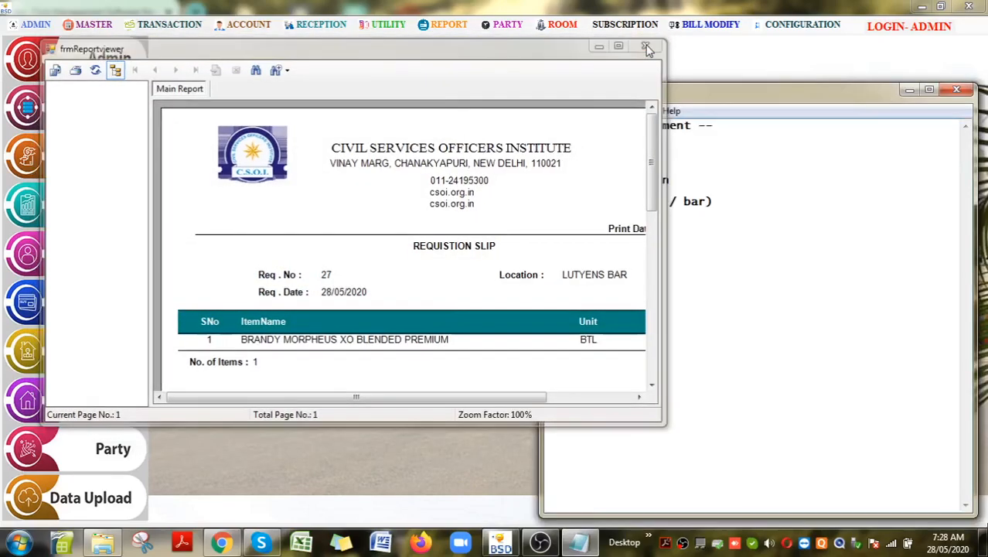
pyautogui.click(648, 48)
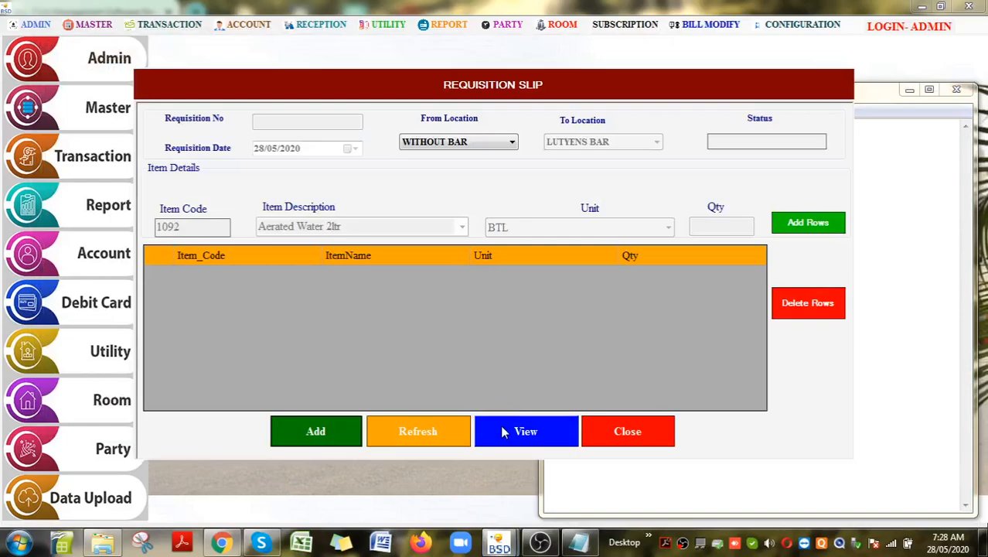
pyautogui.click(648, 437)
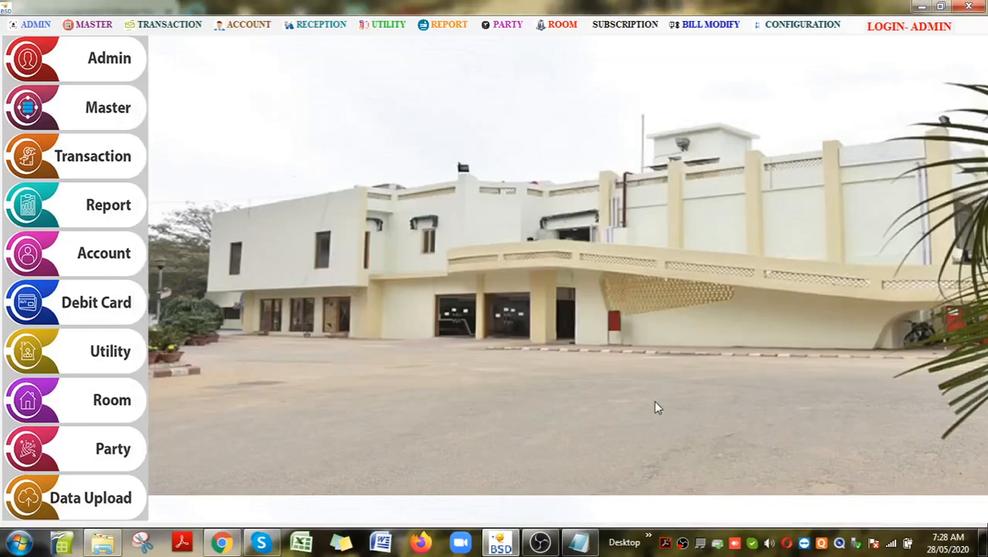
# Start a new stock adjustment for the location LUTYENS BAR
pyautogui.click(168, 24)
pyautogui.moveTo(234, 44)
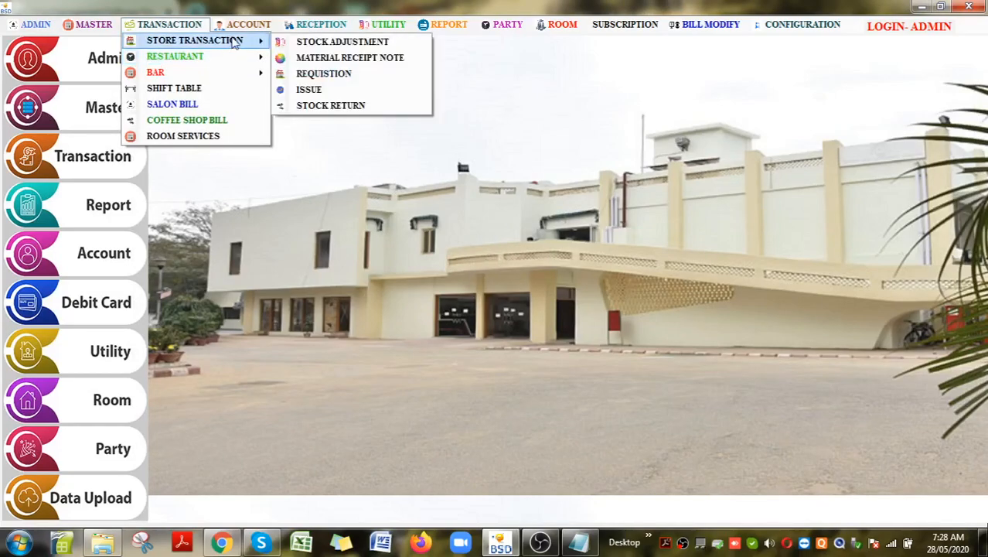
pyautogui.click(328, 42)
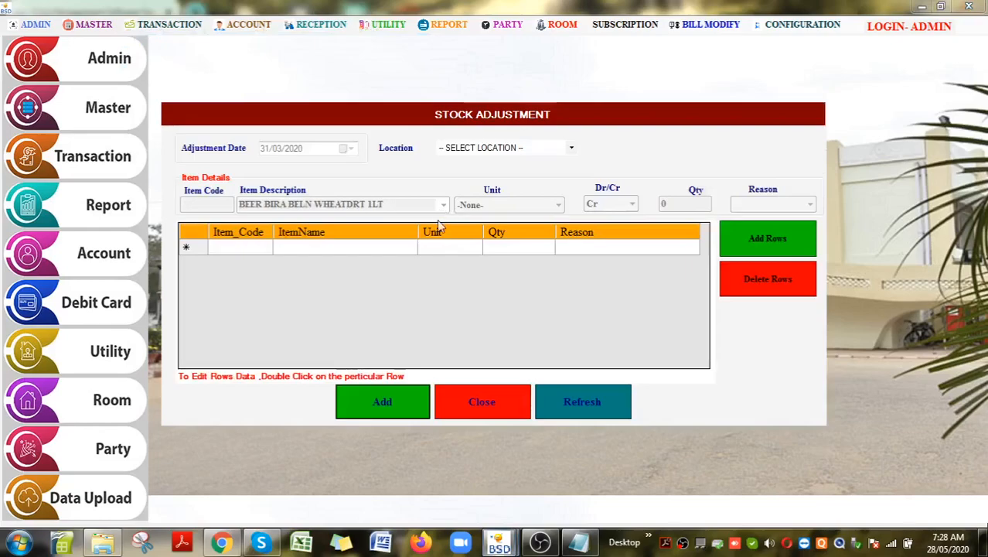
pyautogui.click(388, 408)
pyautogui.click(569, 148)
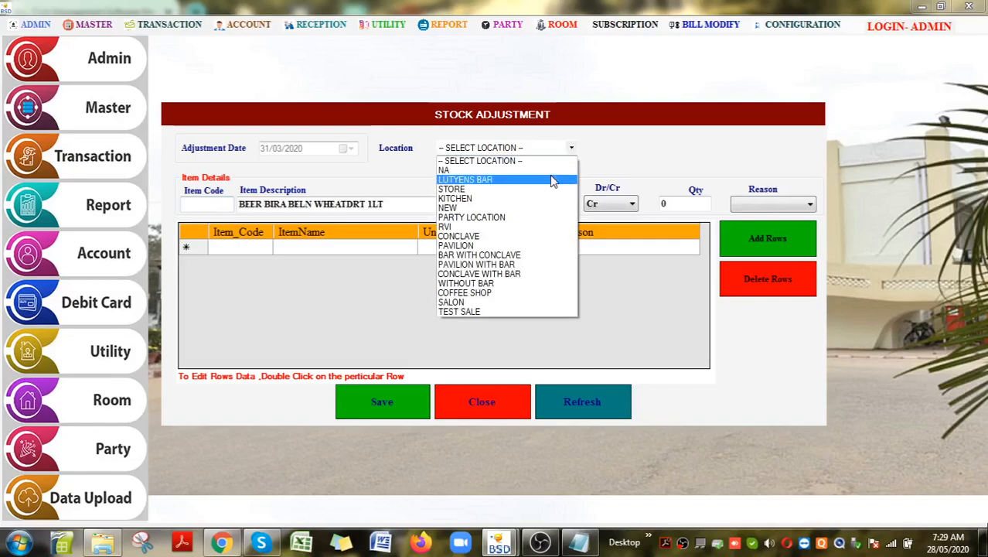
pyautogui.click(552, 180)
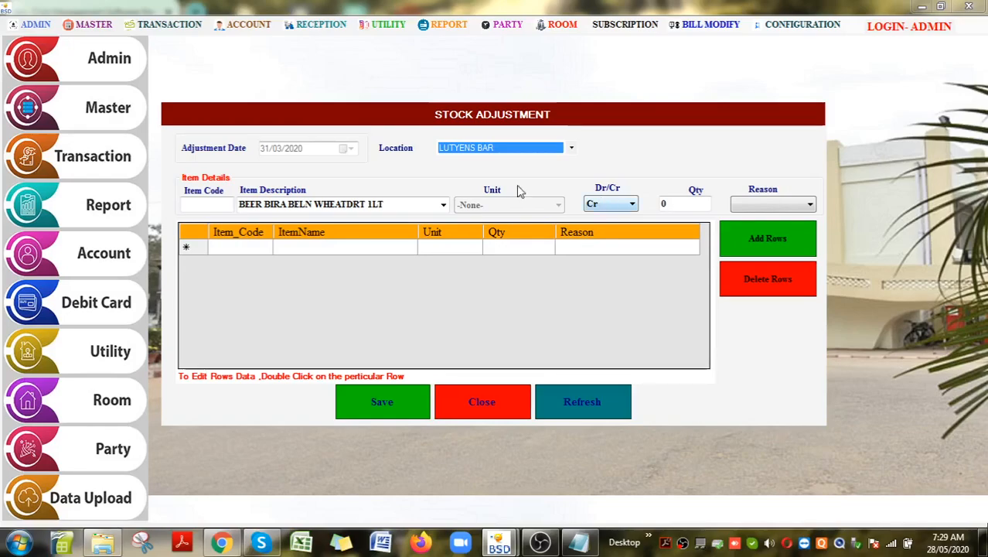
# Add a stock adjustment row for BEER BUDWEISER 330ML CAN as Cr with quantity 1 and reason Breakage
pyautogui.press('Tab')
pyautogui.click(443, 205)
pyautogui.scroll(-1, 362, 274)
pyautogui.click(361, 274)
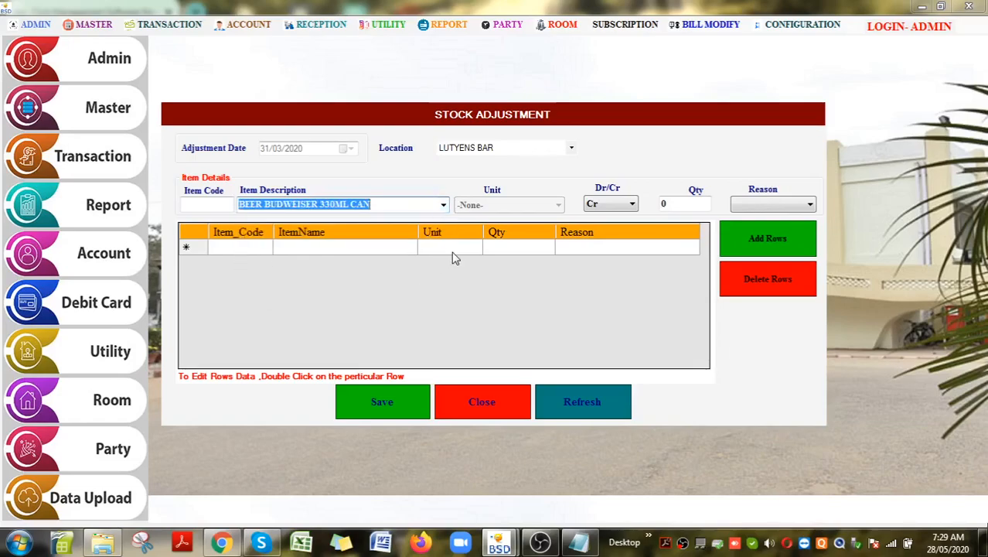
pyautogui.click(625, 206)
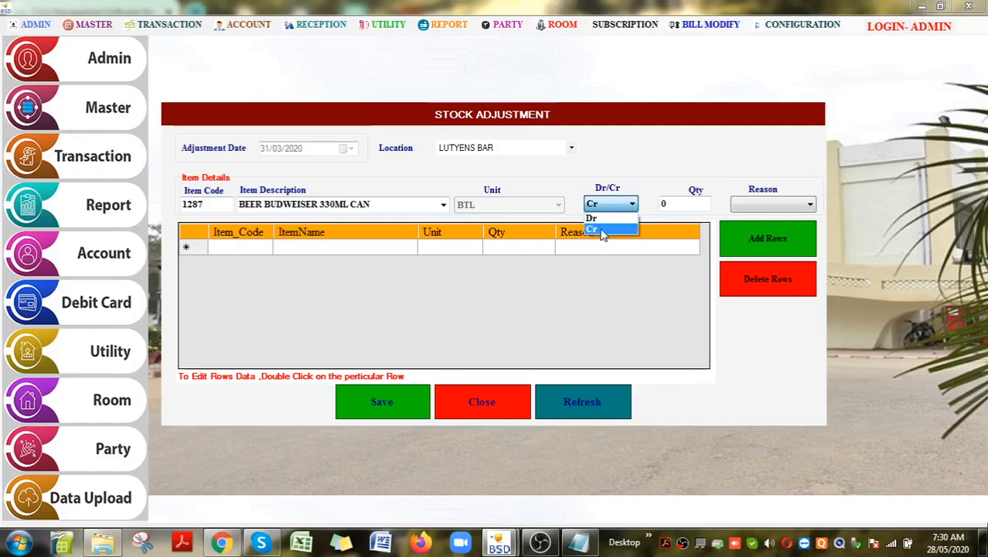
pyautogui.press('Tab')
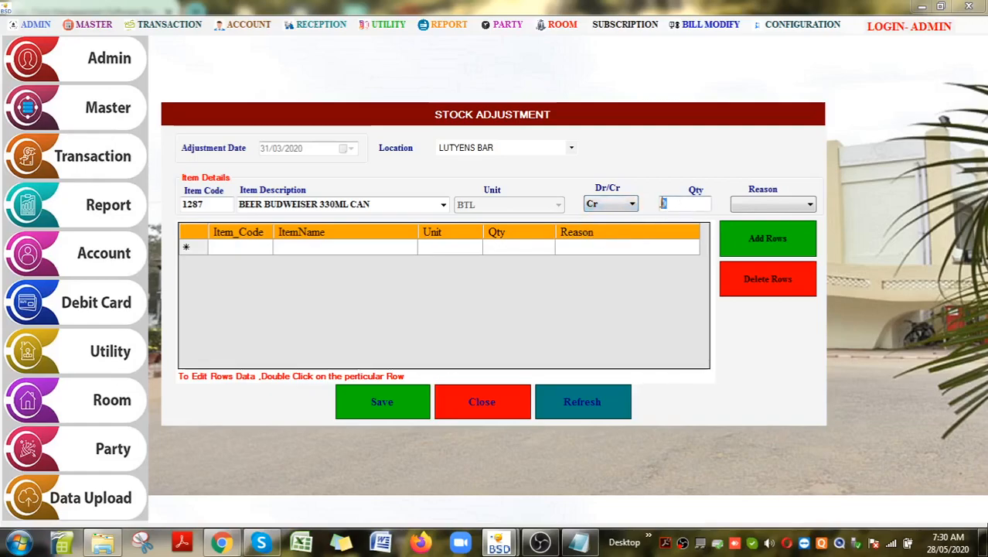
pyautogui.write('1')
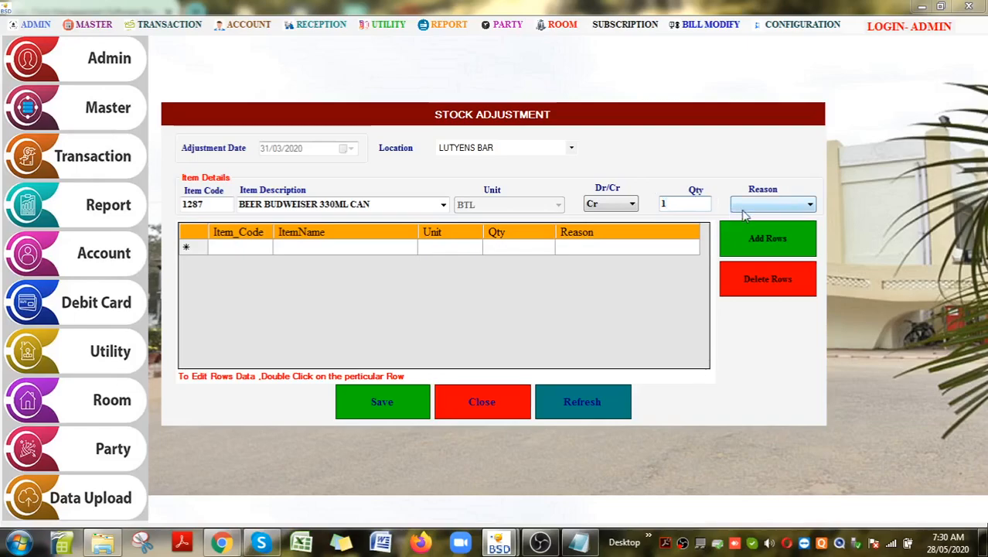
pyautogui.click(738, 205)
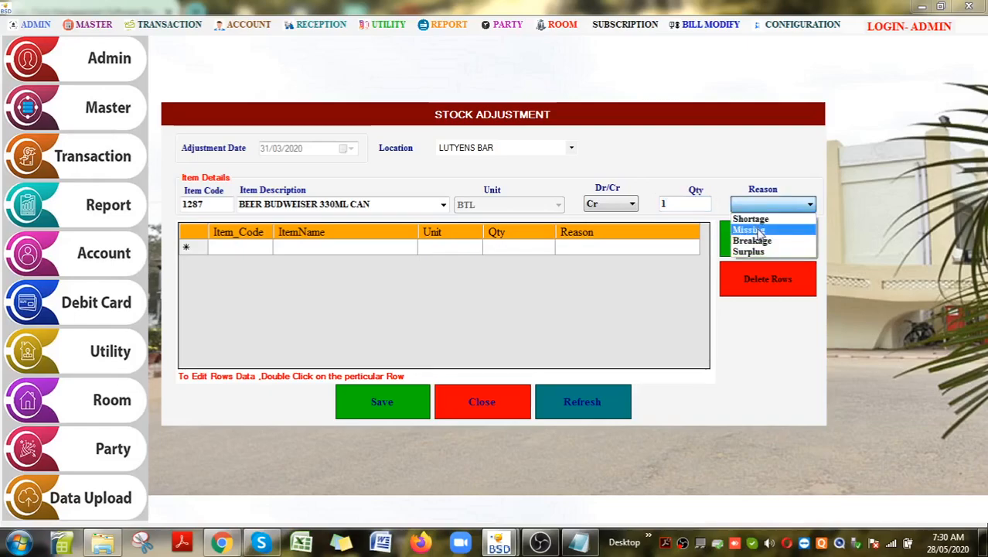
pyautogui.click(762, 242)
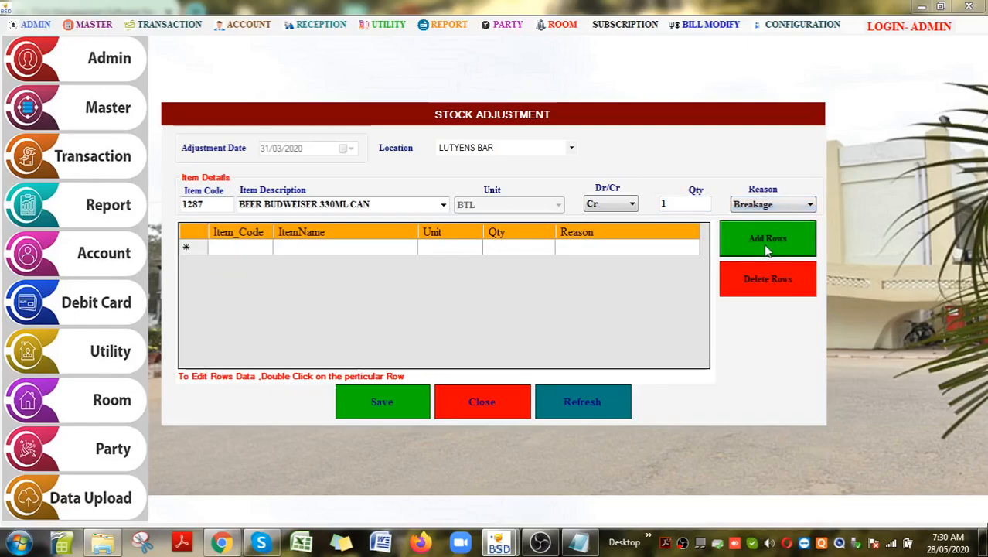
pyautogui.click(768, 249)
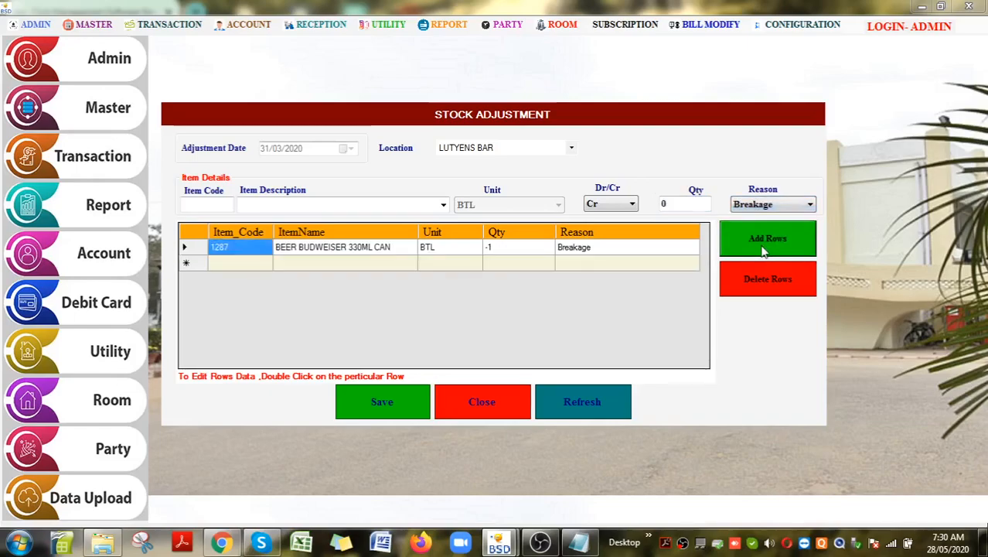
# Edit the Budweiser adjustment row to Dr with reason Surplus and add it back to the grid
pyautogui.click(494, 252)
pyautogui.doubleClick(494, 252)
pyautogui.click(620, 207)
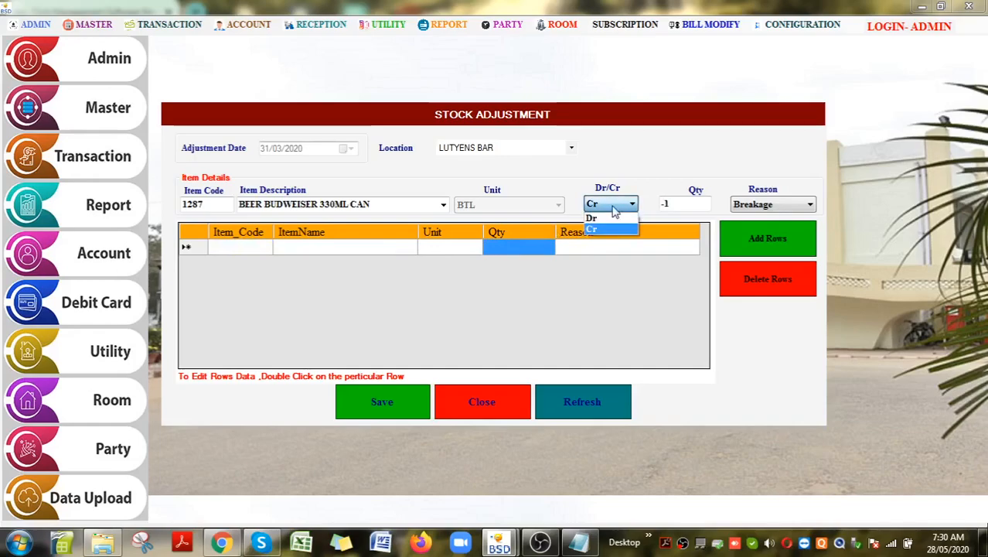
pyautogui.click(744, 207)
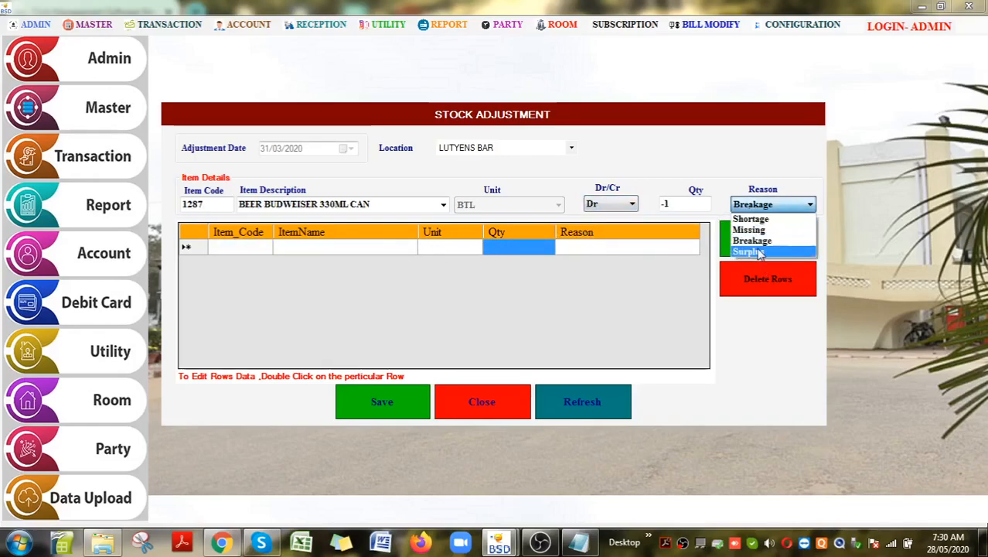
pyautogui.click(761, 253)
pyautogui.click(761, 238)
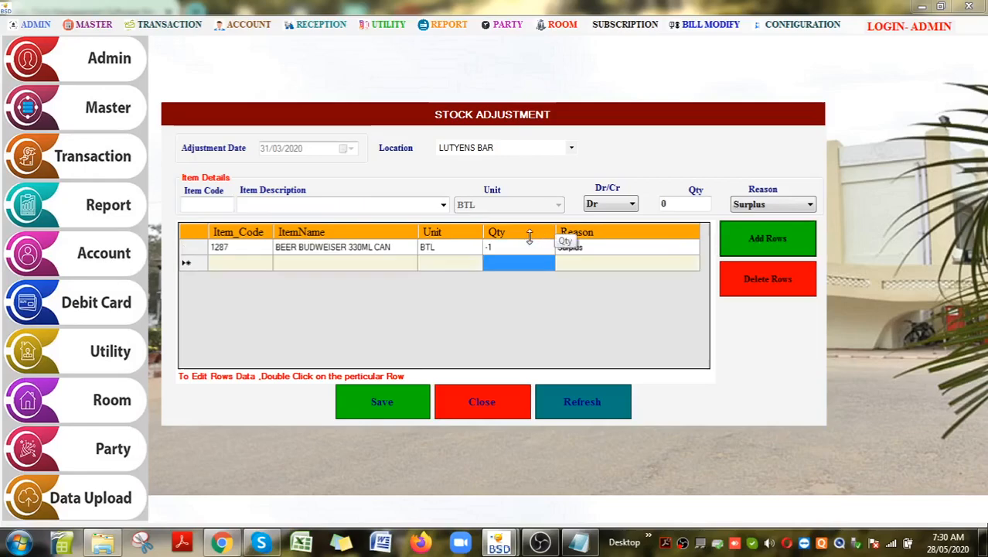
# Set the surplus row's quantity to positive 1, add it back, and close the stock adjustment without saving
pyautogui.doubleClick(526, 247)
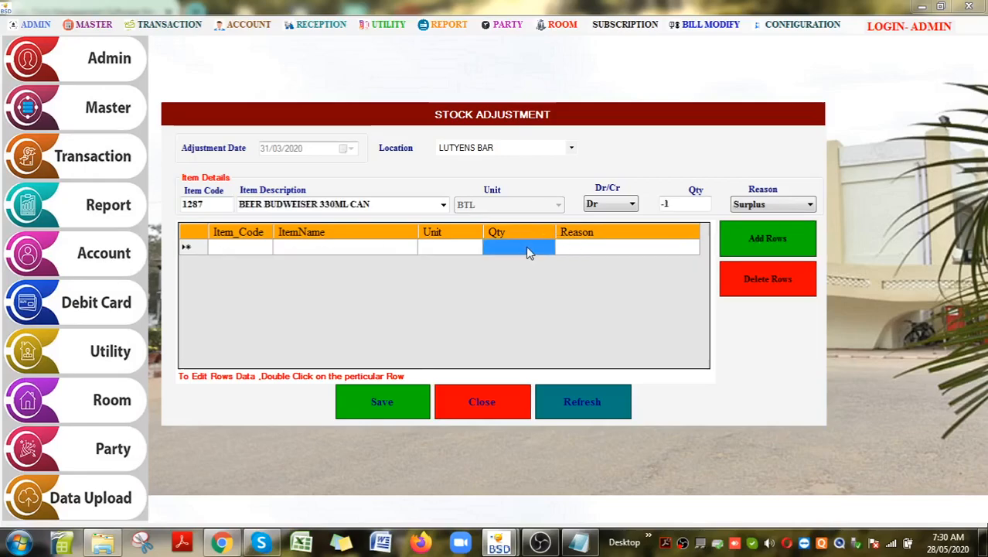
pyautogui.click(673, 205)
pyautogui.press('BackSpace')
pyautogui.press('BackSpace')
pyautogui.write('1')
pyautogui.click(731, 236)
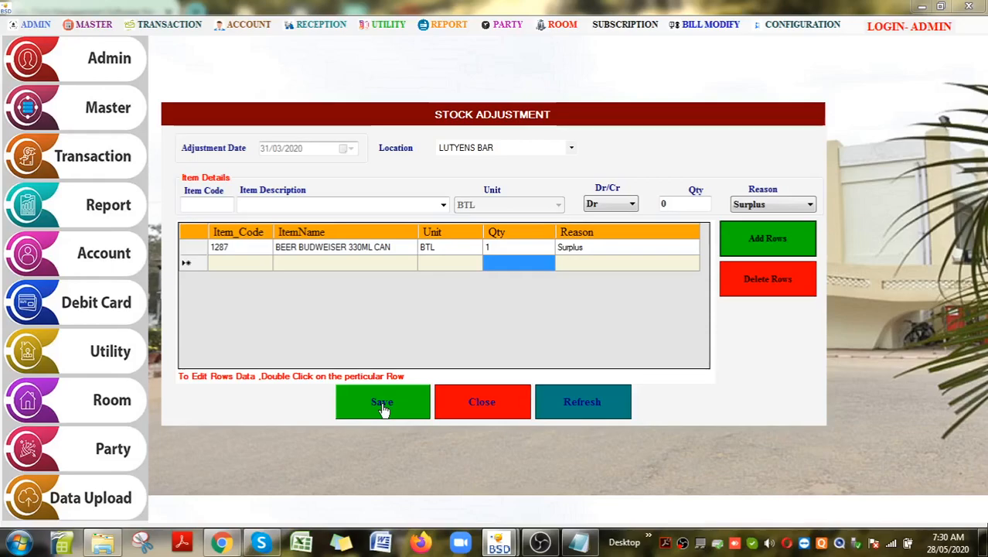
pyautogui.click(497, 402)
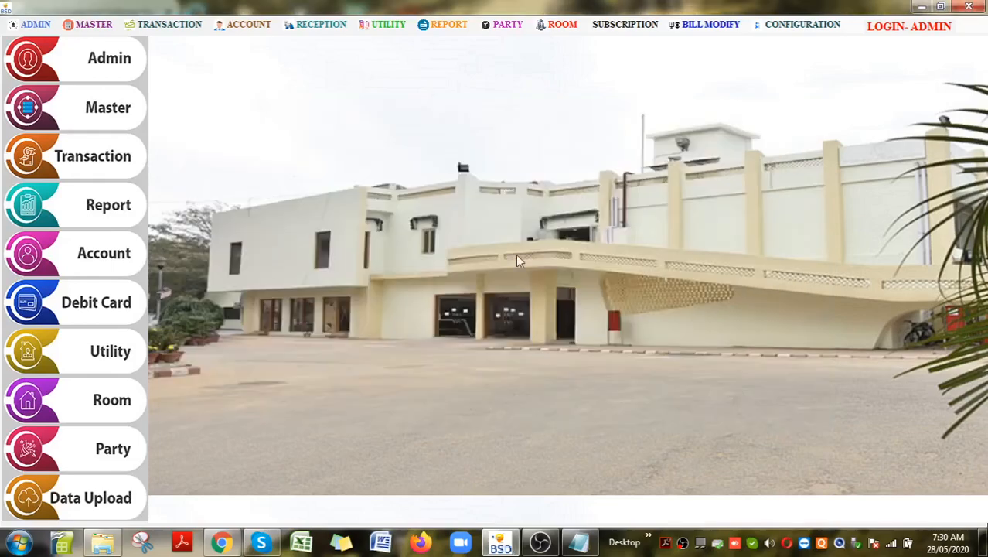
# Start a new stock return for supplier BACARDI INDIA PVT. LTD from the location STORE
pyautogui.click(199, 29)
pyautogui.moveTo(224, 42)
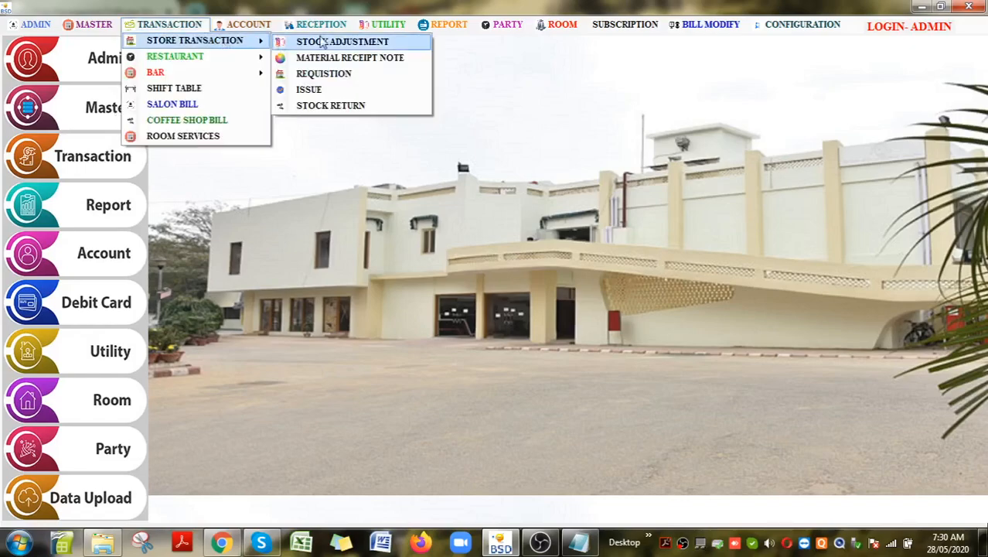
pyautogui.click(348, 108)
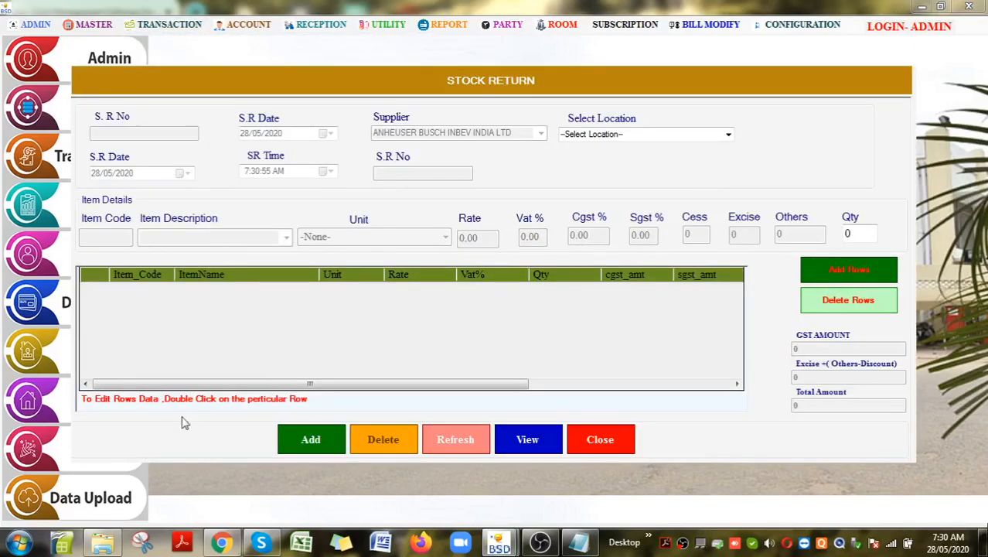
pyautogui.click(311, 439)
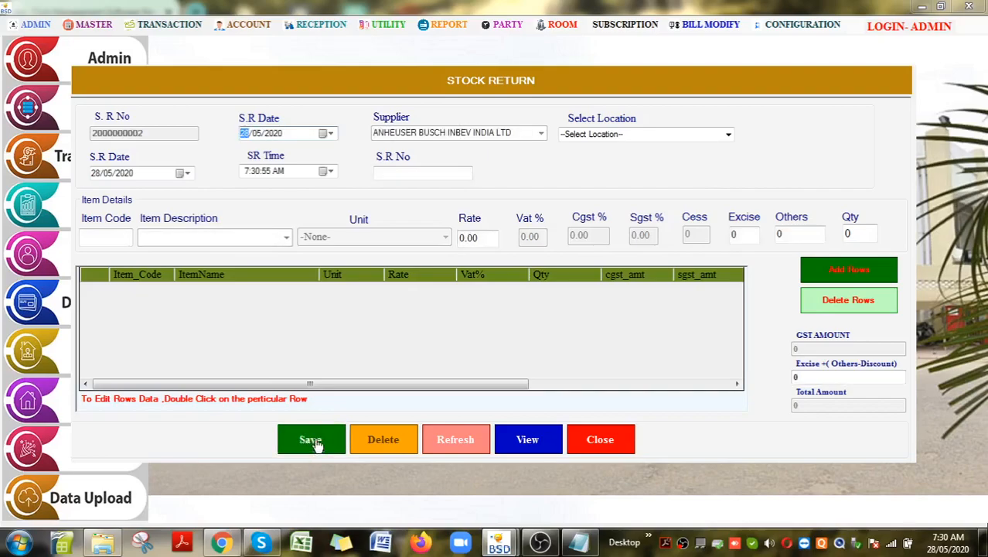
pyautogui.click(539, 133)
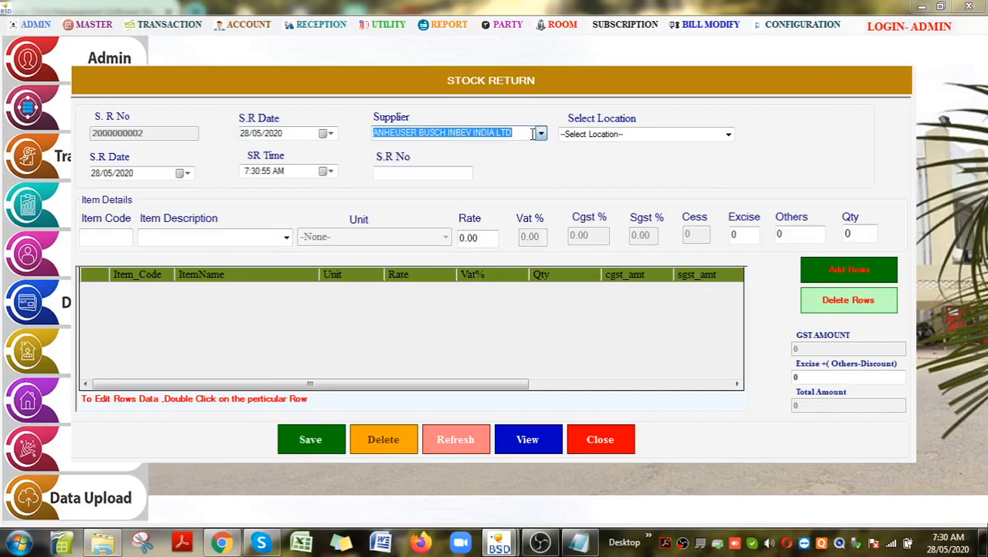
pyautogui.click(541, 133)
pyautogui.click(433, 175)
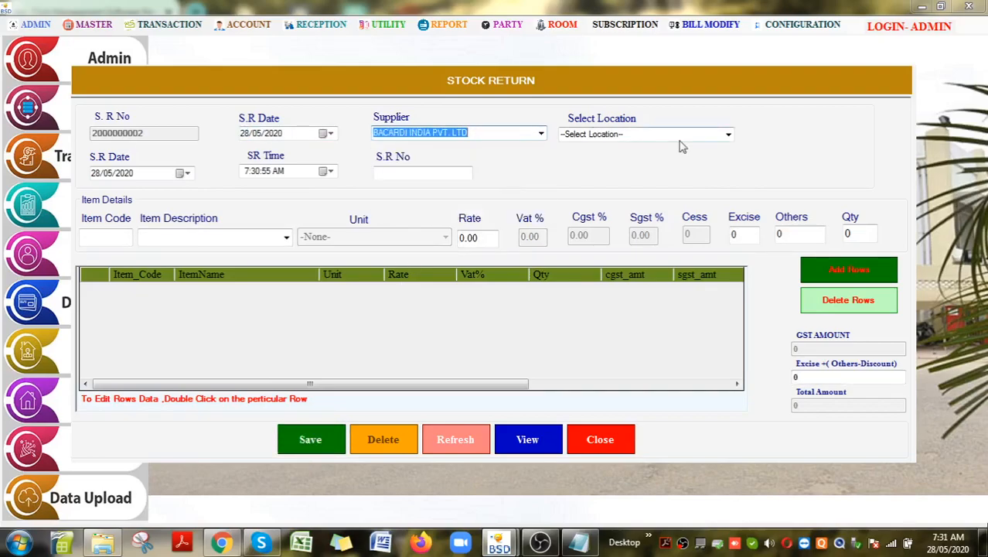
pyautogui.click(729, 134)
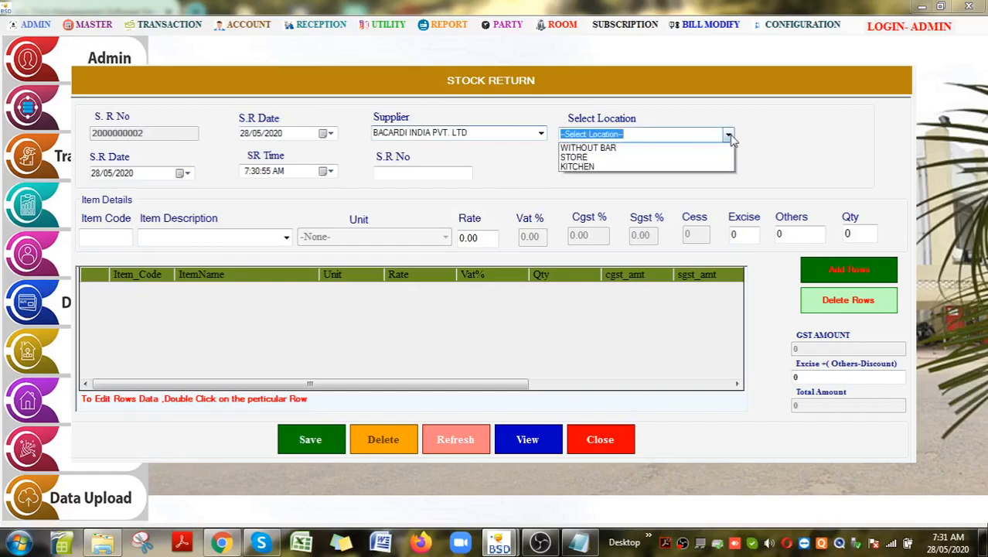
pyautogui.click(700, 167)
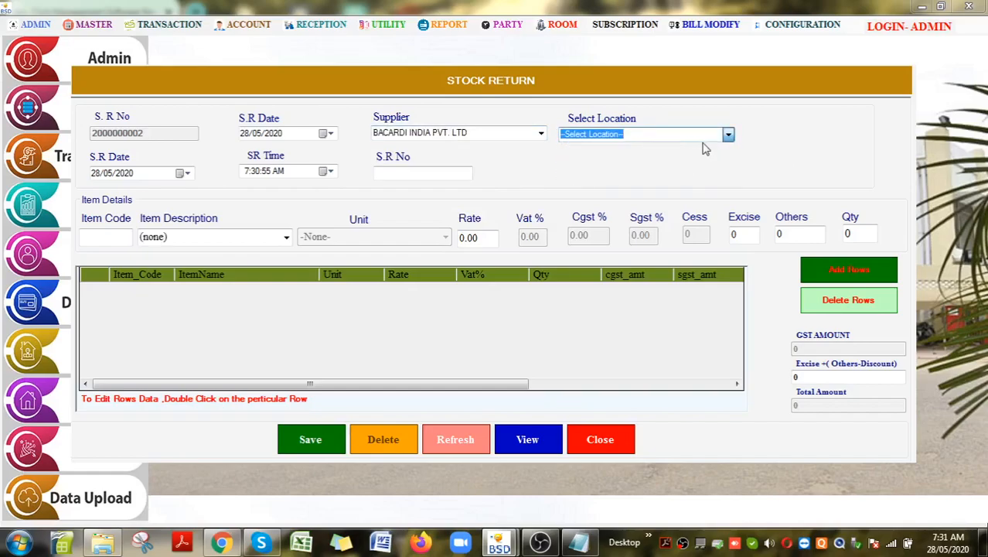
# Add a return row for BEER KINGFISHER 650 ML at rate 1250 and quantity 12, and close the form without saving
pyautogui.click(287, 238)
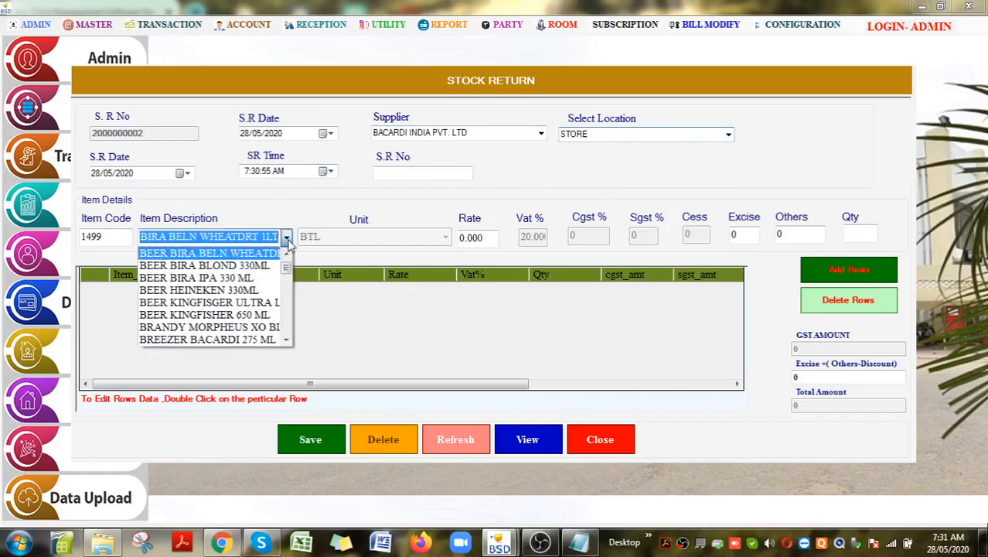
pyautogui.click(261, 317)
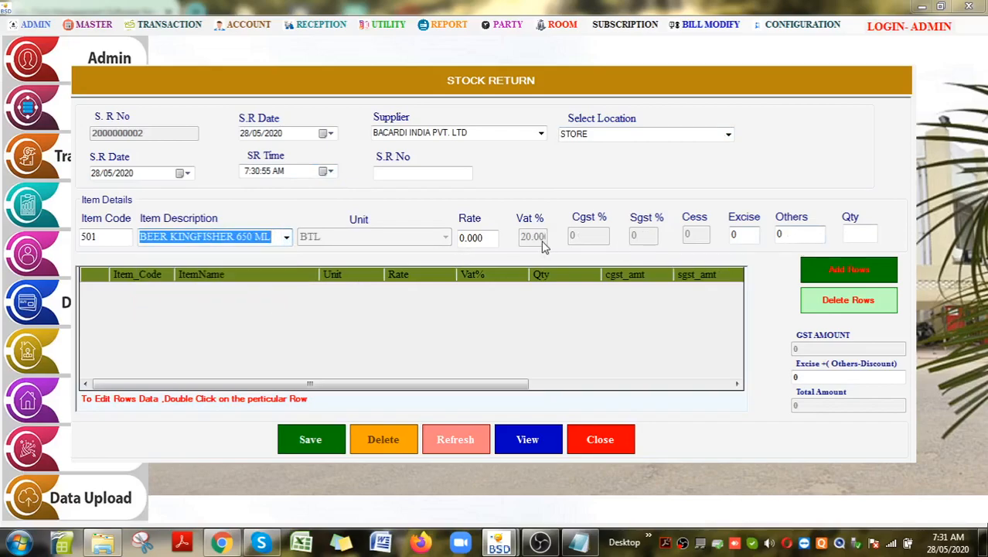
pyautogui.moveTo(486, 237); pyautogui.dragTo(444, 241)
pyautogui.write('1250')
pyautogui.click(860, 234)
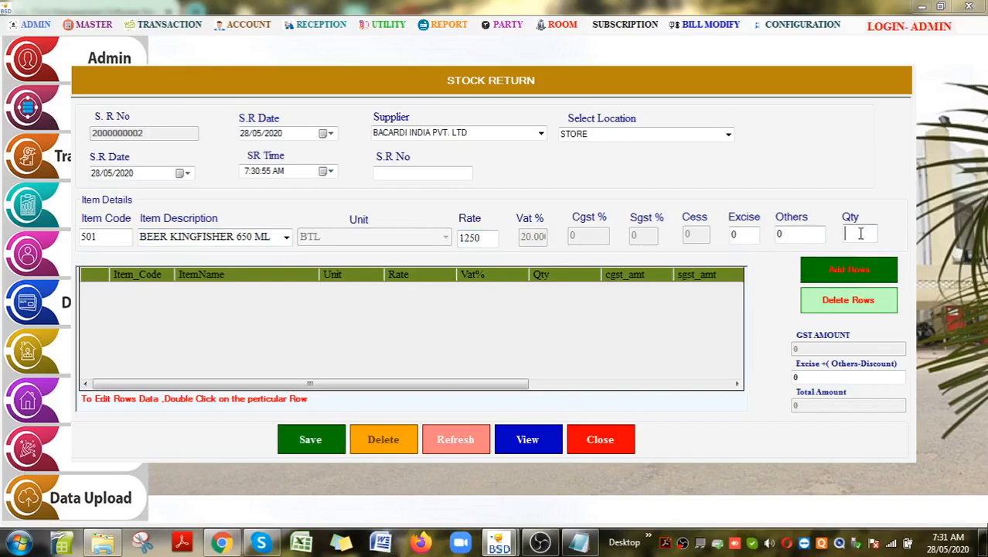
pyautogui.write('12')
pyautogui.click(849, 270)
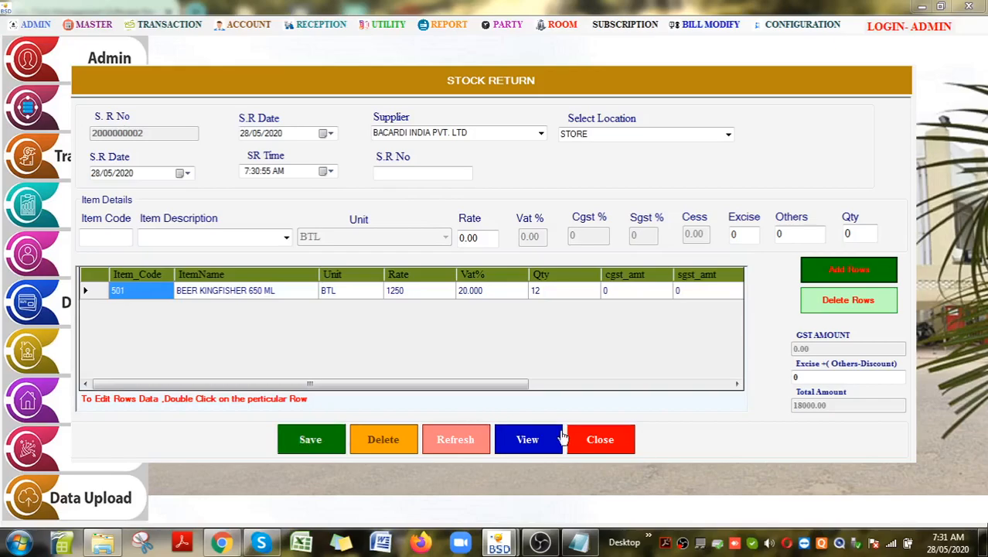
pyautogui.click(604, 439)
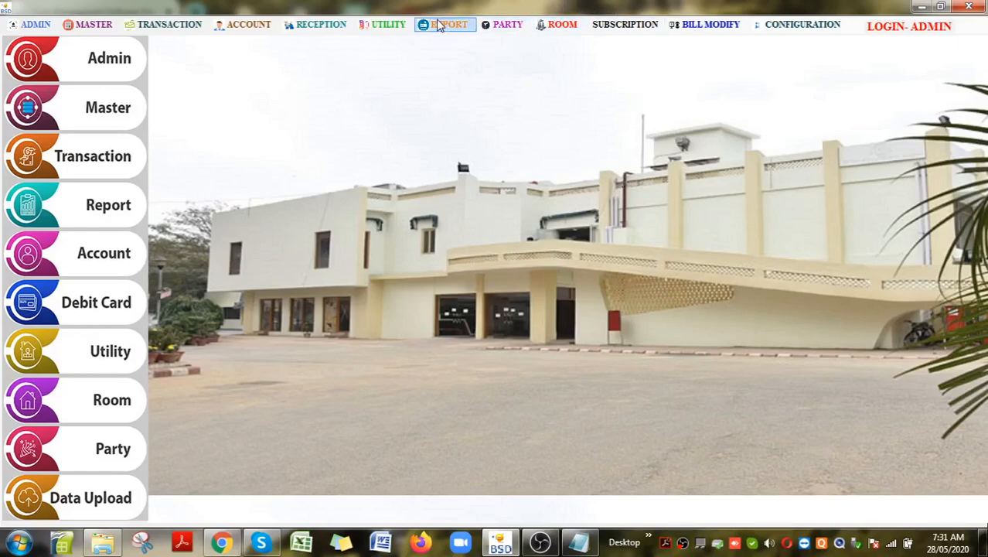
# Open Stock Transfer and show the stock available to move from LUTYENS BAR to PAVILION WITH BAR
pyautogui.click(391, 27)
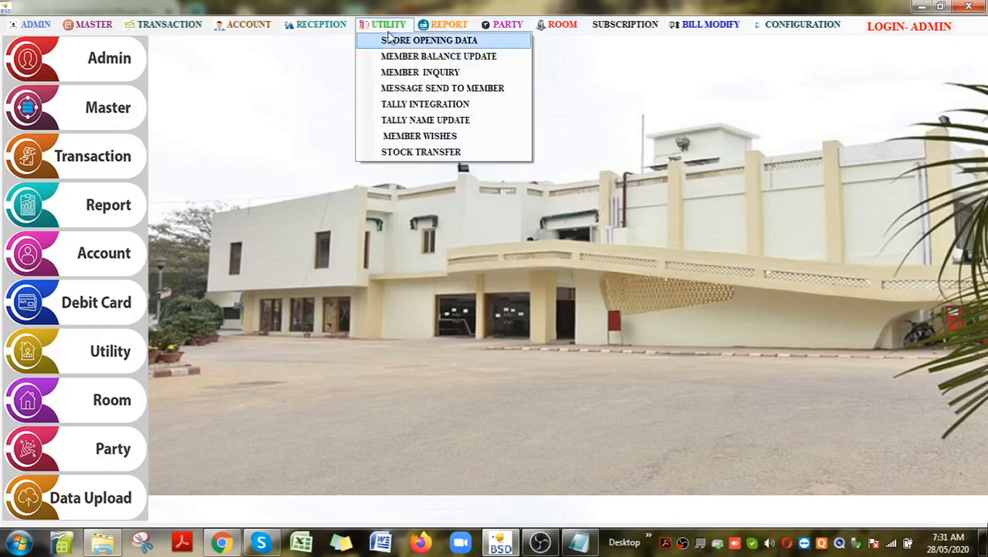
pyautogui.click(423, 154)
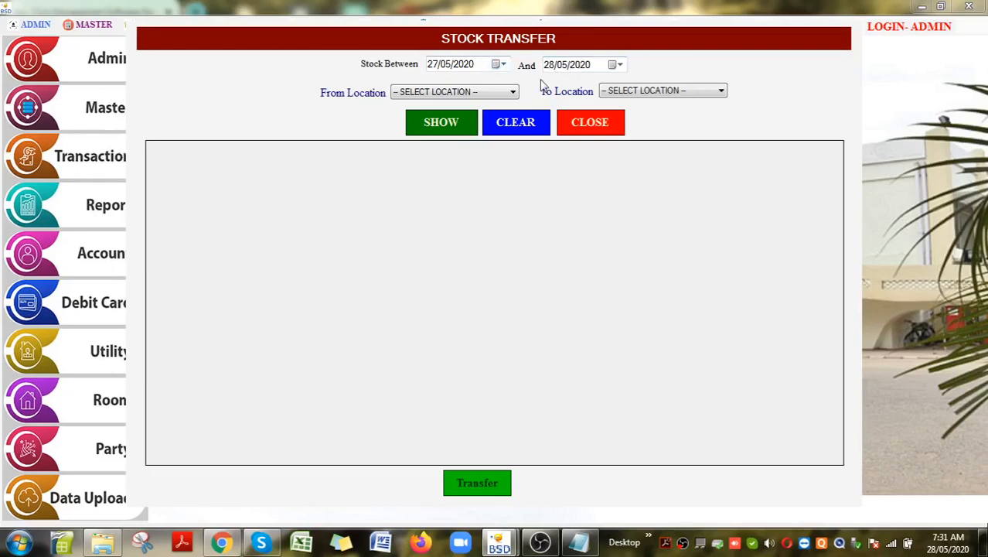
pyautogui.click(514, 96)
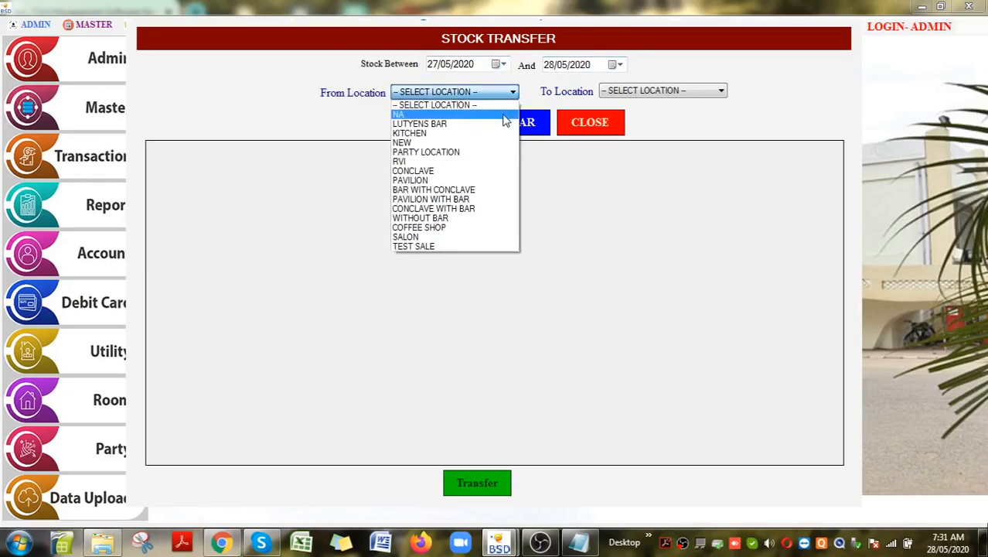
pyautogui.click(501, 125)
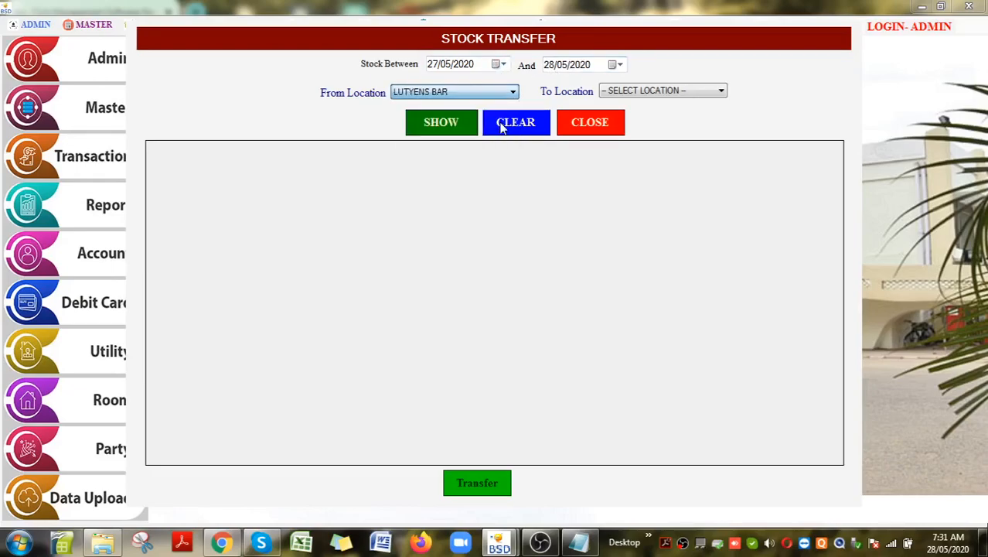
pyautogui.click(643, 93)
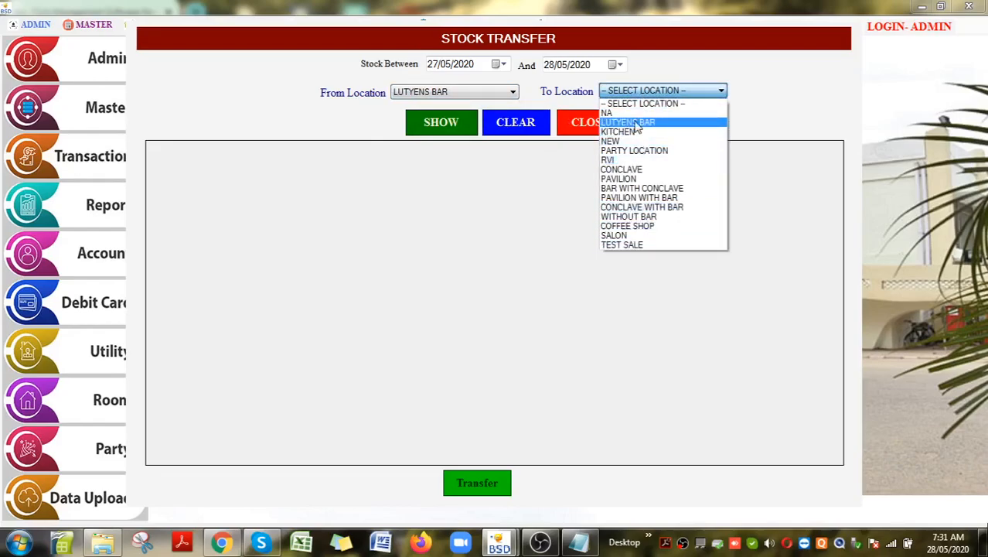
pyautogui.click(512, 92)
pyautogui.click(512, 92)
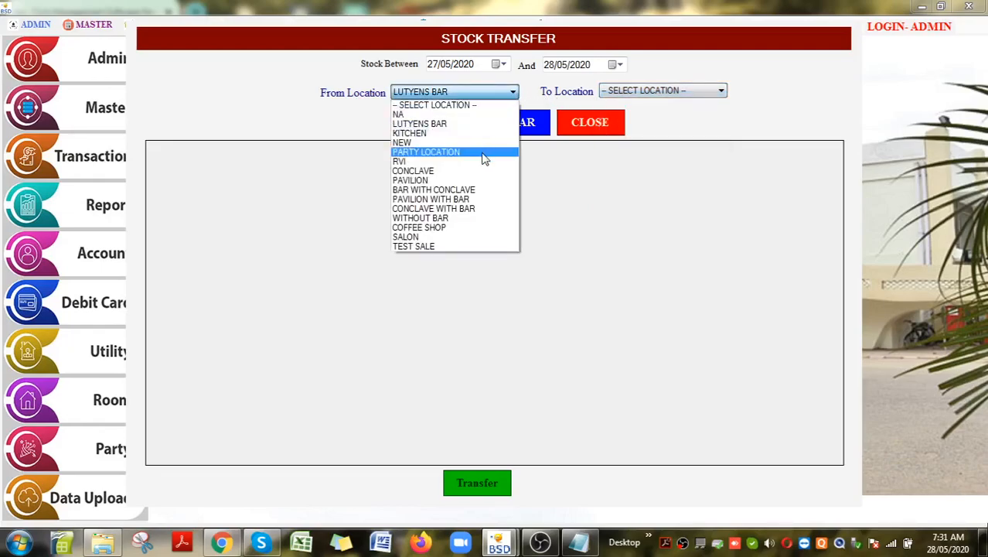
pyautogui.click(487, 124)
pyautogui.click(666, 93)
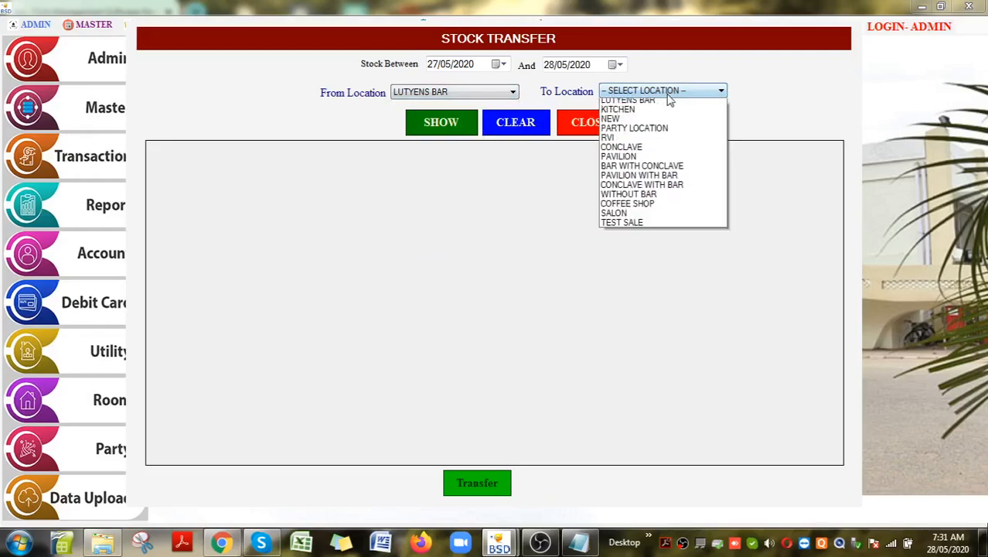
pyautogui.click(665, 202)
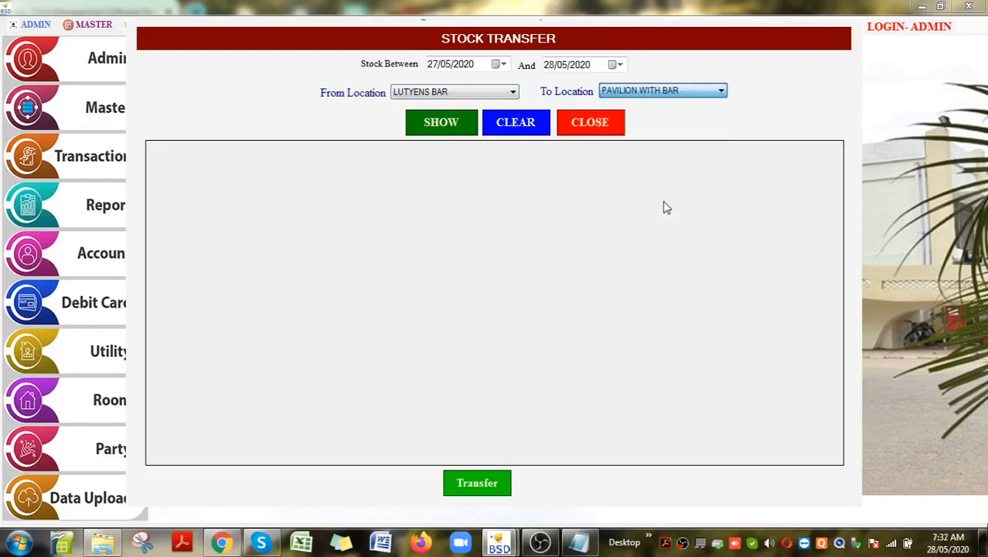
pyautogui.click(473, 126)
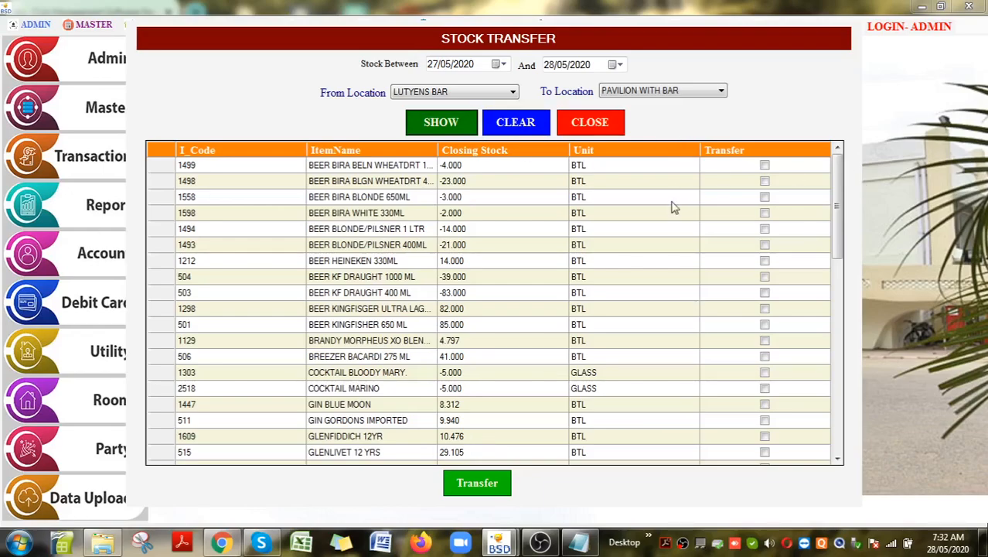
# Mark the BEER BIRA items coded 1499, 1498 and 1558 for transfer, and close the stock transfer form
pyautogui.click(766, 166)
pyautogui.click(765, 181)
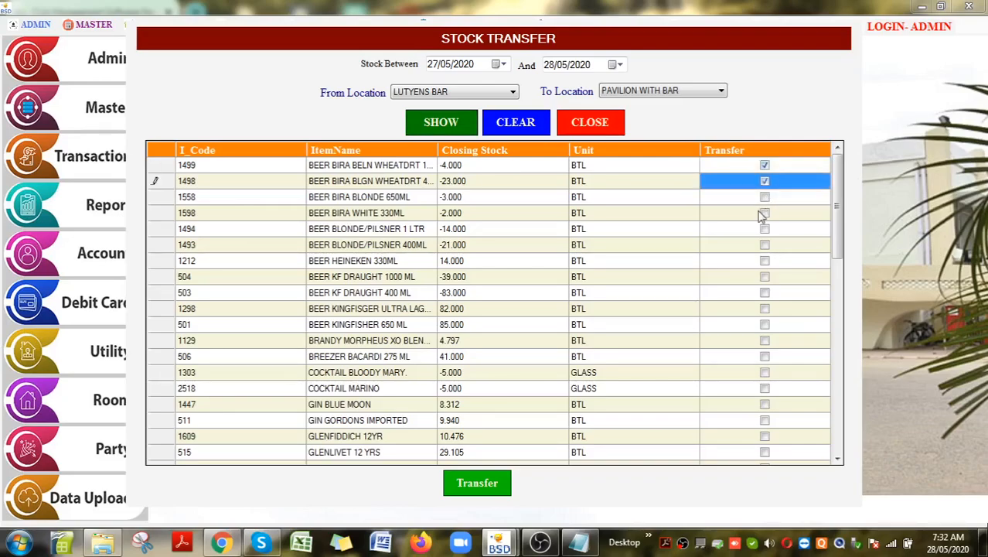
pyautogui.click(765, 197)
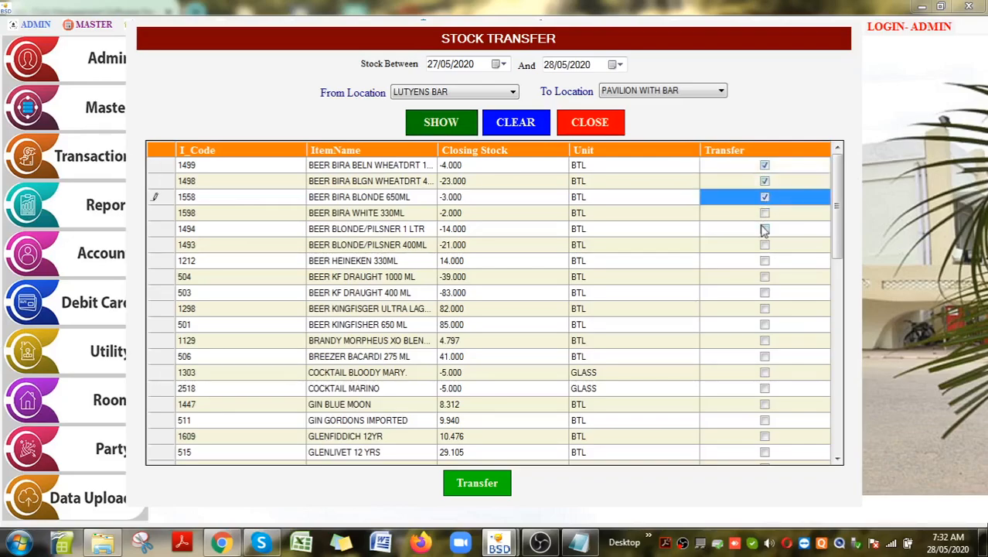
pyautogui.click(503, 481)
pyautogui.click(678, 203)
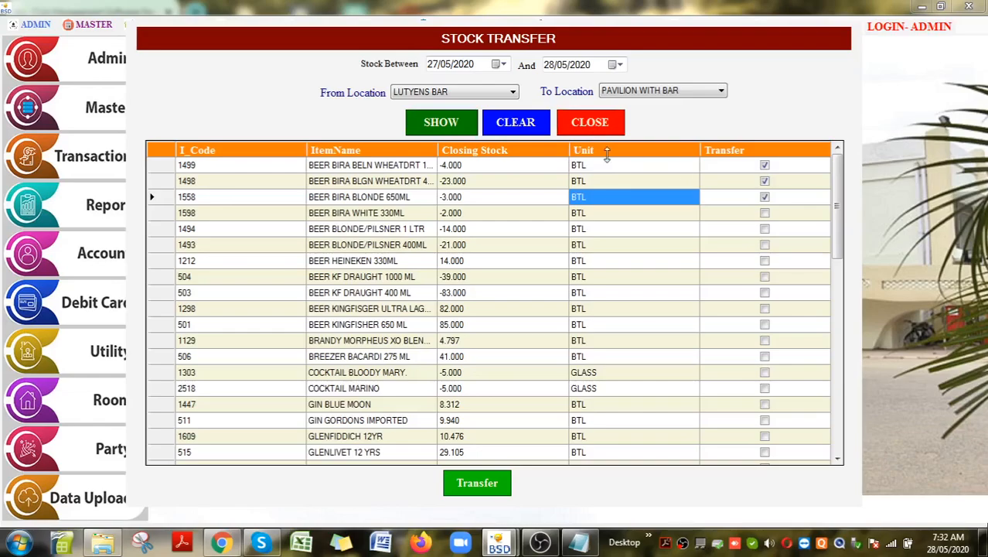
pyautogui.click(590, 130)
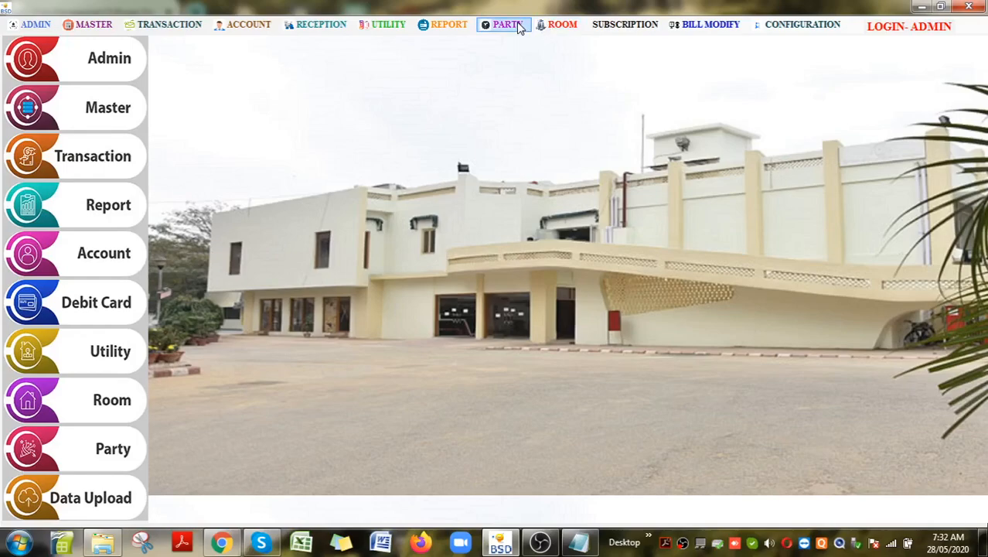
# Show the store's item issue details report for 31/03/2020 with no item filter, and close it
pyautogui.click(451, 27)
pyautogui.moveTo(580, 61)
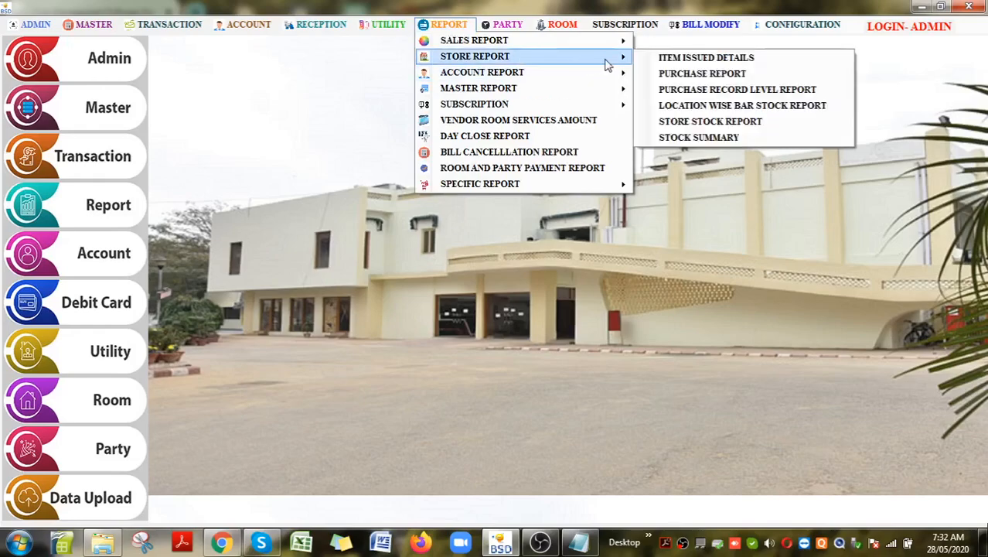
pyautogui.click(710, 61)
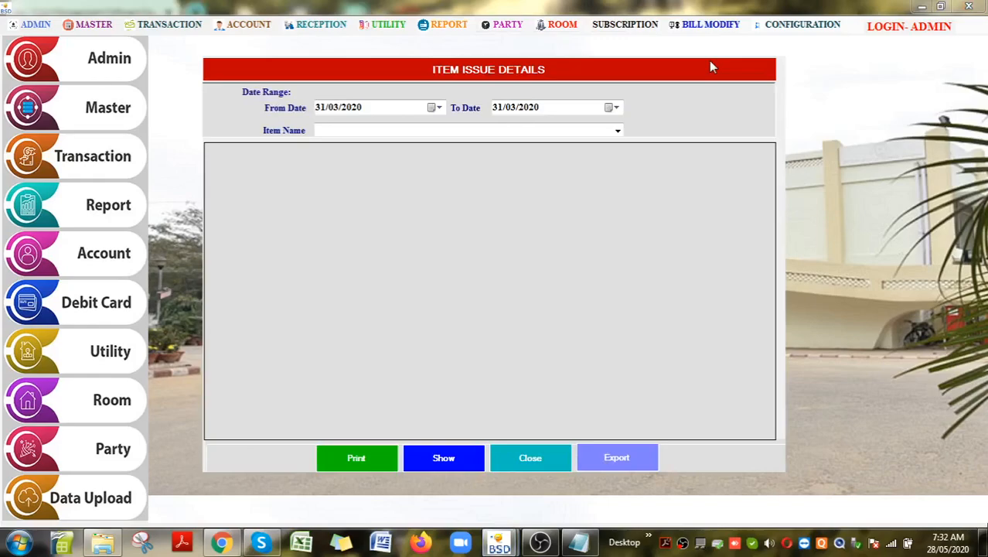
pyautogui.click(474, 461)
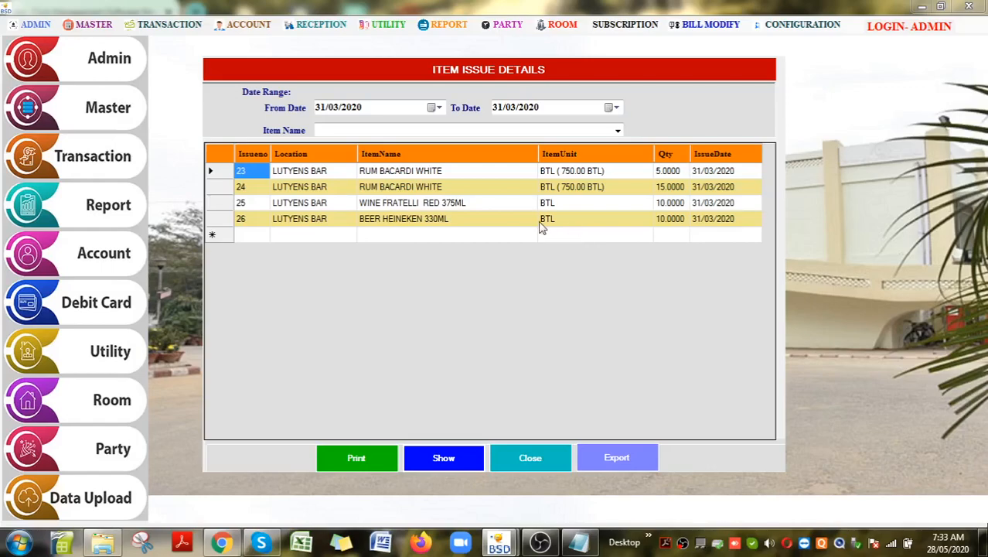
pyautogui.click(512, 458)
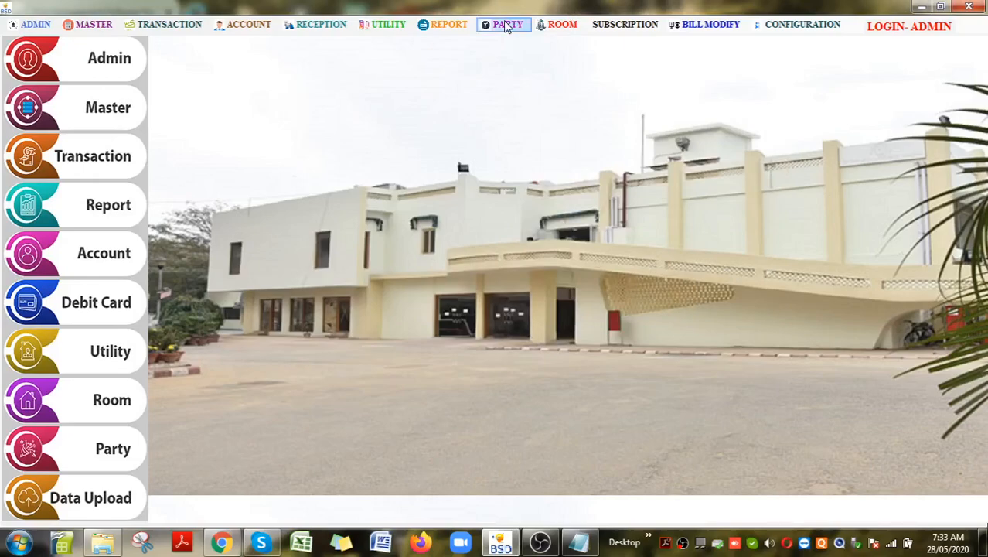
# View the filter options of the store purchase report, and close it without printing
pyautogui.click(447, 24)
pyautogui.moveTo(503, 55)
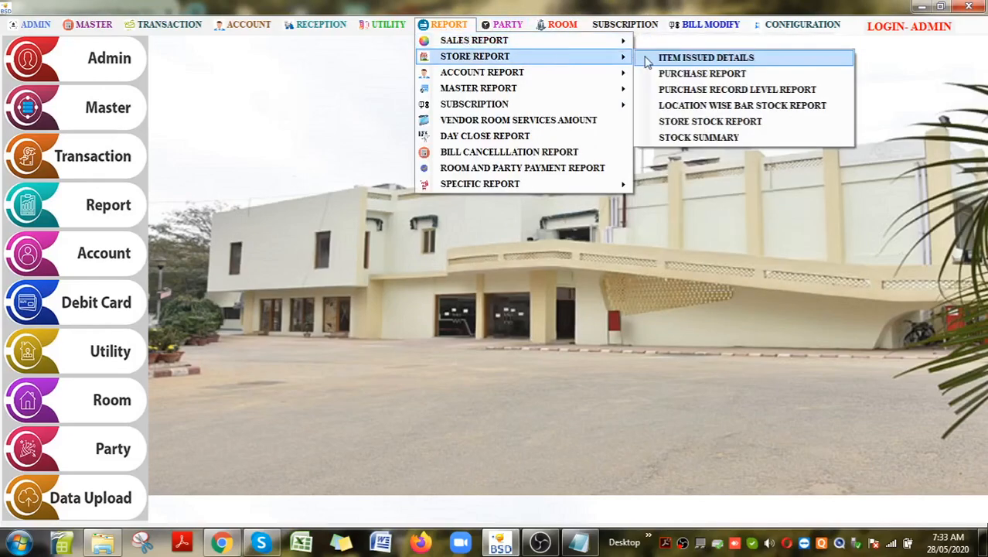
pyautogui.click(719, 76)
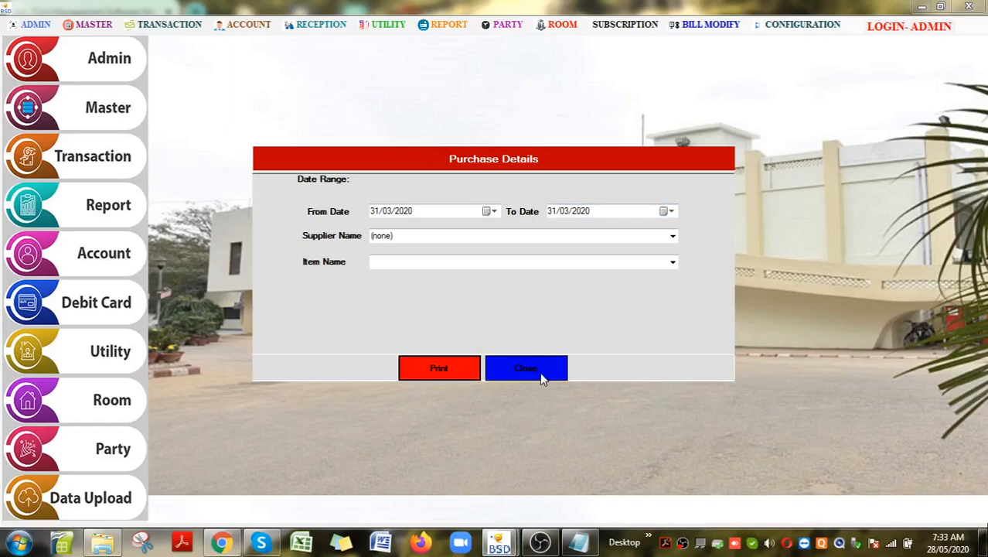
pyautogui.moveTo(499, 541)
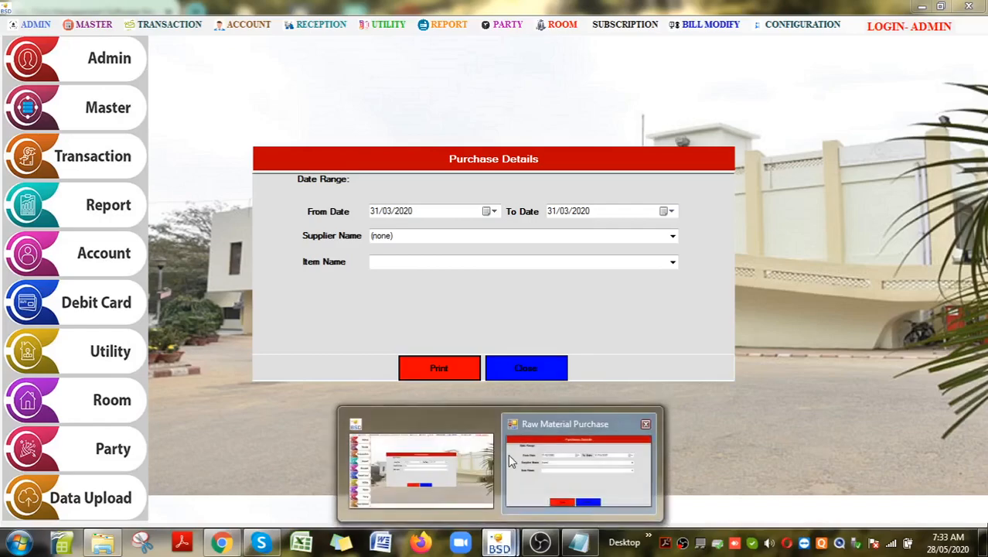
pyautogui.click(551, 366)
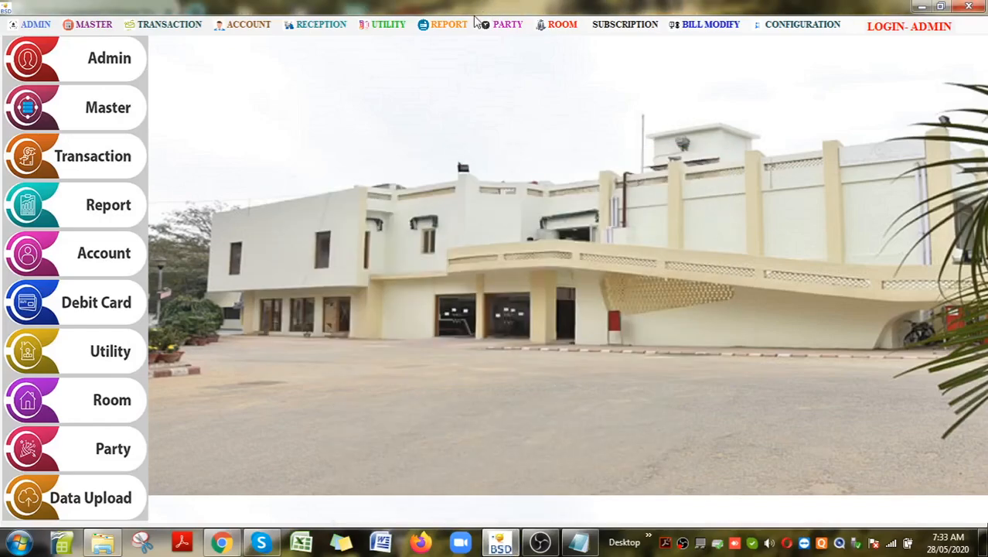
# Generate the location-wise bar stock report for LUTYENS BAR from 27/05/2020 to 28/05/2020 and read through to its second page
pyautogui.click(422, 26)
pyautogui.moveTo(480, 56)
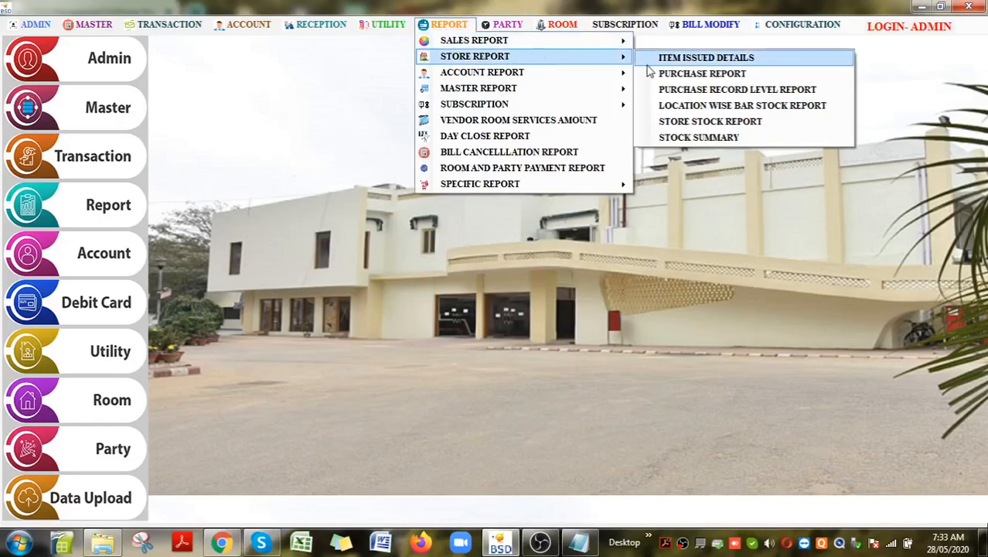
pyautogui.click(719, 106)
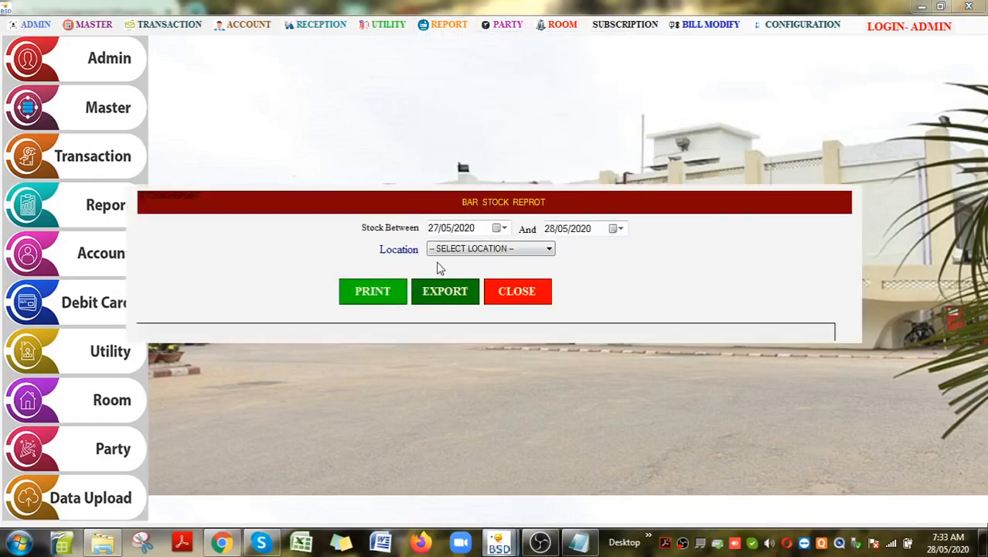
pyautogui.click(468, 249)
pyautogui.click(473, 281)
pyautogui.click(373, 292)
pyautogui.click(660, 87)
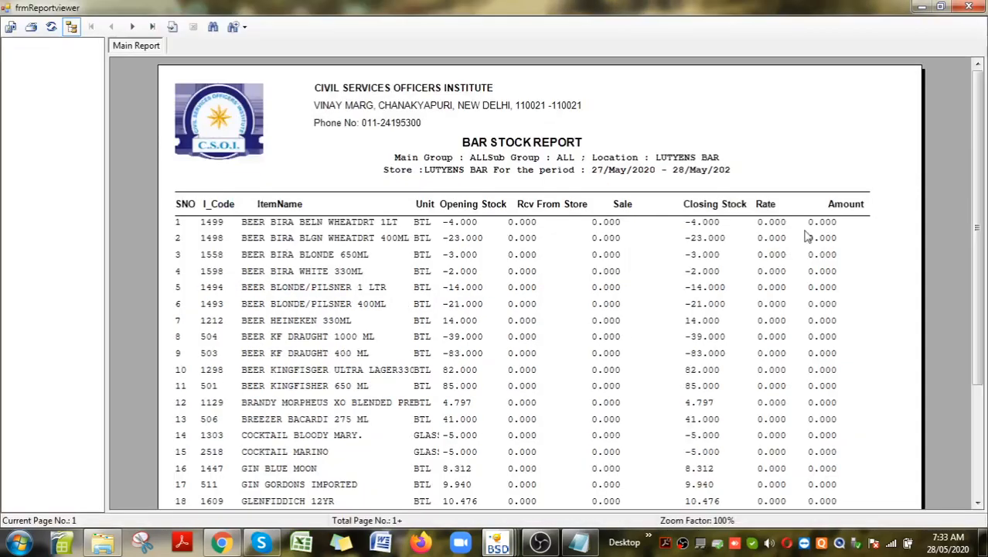
pyautogui.scroll(-3, 967, 229)
pyautogui.scroll(-1, 967, 232)
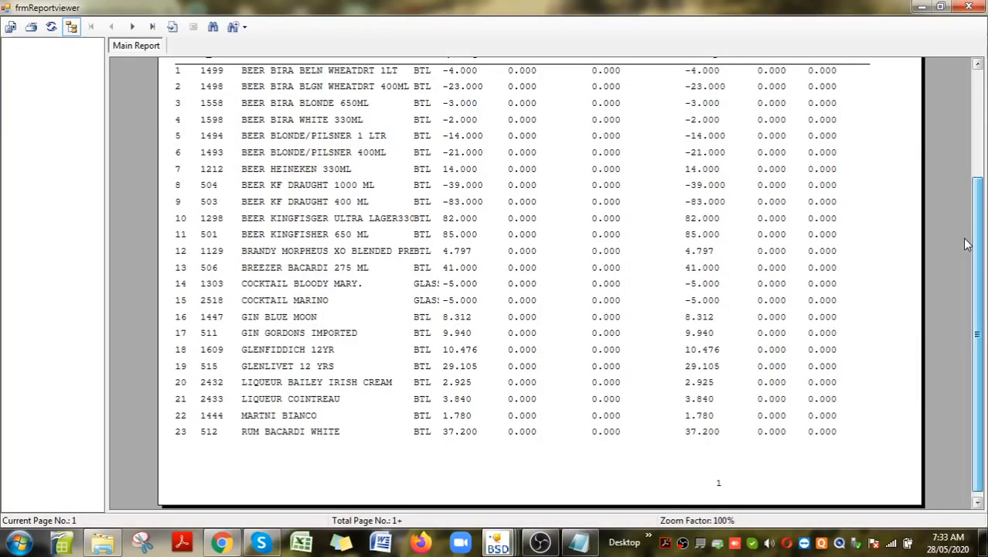
pyautogui.click(132, 27)
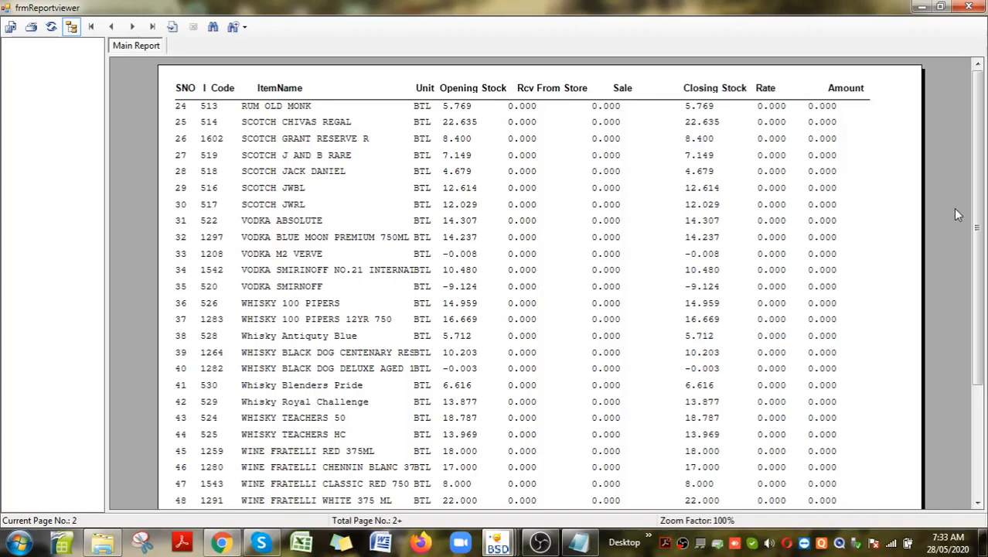
# Review the rest of the store stock report's first page and its second page, and close the report
pyautogui.moveTo(978, 224); pyautogui.dragTo(978, 335)
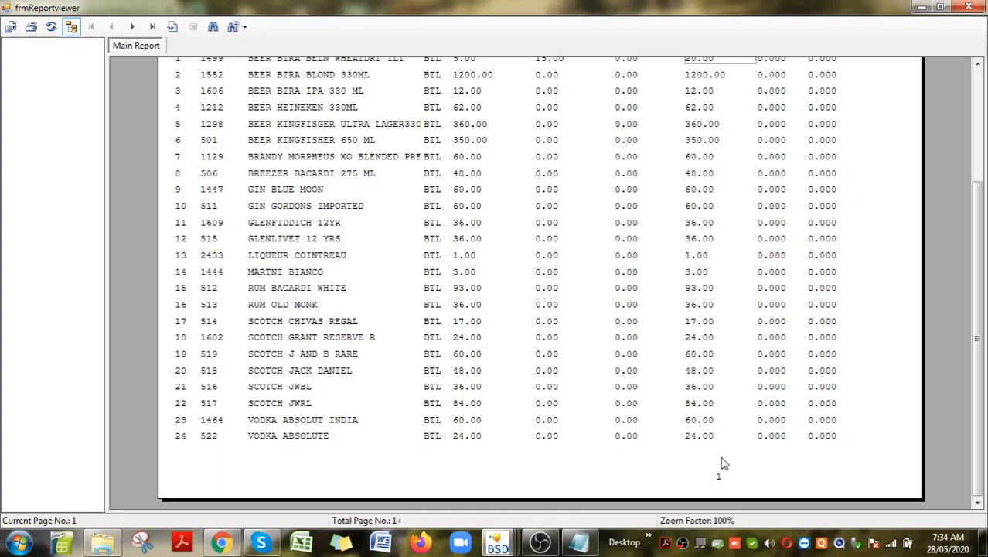
pyautogui.click(132, 26)
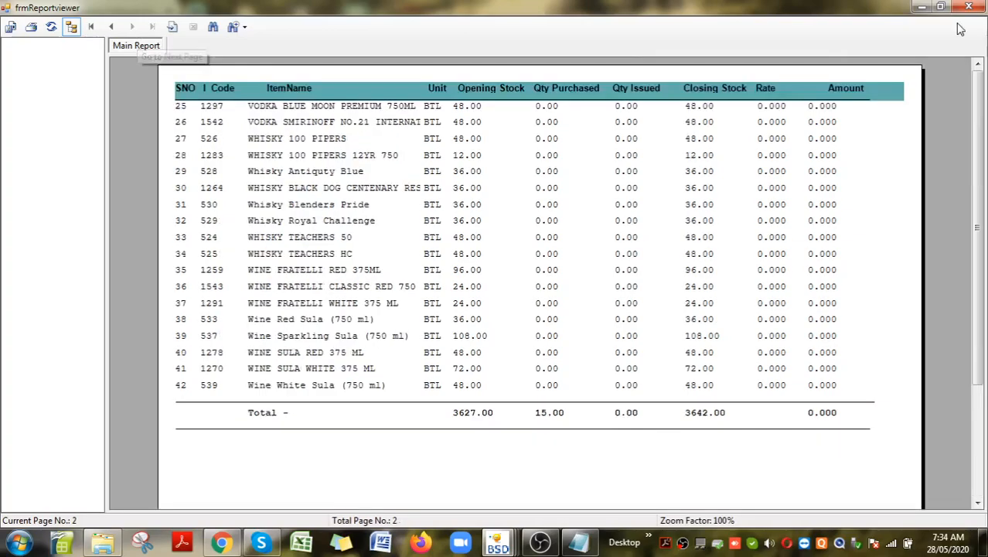
pyautogui.click(969, 6)
# View the stock summary report for the location STORE dated 28/05/2020, and close the report and its filter form
pyautogui.click(449, 24)
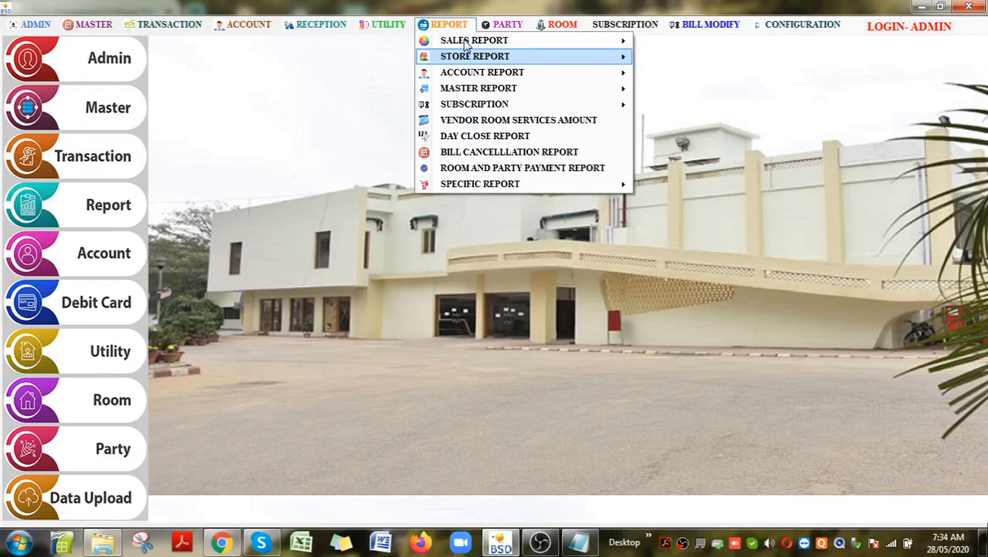
pyautogui.moveTo(468, 52)
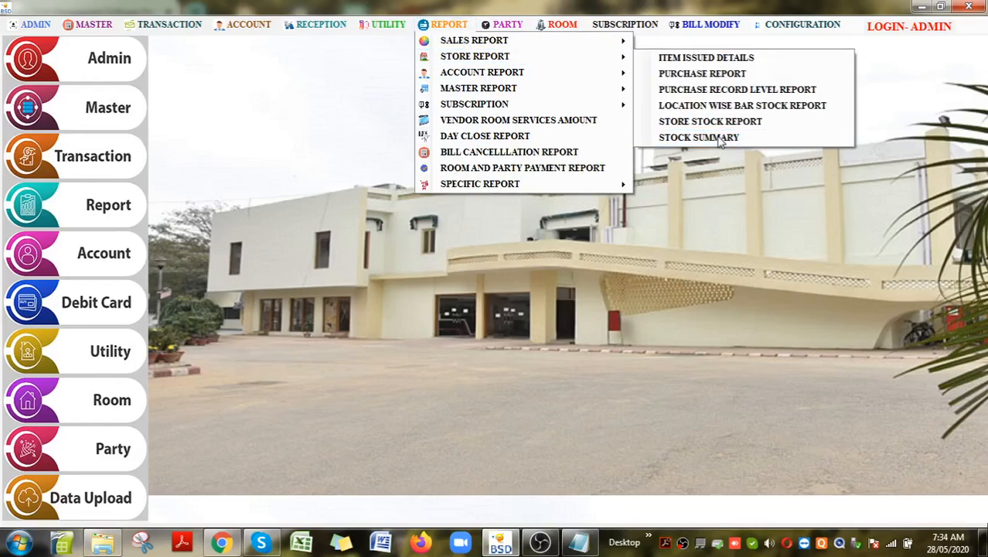
pyautogui.click(720, 139)
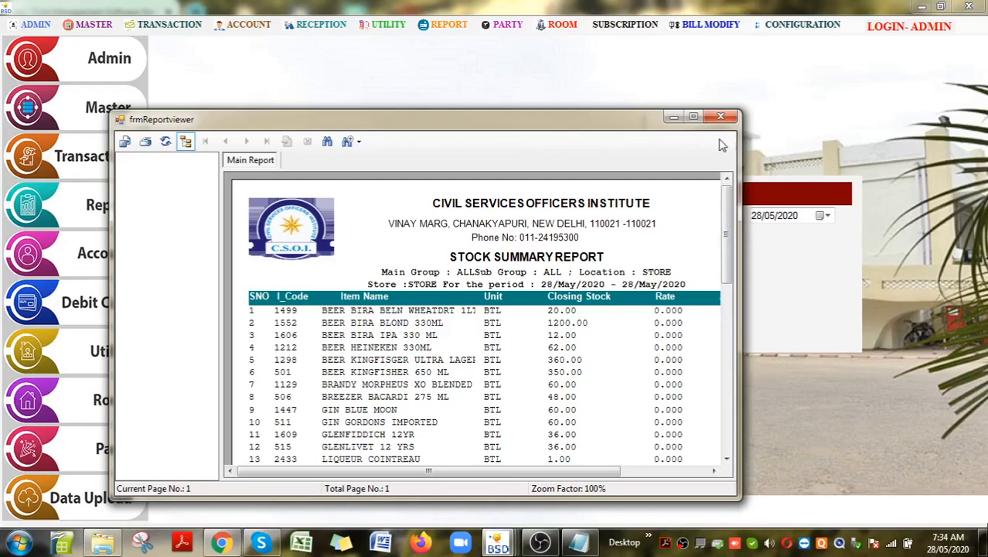
pyautogui.click(720, 117)
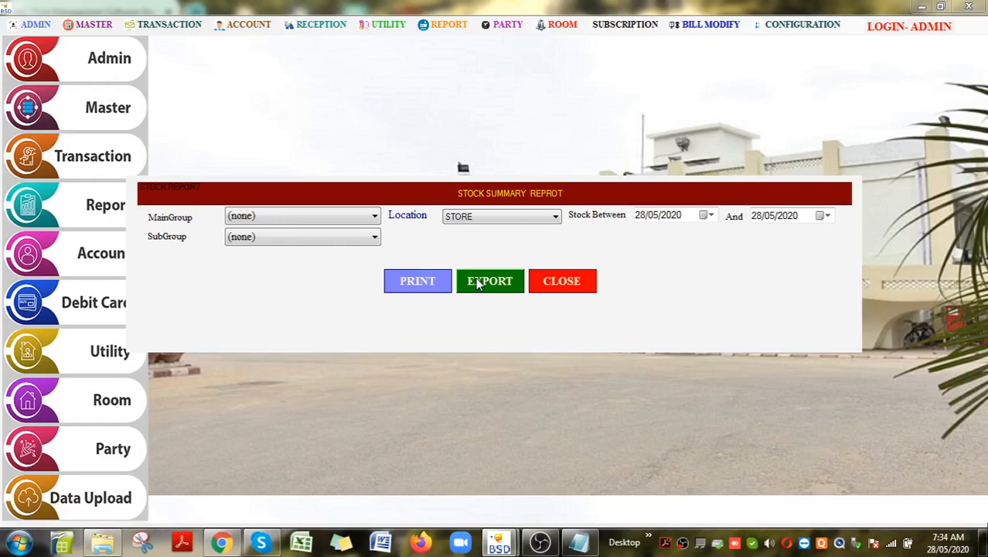
pyautogui.click(561, 281)
# Switch to the Notepad notes and add the lines "mrn", "requisition" and "issue" under "store transaction"
pyautogui.click(579, 543)
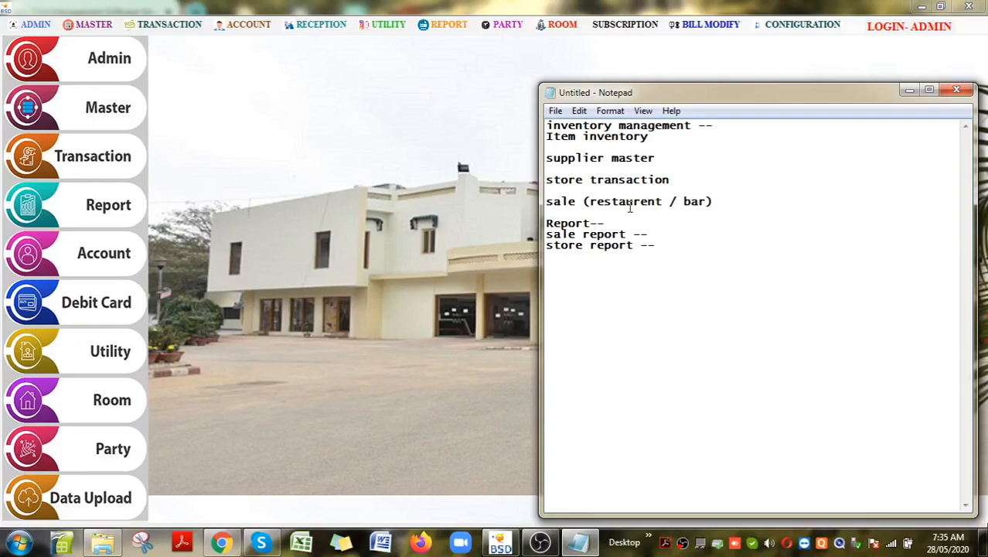
pyautogui.click(694, 186)
pyautogui.press('Return')
pyautogui.press('Return')
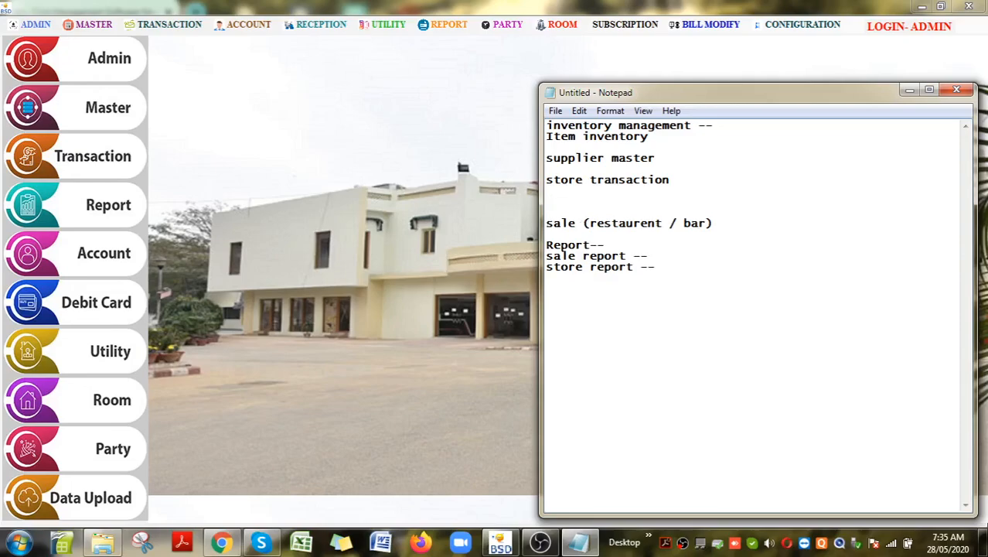
pyautogui.write('mrn')
pyautogui.press('Return')
pyautogui.write('requisitio')
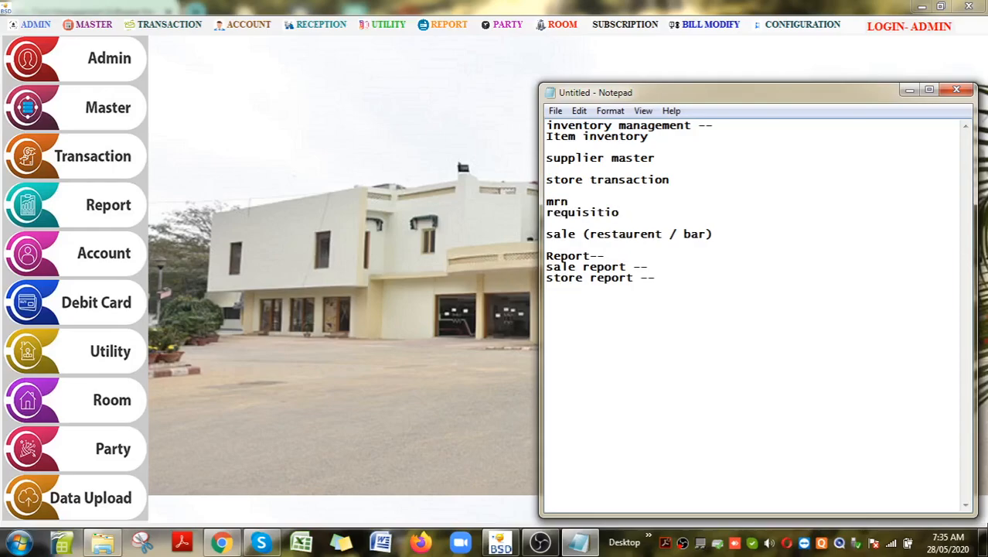
pyautogui.press('Return')
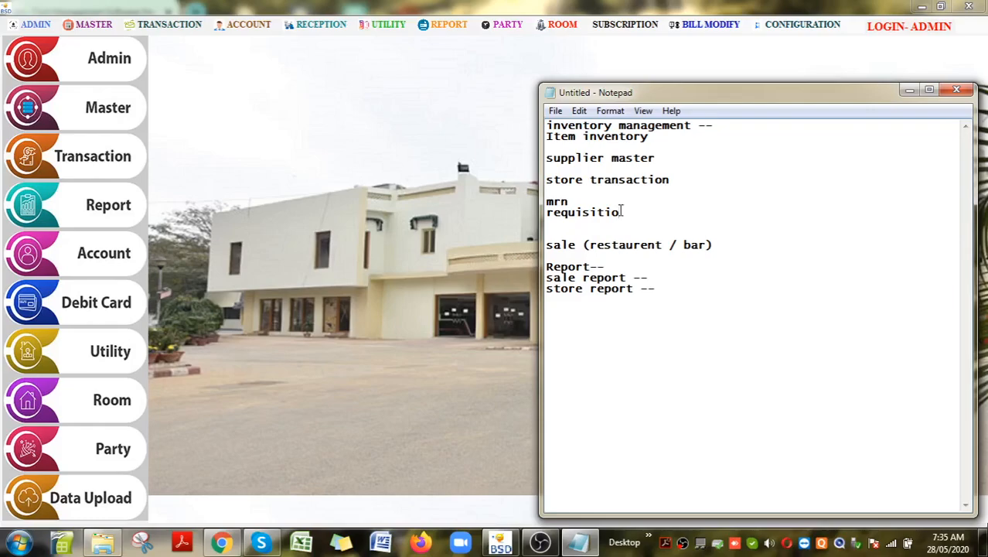
pyautogui.write('n')
pyautogui.press('Return')
pyautogui.write('issu')
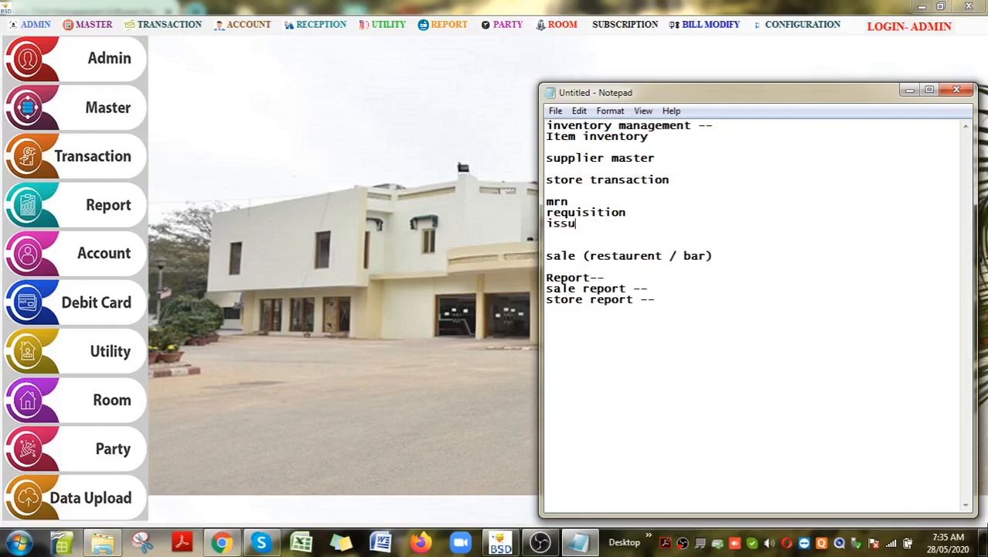
pyautogui.write('e')
pyautogui.press('Return')
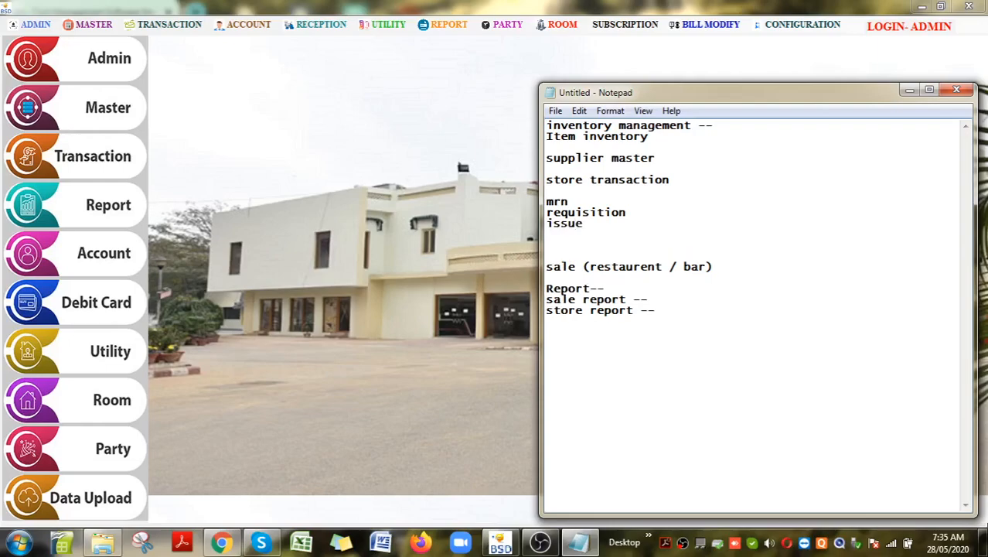
# Add the lines "stock adjust", "transfer" and "return" below "issue" in the store transaction notes
pyautogui.write('stock adjust')
pyautogui.press('Return')
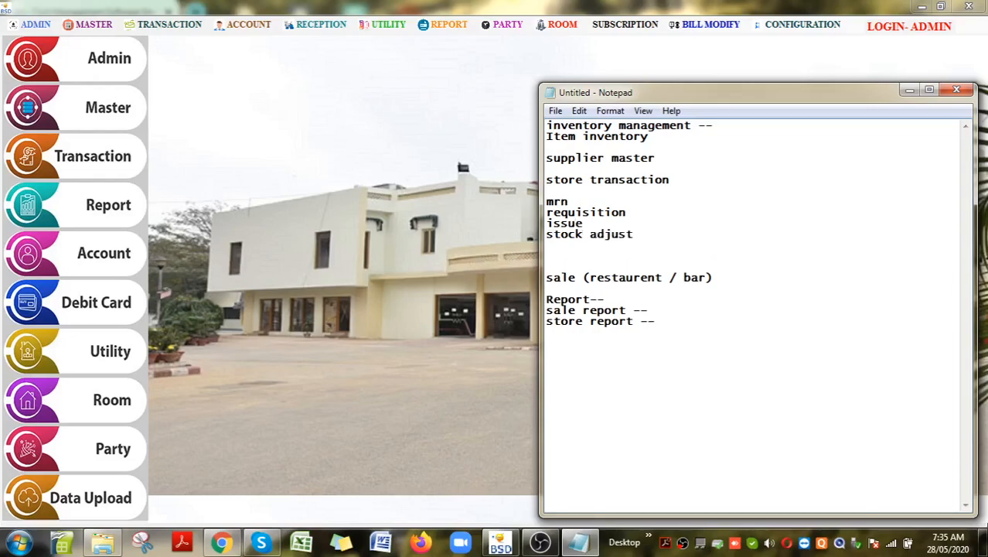
pyautogui.write('transfer')
pyautogui.press('Return')
pyautogui.write('return')
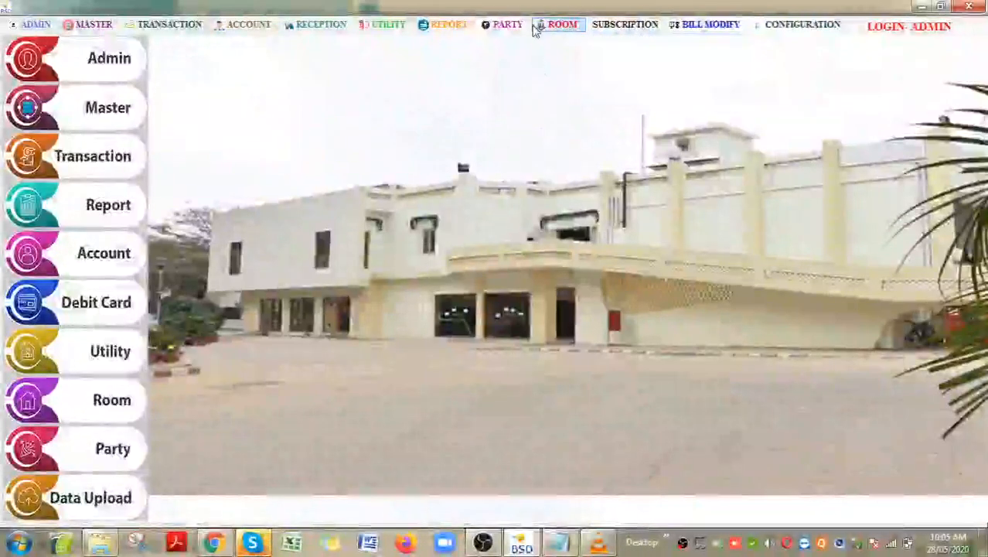
# Switch back to the club software and show the store item opening balances for the location STORE dated 31/03/2020
pyautogui.click(386, 24)
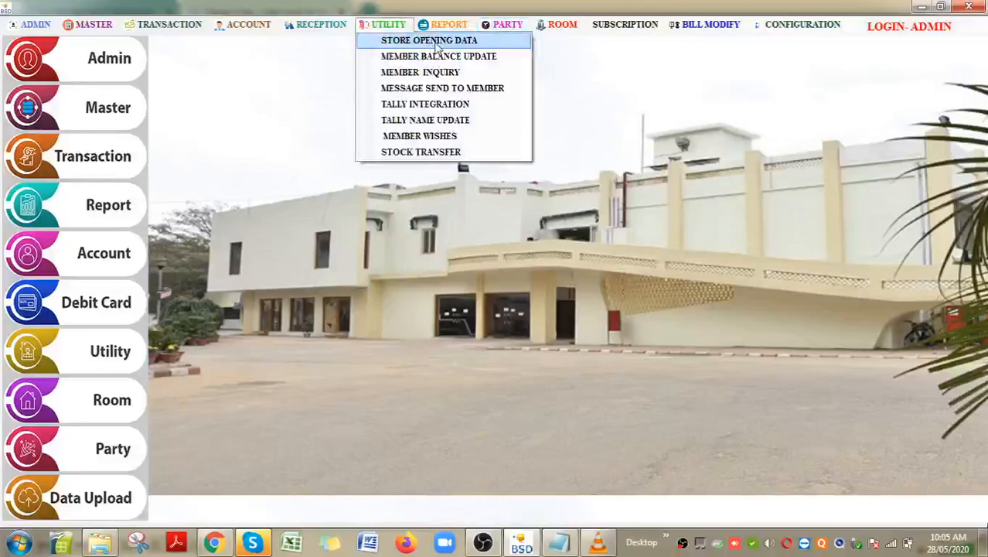
pyautogui.click(436, 44)
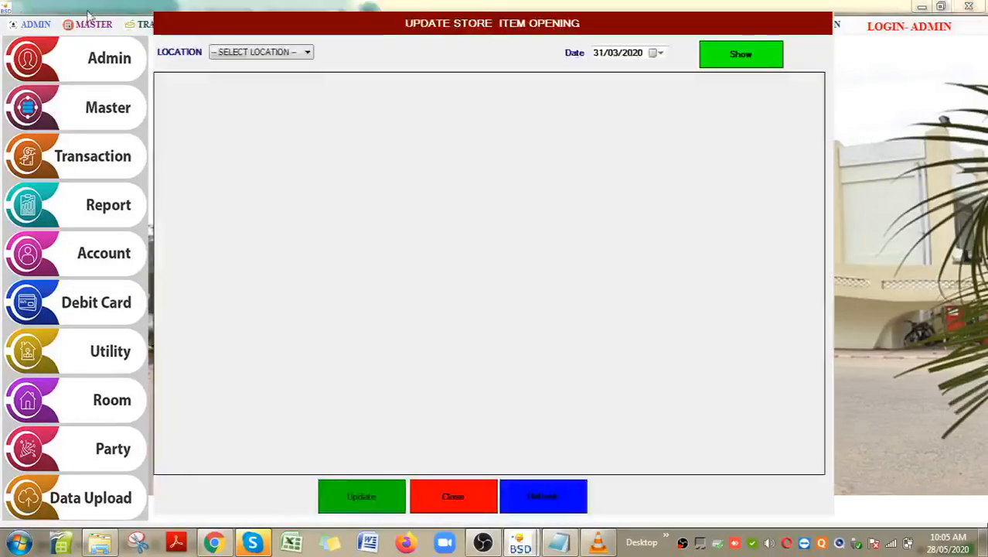
pyautogui.click(272, 122)
pyautogui.click(728, 64)
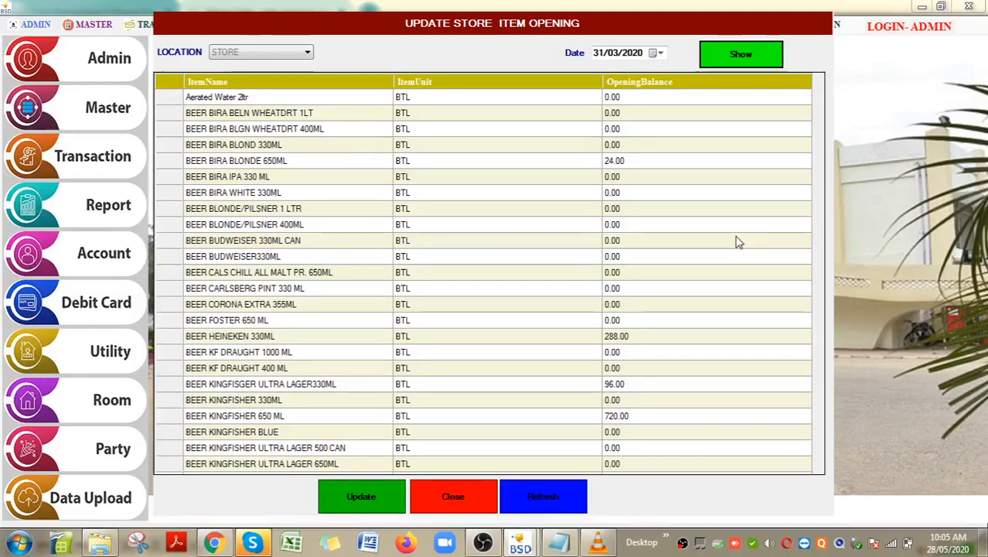
pyautogui.click(742, 54)
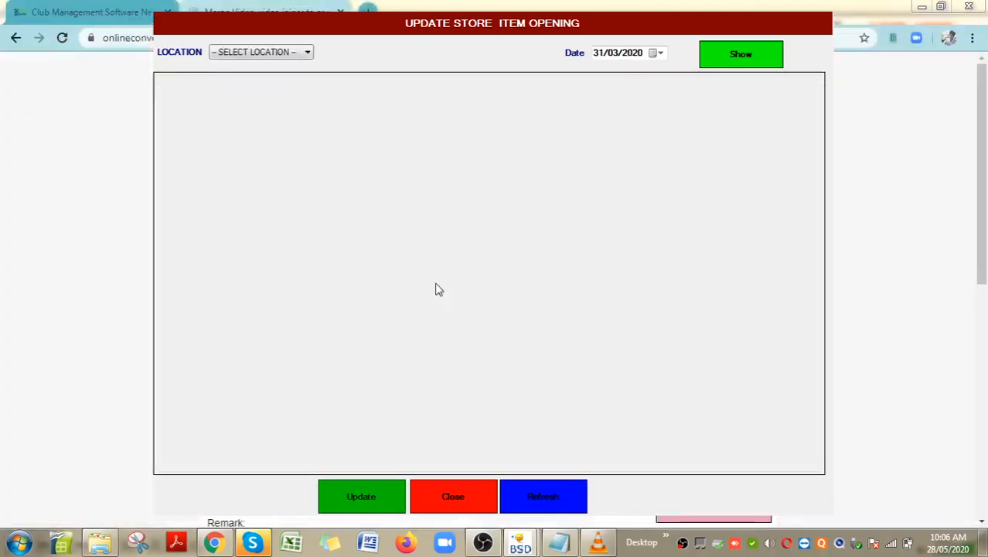
# Open the location choices of the store item opening form
pyautogui.click(273, 52)
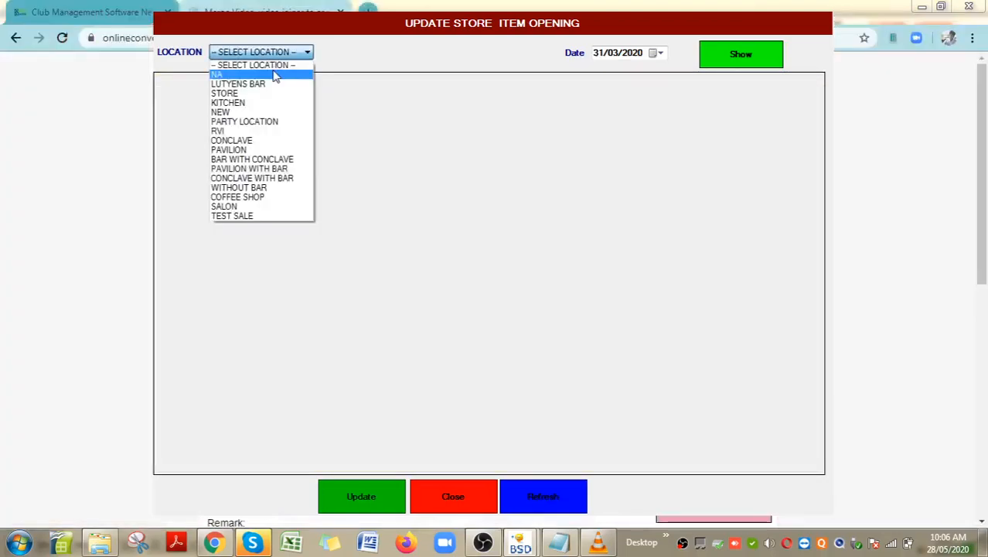